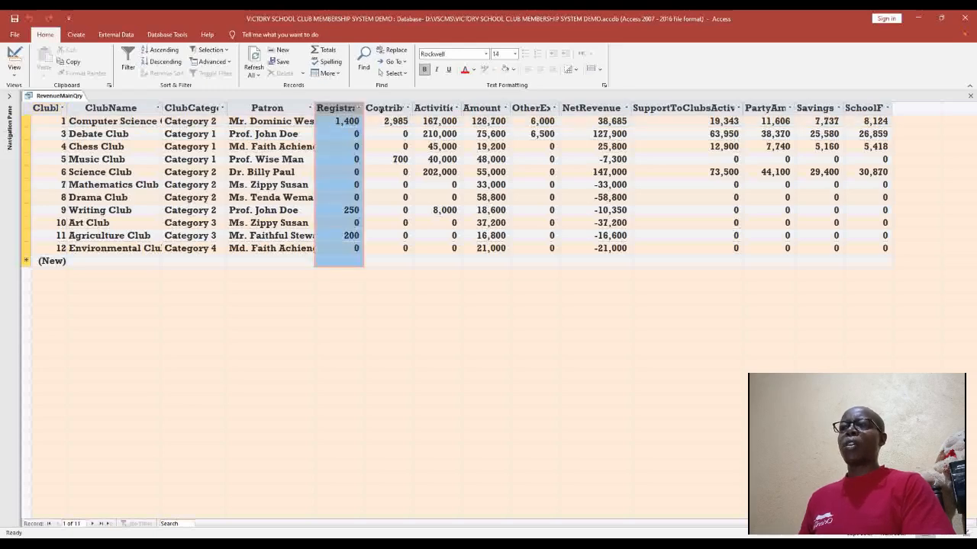
# Select the Contributions column in the RevenueMainQry datasheet and widen the amount spent column
pyautogui.click(384, 107)
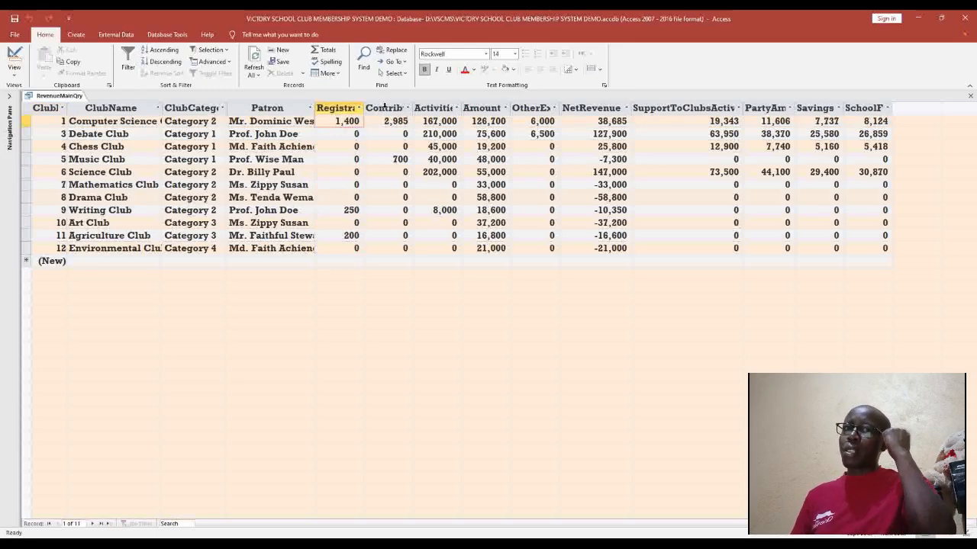
pyautogui.click(384, 108)
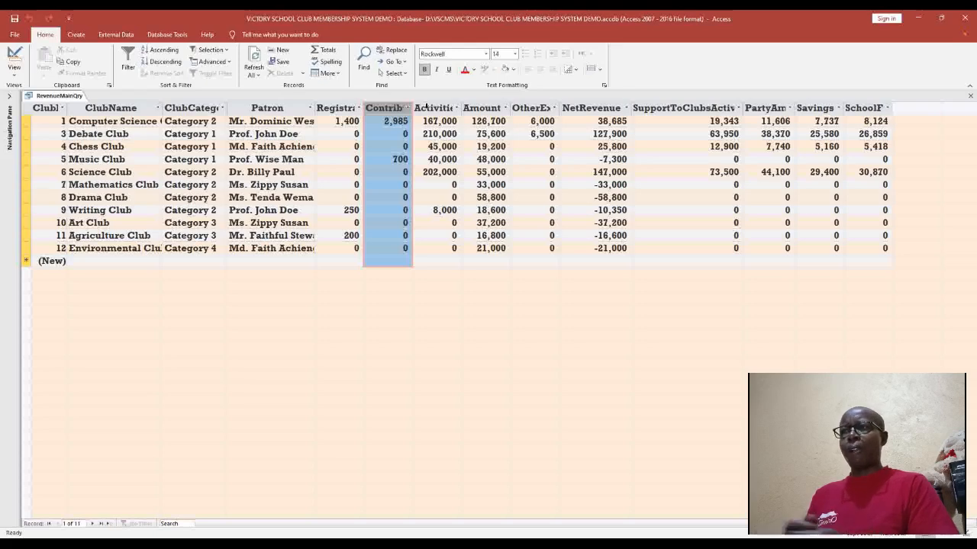
pyautogui.moveTo(509, 108); pyautogui.dragTo(524, 107)
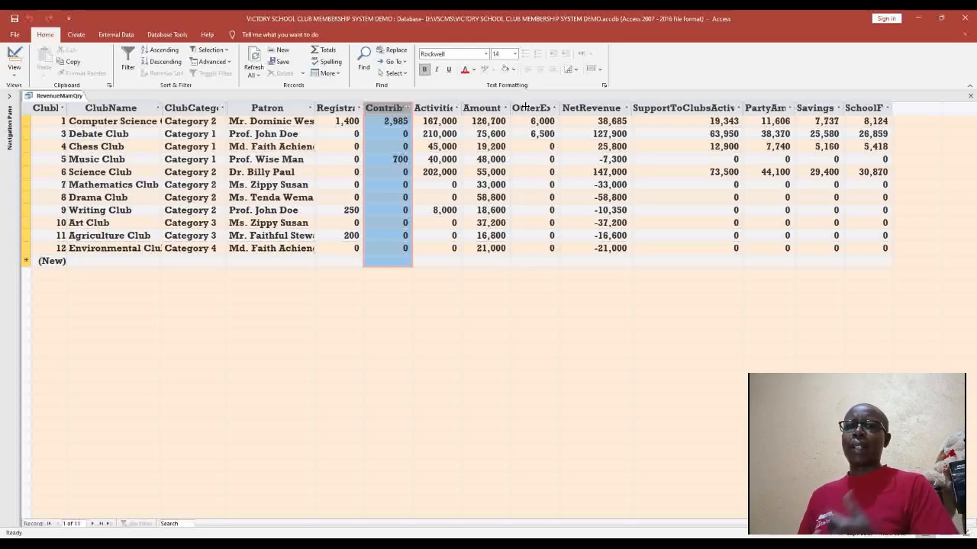
pyautogui.moveTo(525, 107); pyautogui.dragTo(525, 108)
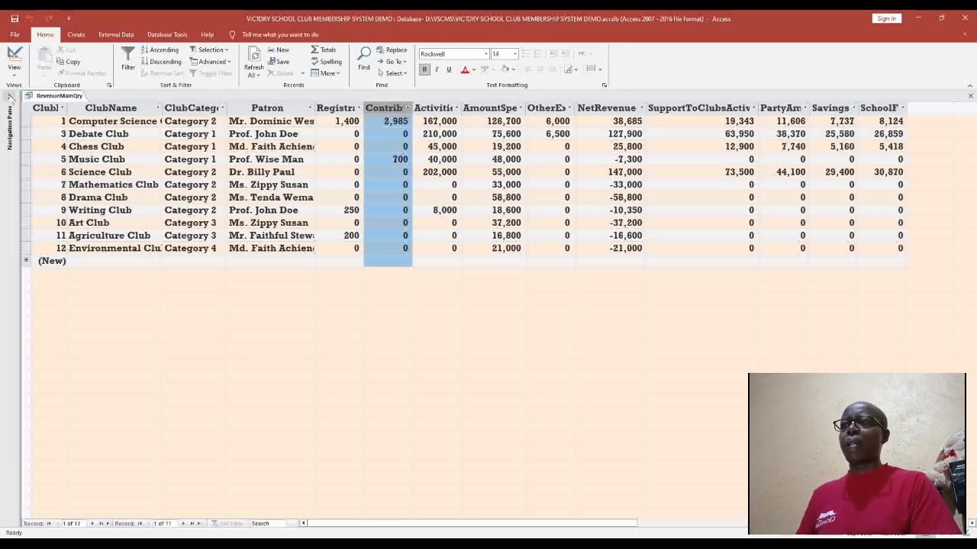
# Expand the list of database objects and close RevenueMainQry, saving its design changes
pyautogui.click(10, 95)
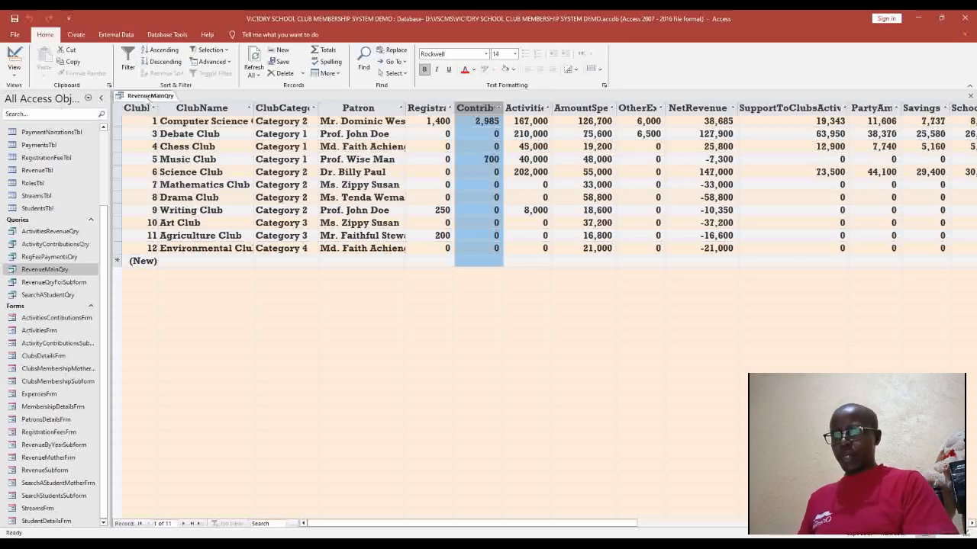
pyautogui.rightClick(149, 97)
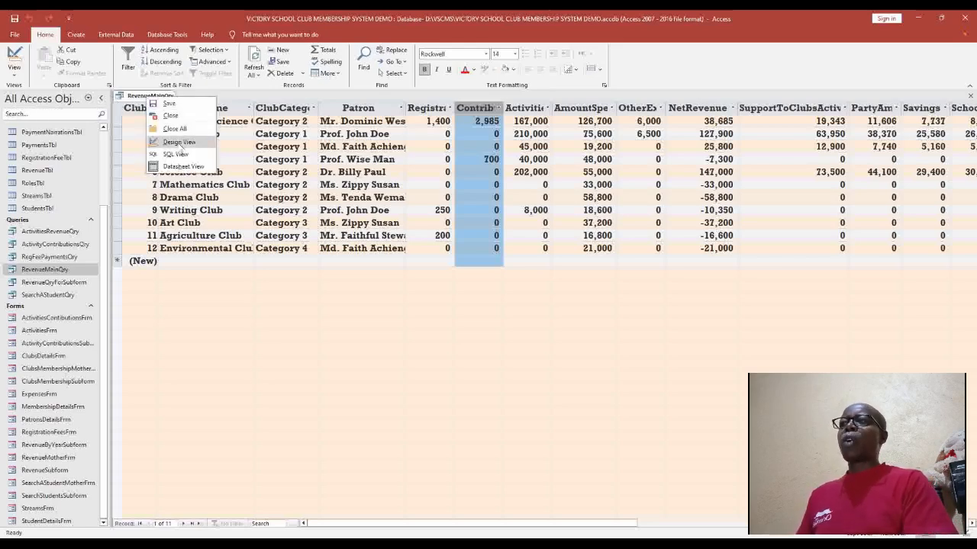
pyautogui.click(172, 116)
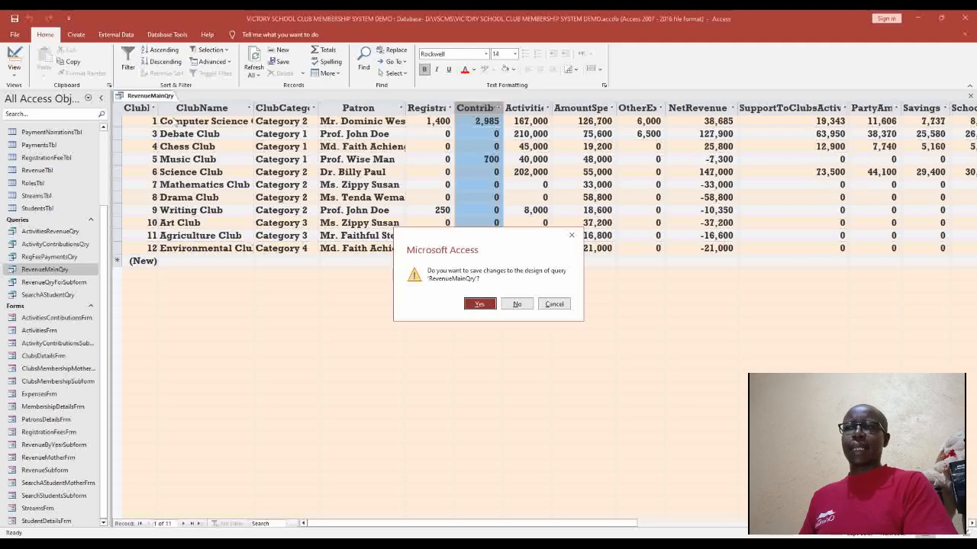
pyautogui.click(479, 303)
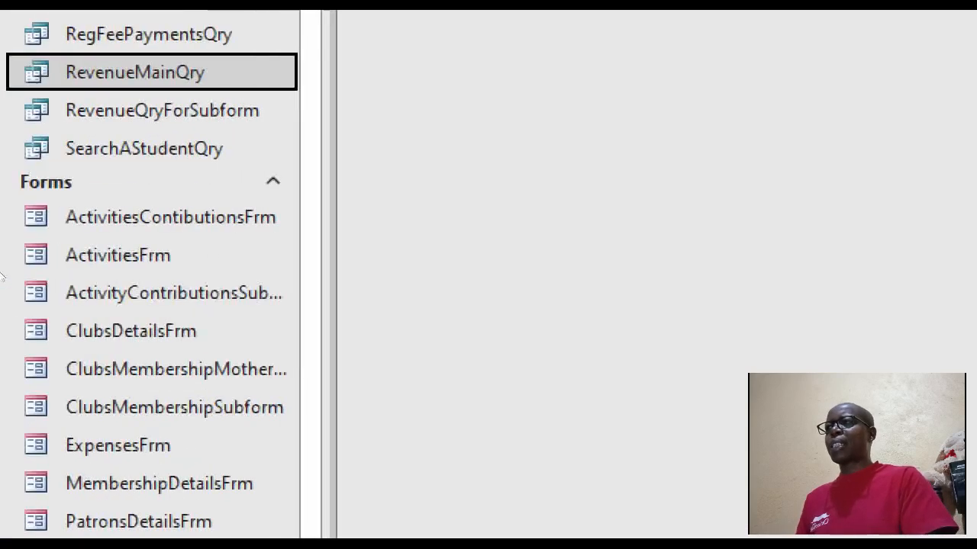
# Copy the RevenueMainQry query and paste it as a new query
pyautogui.scroll(5, 2, 279)
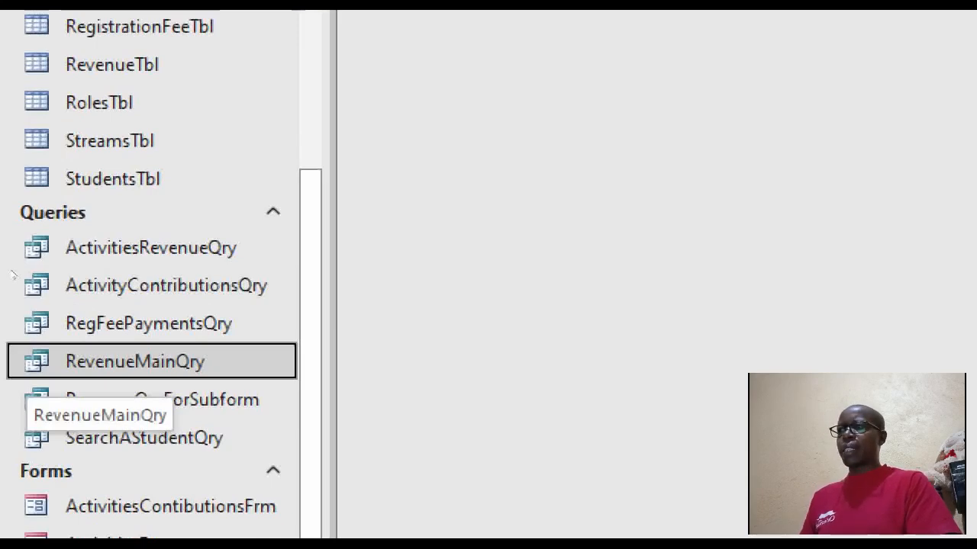
pyautogui.rightClick(67, 359)
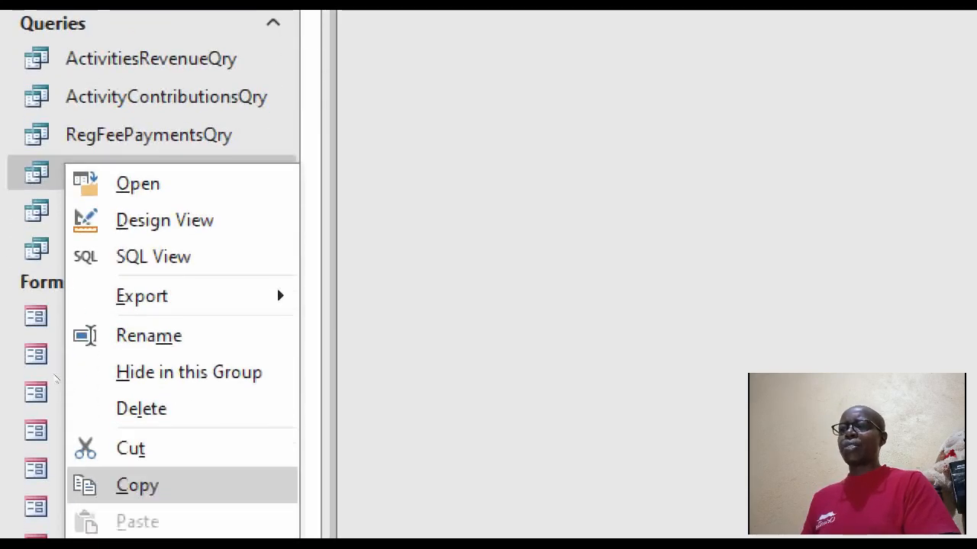
pyautogui.click(138, 500)
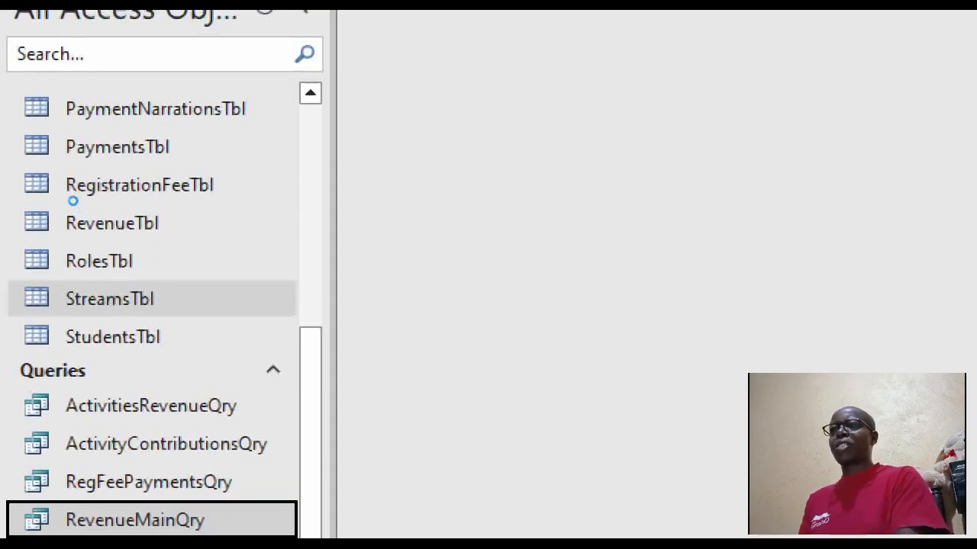
pyautogui.hotkey('ctrl', 'v')
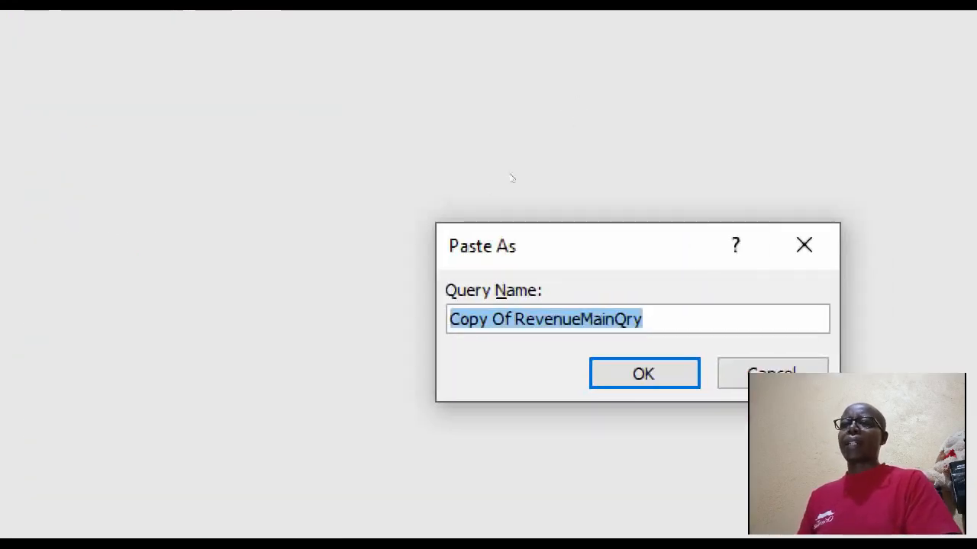
# Name the pasted query copy RevenueByYearQry
pyautogui.click(511, 319)
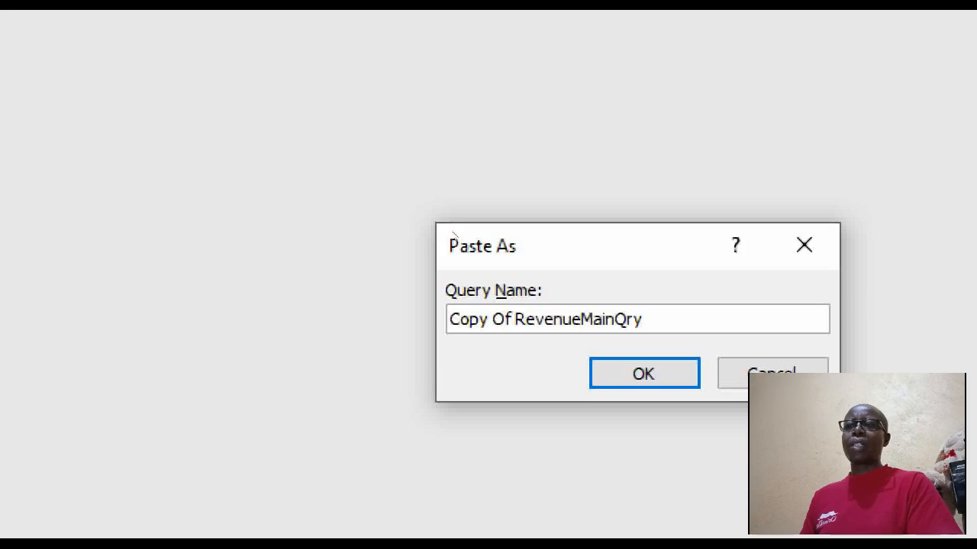
pyautogui.press('Right')
pyautogui.press('BackSpace')
pyautogui.press('BackSpace')
pyautogui.press('BackSpace')
pyautogui.press('BackSpace')
pyautogui.press('BackSpace')
pyautogui.press('BackSpace')
pyautogui.press('BackSpace')
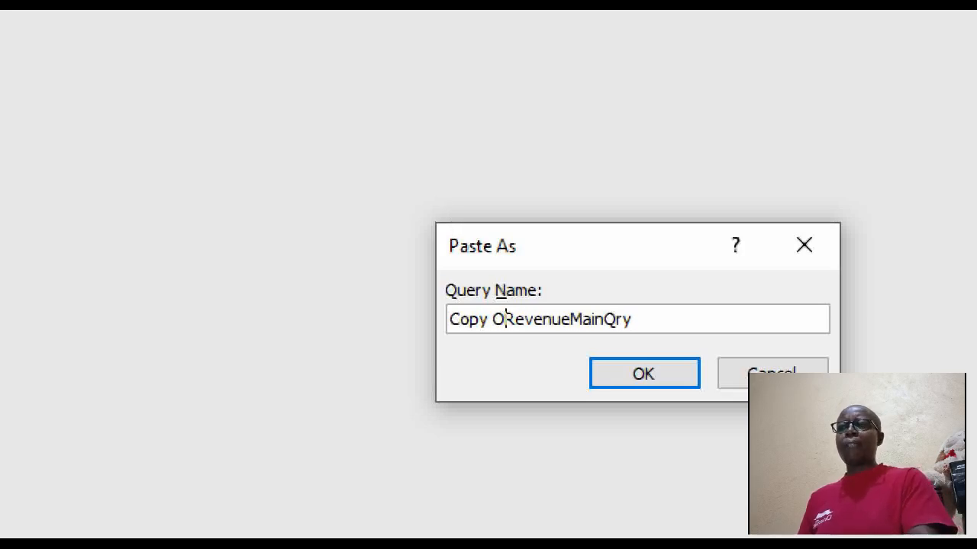
pyautogui.press('BackSpace')
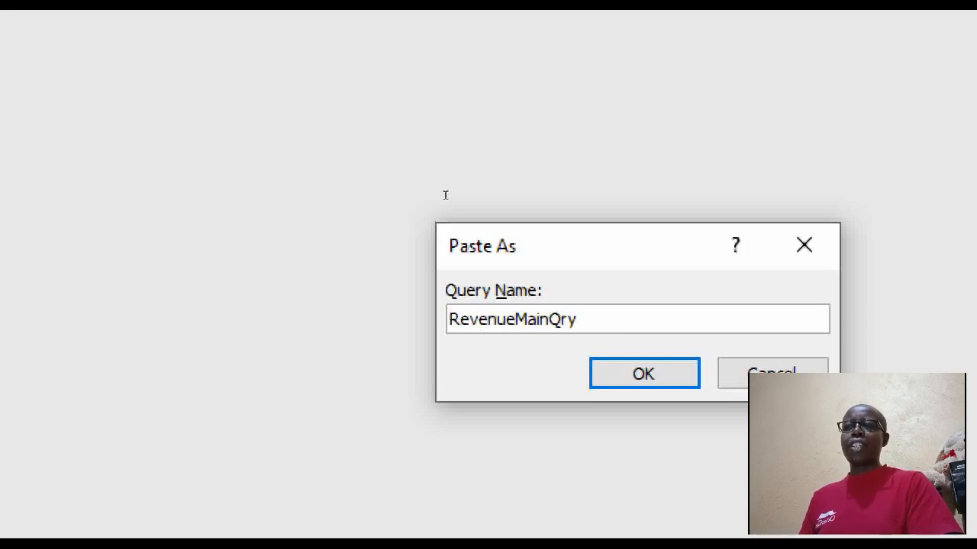
pyautogui.press('Right')
pyautogui.press('Right')
pyautogui.press('Right')
pyautogui.press('Right')
pyautogui.press('Right')
pyautogui.press('Right')
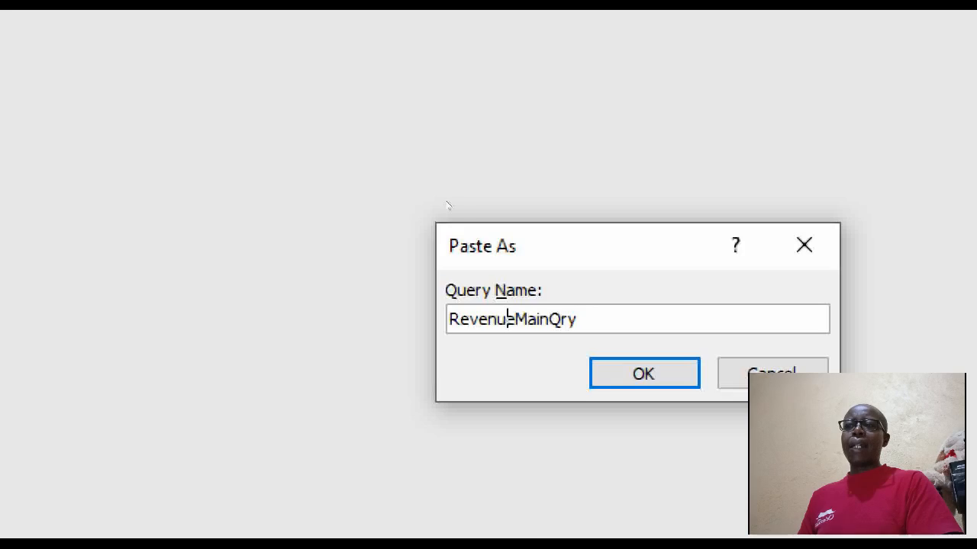
pyautogui.press('Right')
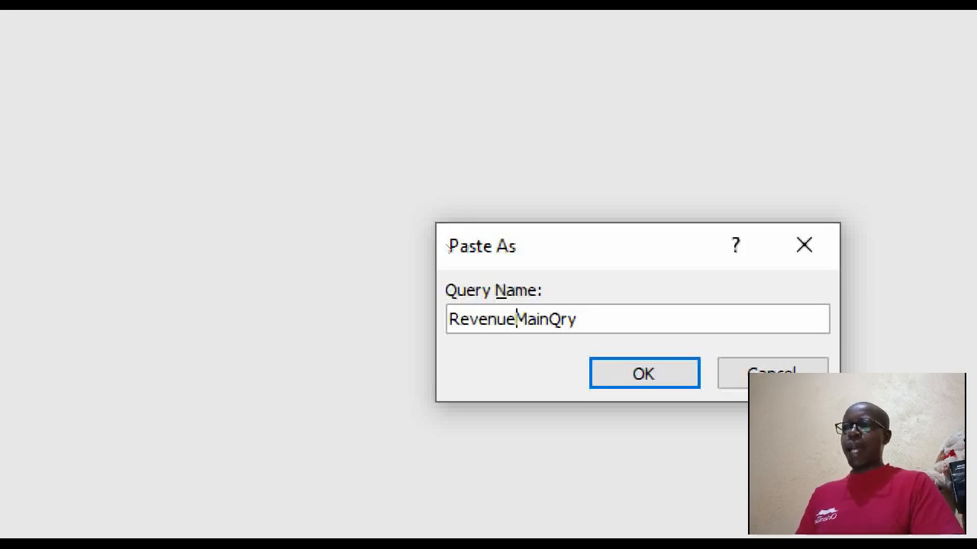
pyautogui.hotkey('shift', 'Right')
pyautogui.hotkey('shift', 'Right')
pyautogui.hotkey('shift', 'Right')
pyautogui.hotkey('shift', 'Right')
pyautogui.write('bY')
pyautogui.press('BackSpace')
pyautogui.press('BackSpace')
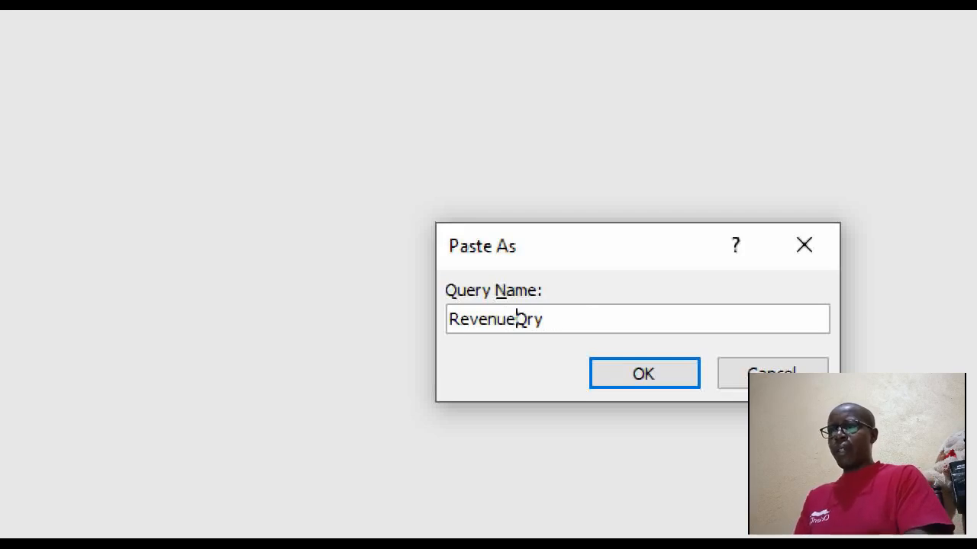
pyautogui.write('ByYear')
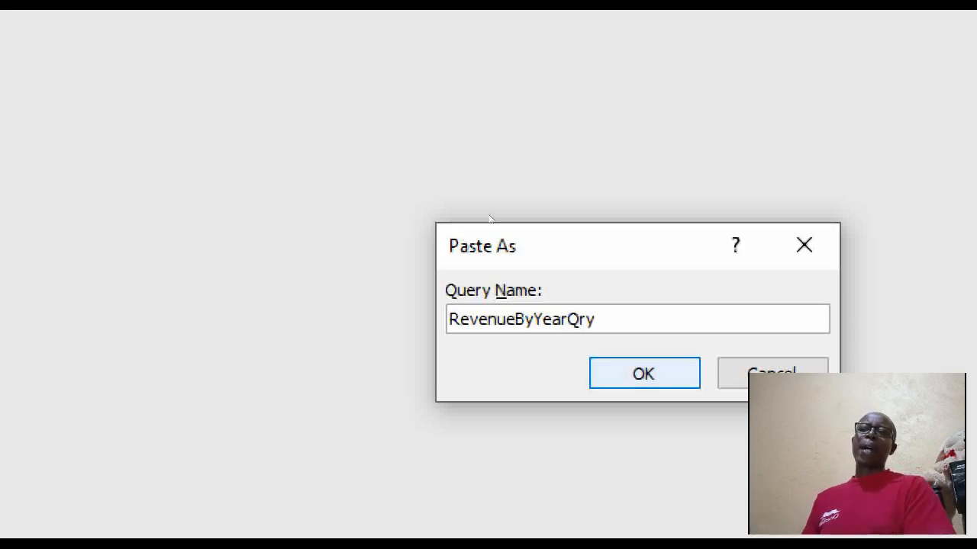
pyautogui.press('Return')
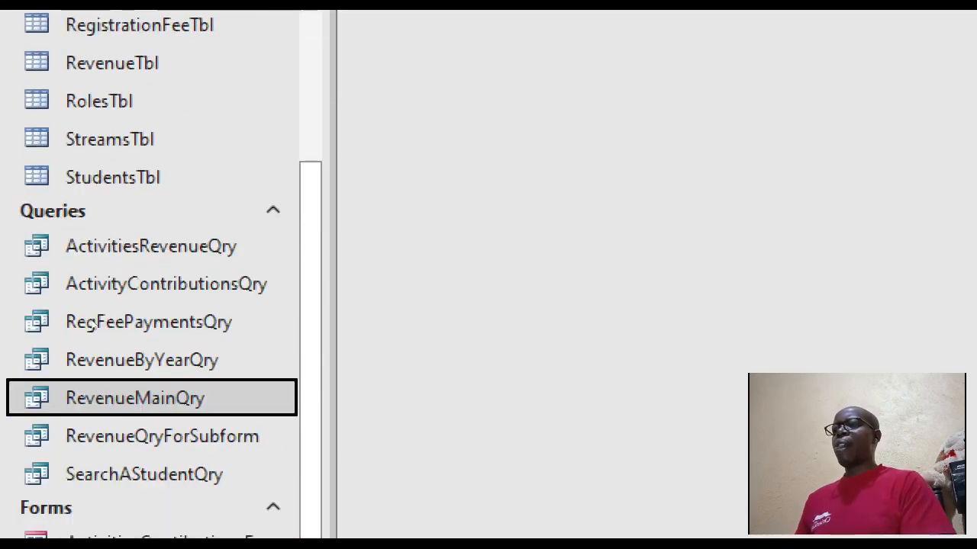
pyautogui.click(153, 360)
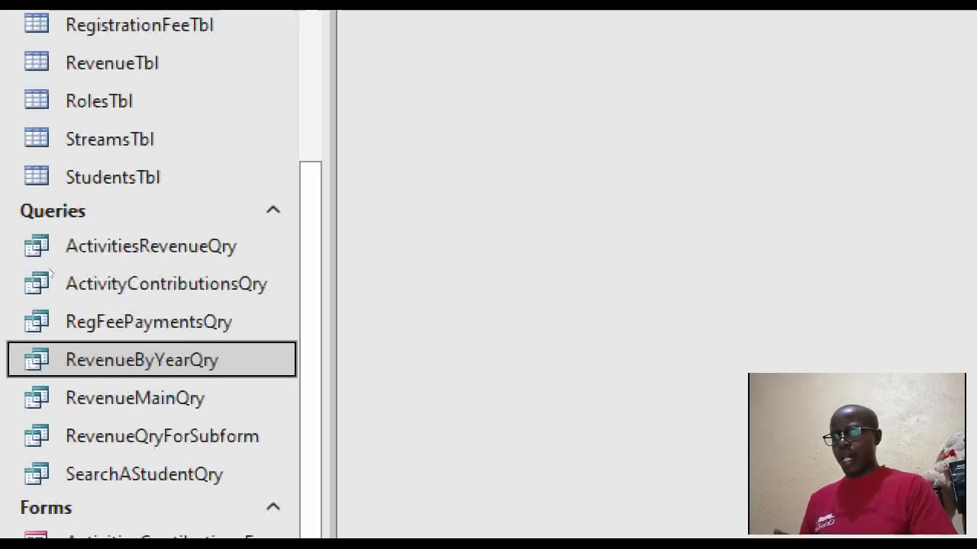
pyautogui.hotkey('shift', 'F10')
pyautogui.press('Down')
pyautogui.press('Down')
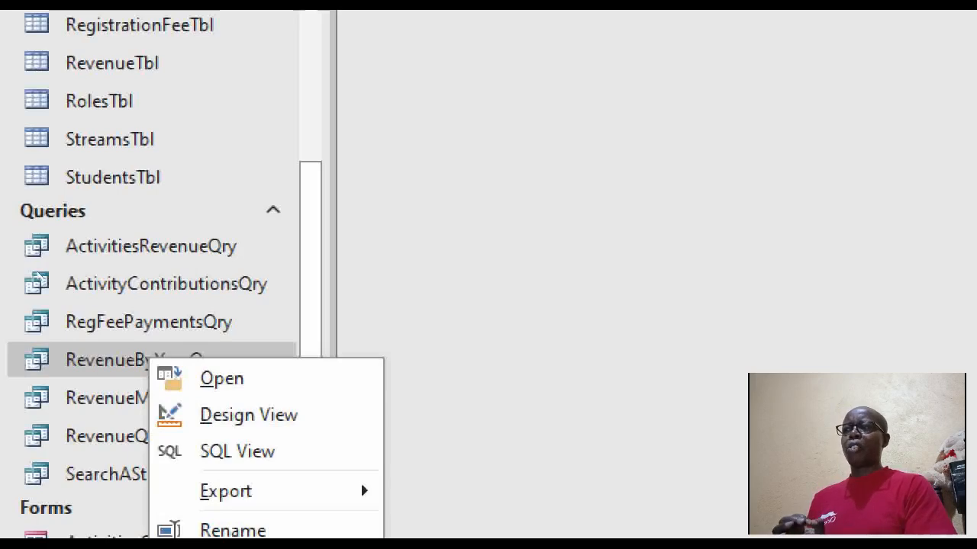
pyautogui.press('Escape')
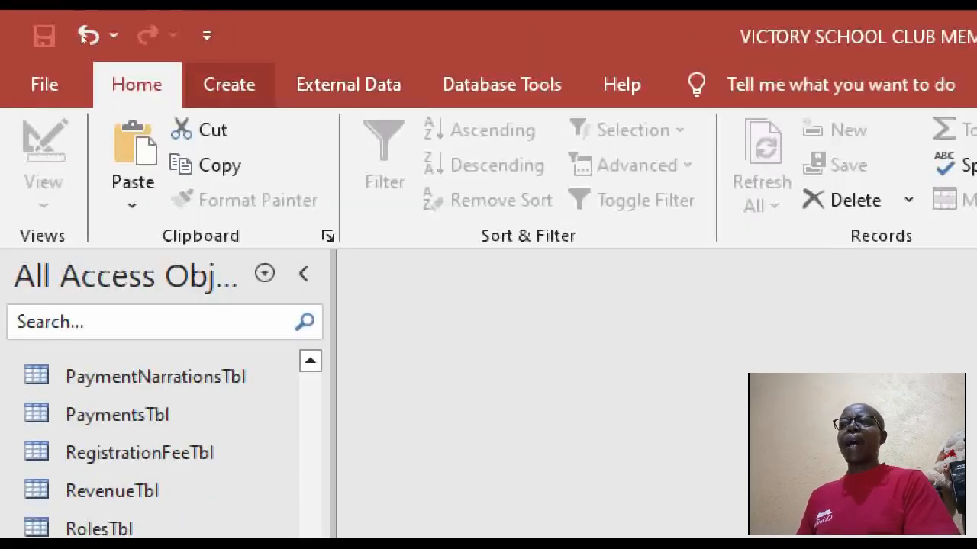
# Create a new blank form and switch it to Design View
pyautogui.click(221, 85)
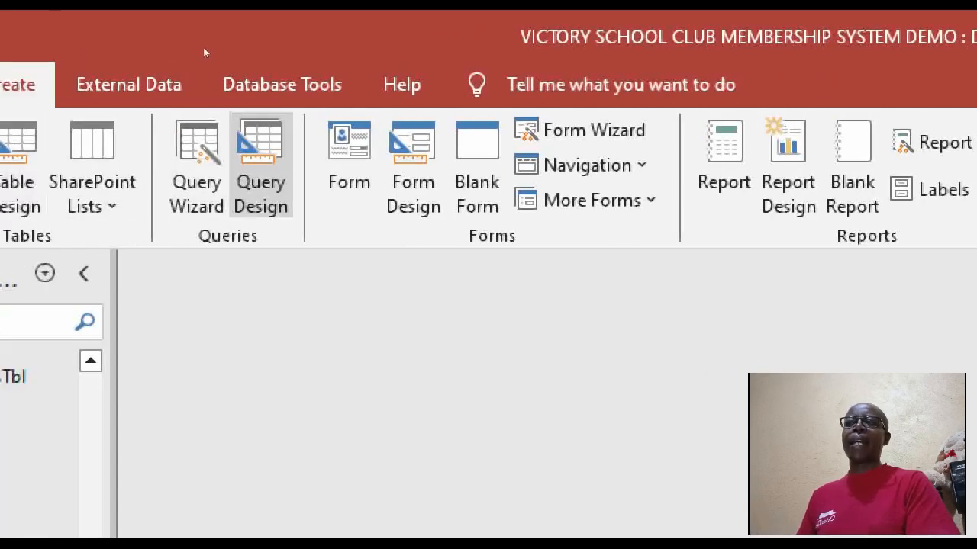
pyautogui.click(467, 182)
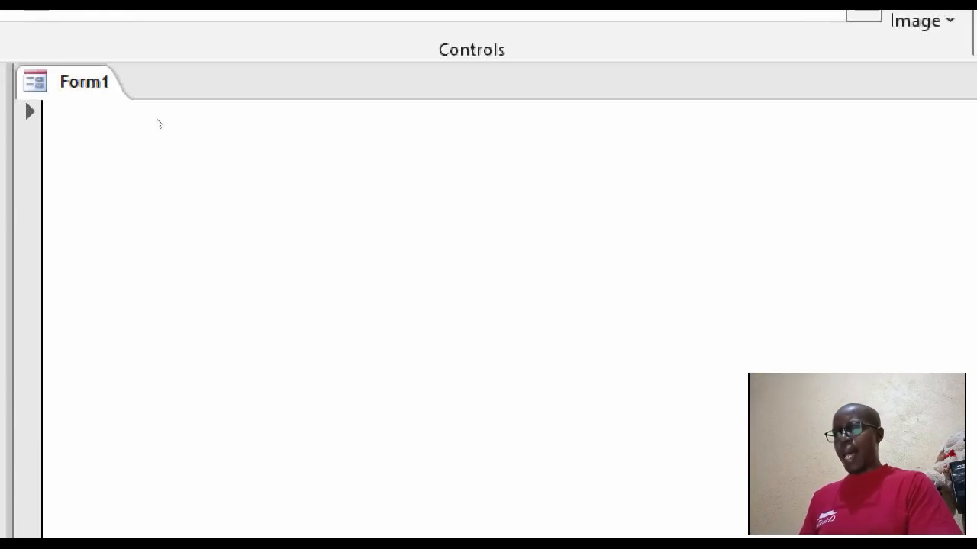
pyautogui.rightClick(159, 124)
pyautogui.press('Down')
pyautogui.press('Down')
pyautogui.press('Down')
pyautogui.press('Return')
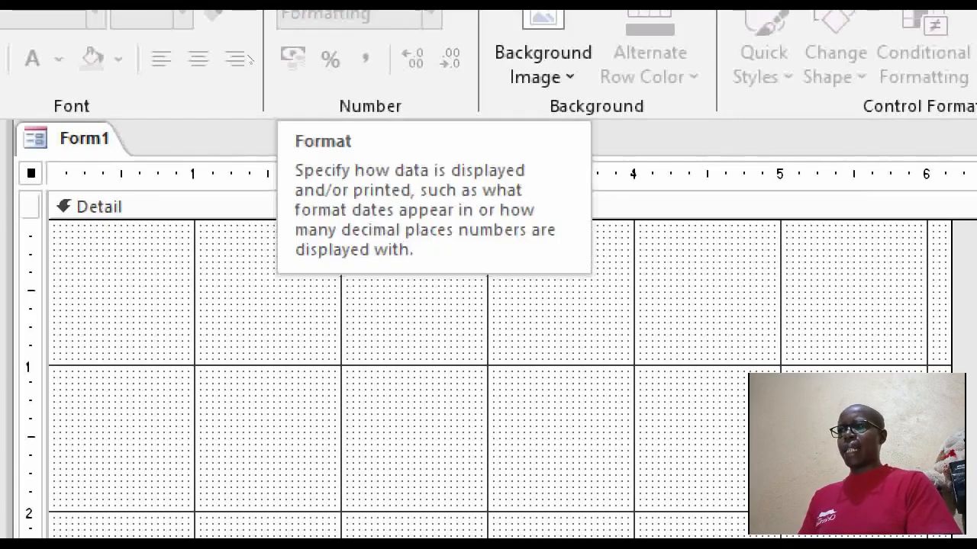
# Add form header and footer sections to the form and enlarge the header to about 0.6 in high
pyautogui.rightClick(242, 285)
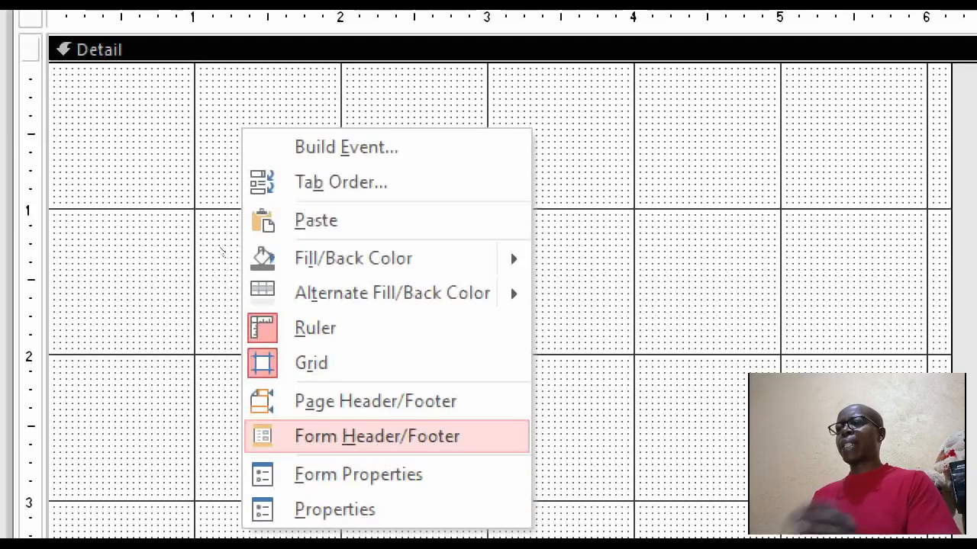
pyautogui.press('Return')
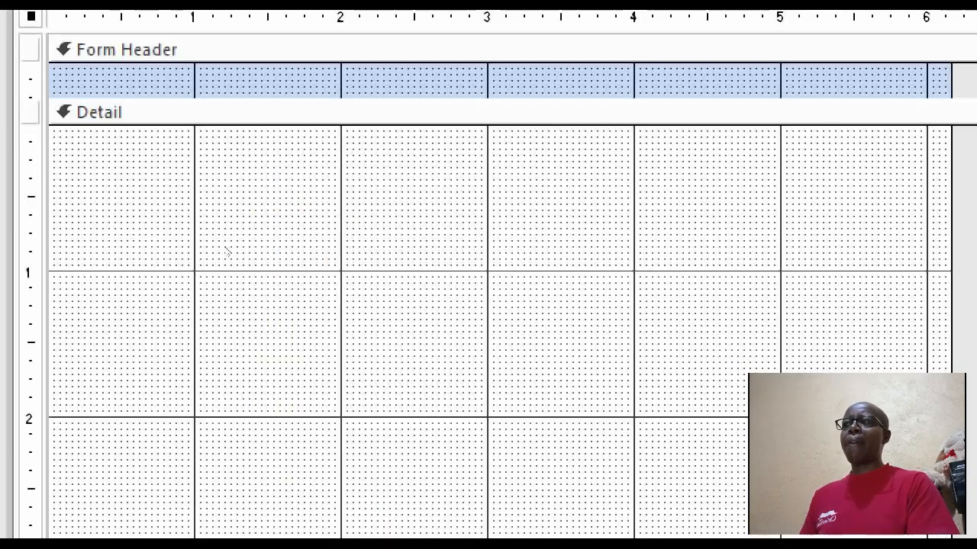
pyautogui.moveTo(193, 106); pyautogui.dragTo(193, 160)
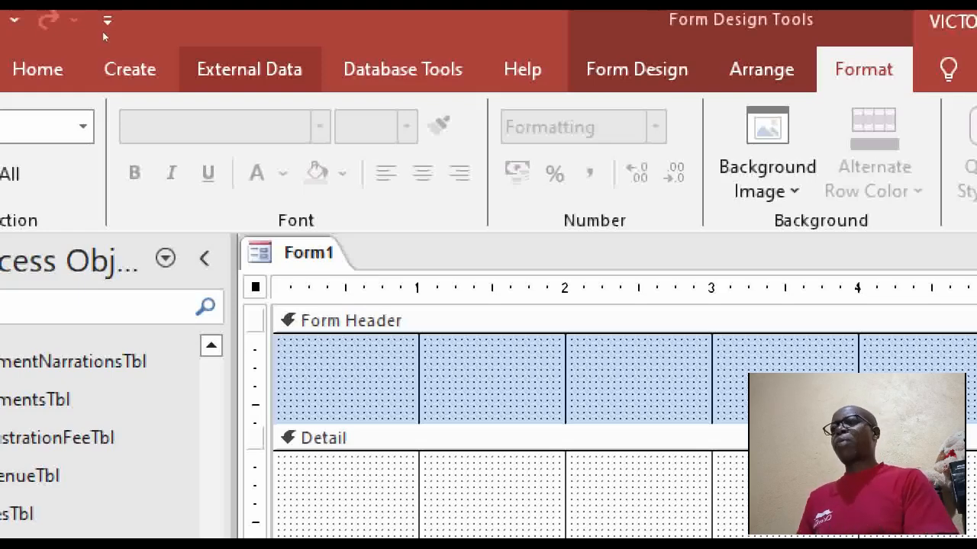
# Place a combo box in the form header, about 2.25 in from the form's edge
pyautogui.click(637, 69)
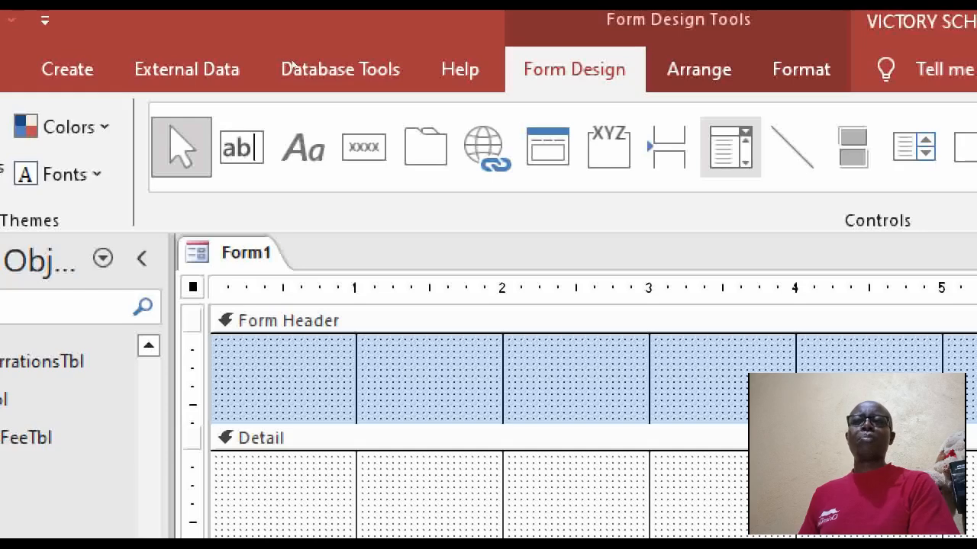
pyautogui.click(731, 147)
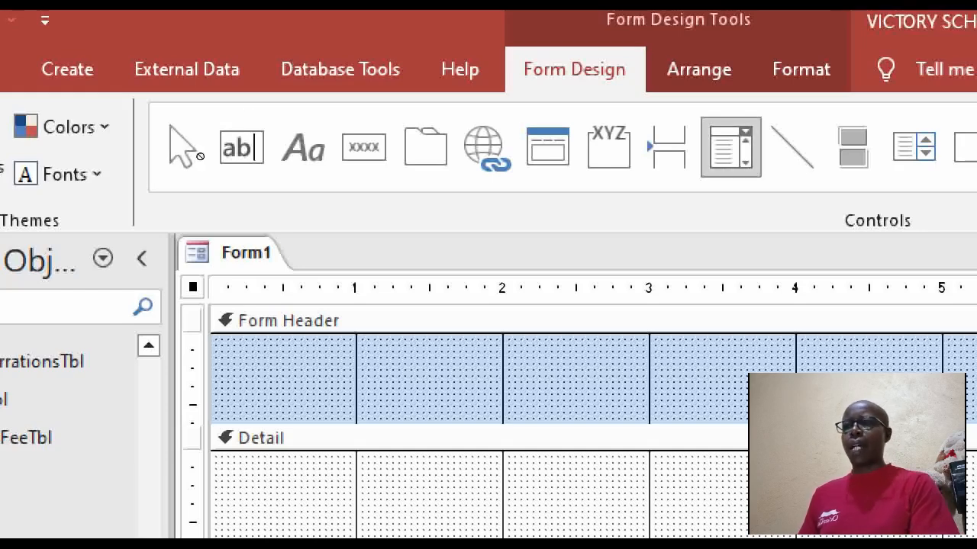
pyautogui.click(538, 356)
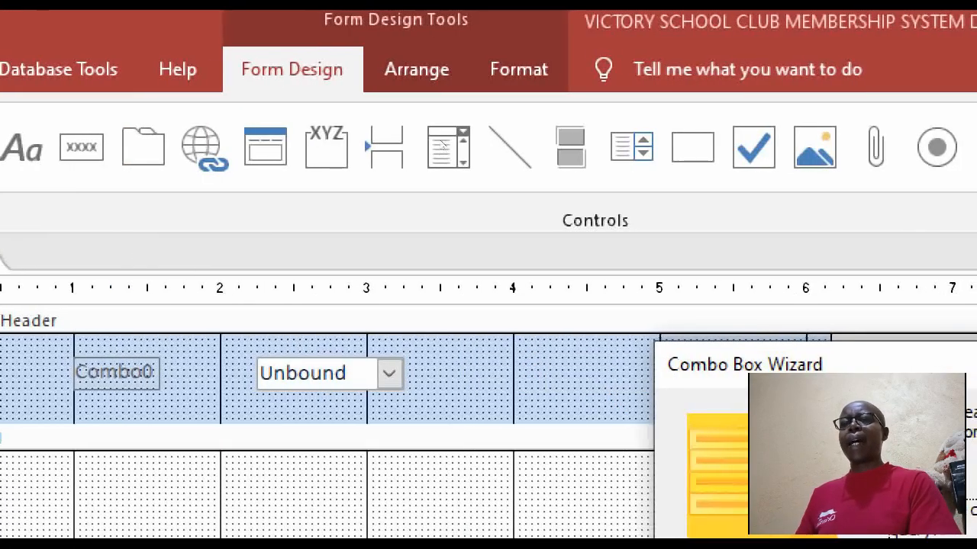
# Set the combo box to use typed-in values and continue to the wizard's value list page
pyautogui.moveTo(633, 323)
pyautogui.mouseDown()
pyautogui.moveTo(43, 65)
pyautogui.moveTo(228, 77)
pyautogui.mouseUp()
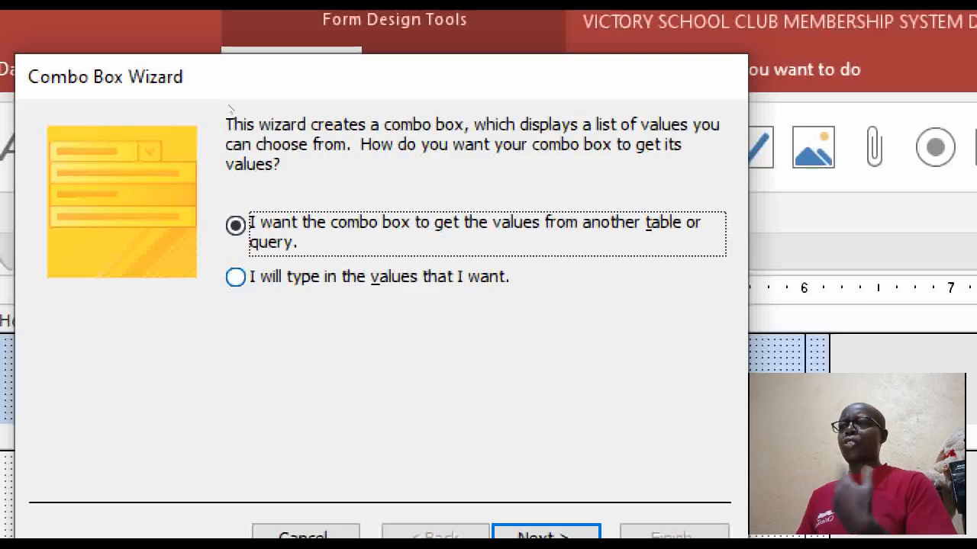
pyautogui.press('Down')
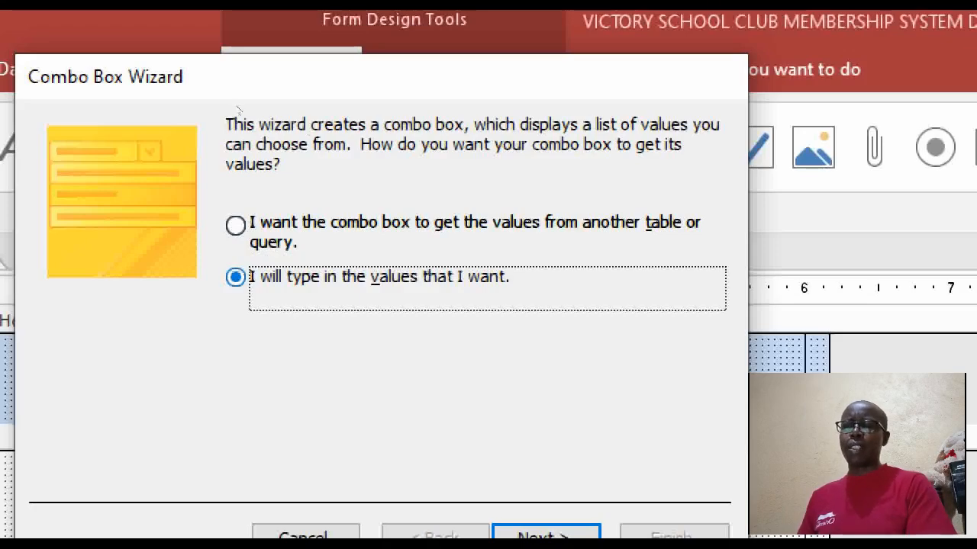
pyautogui.press('Return')
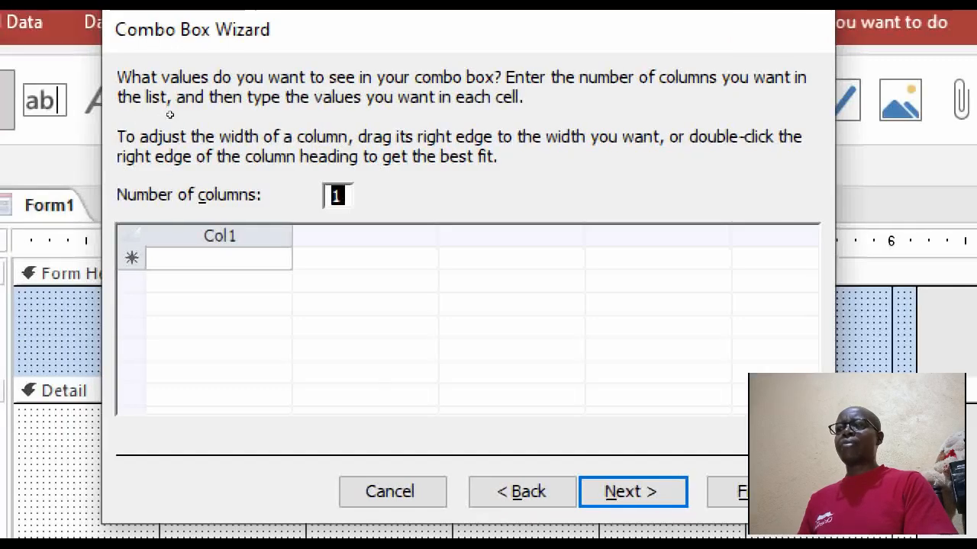
# Fill the combo box's single-column value list with the years 2020 through 2030 and continue to the wizard's label page
pyautogui.press('Tab')
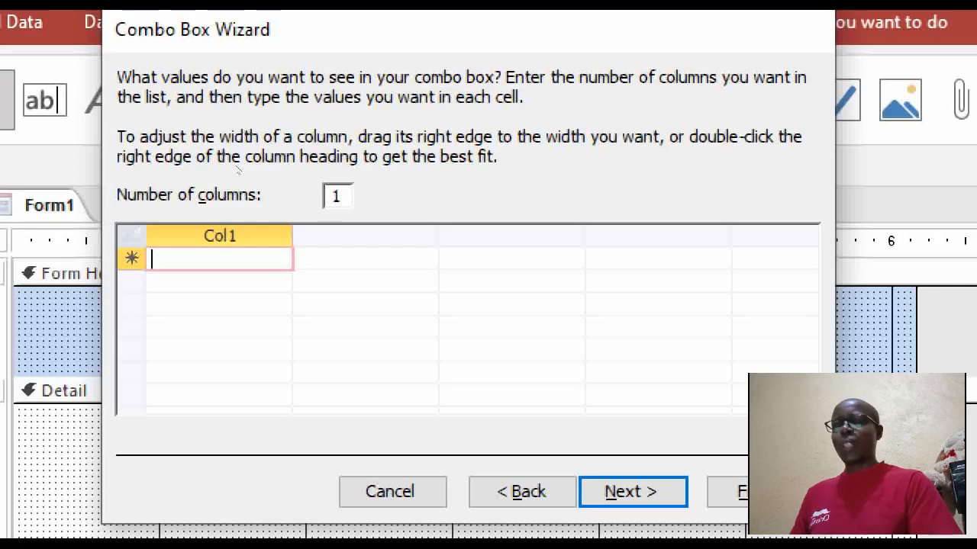
pyautogui.write('2020')
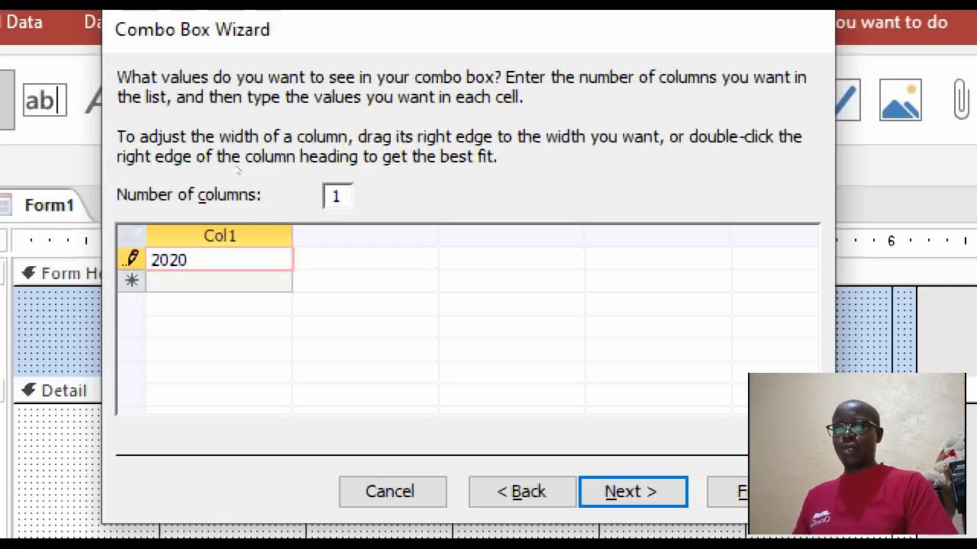
pyautogui.press('Return')
pyautogui.write('20')
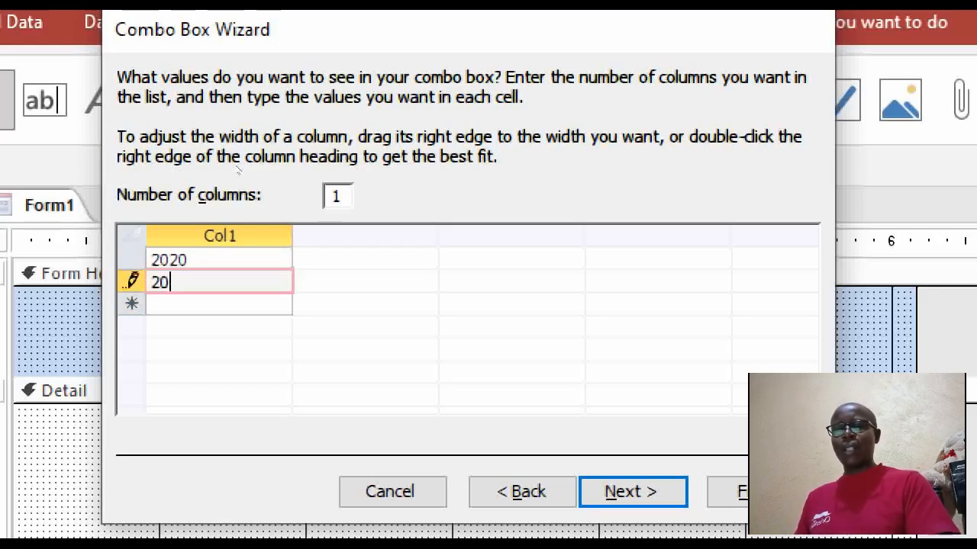
pyautogui.write('21')
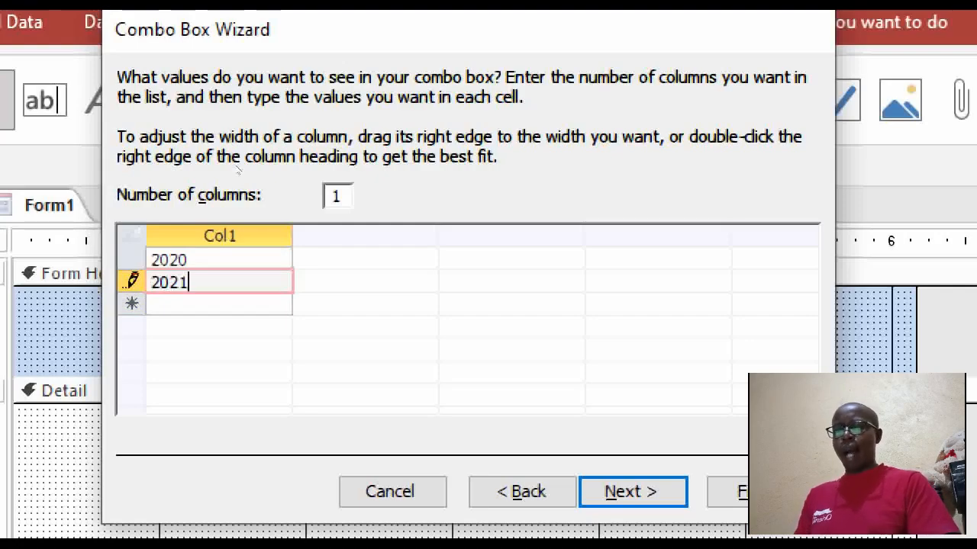
pyautogui.press('Return')
pyautogui.write('20')
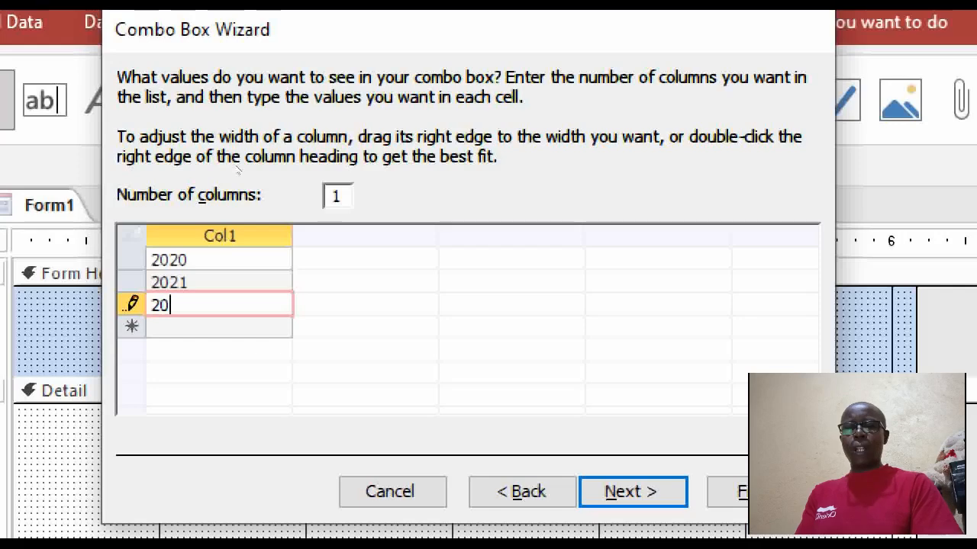
pyautogui.write('22')
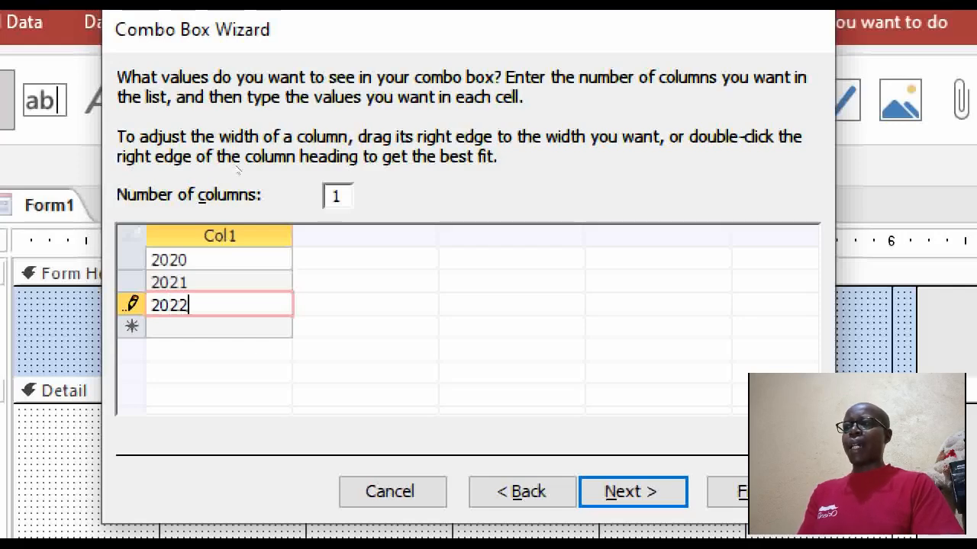
pyautogui.press('Return')
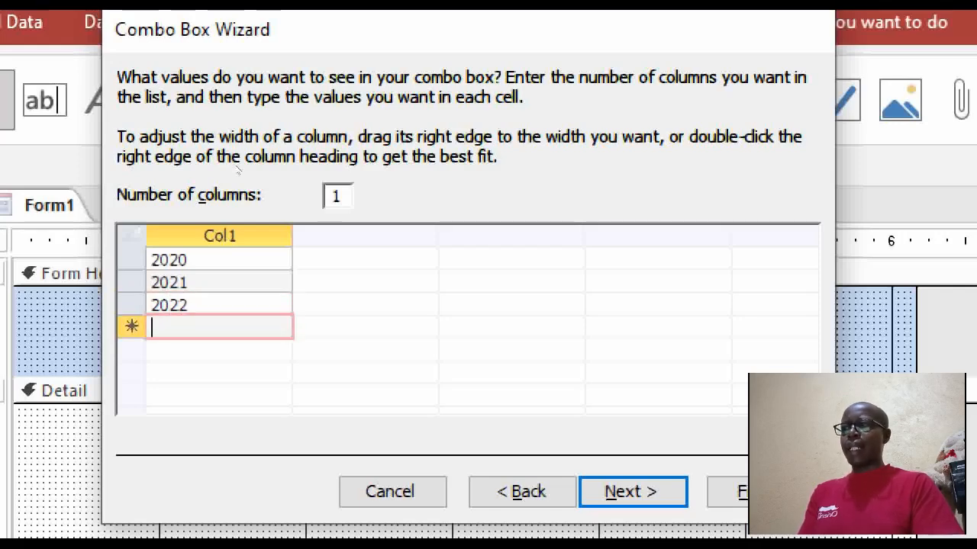
pyautogui.write('2023')
pyautogui.press('Return')
pyautogui.write('2024')
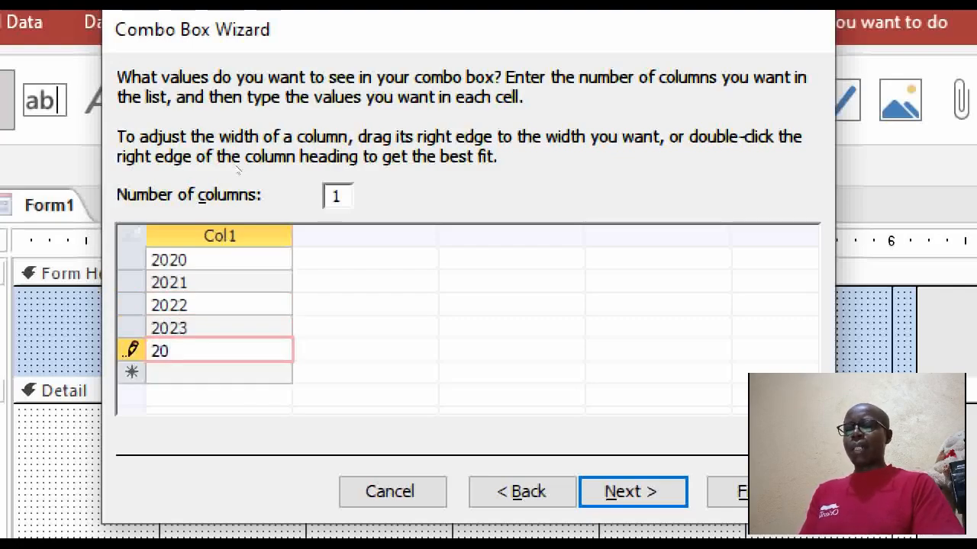
pyautogui.press('Return')
pyautogui.write('2025')
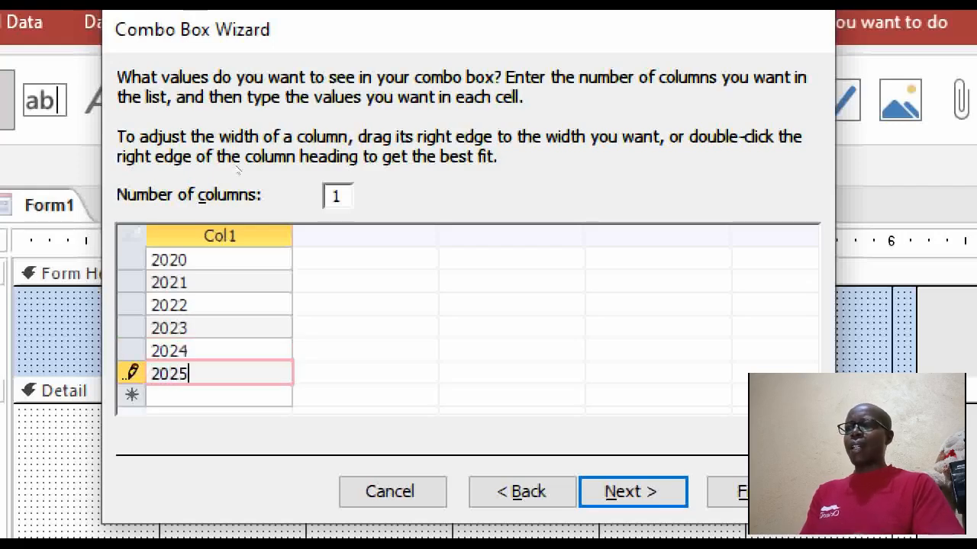
pyautogui.press('Return')
pyautogui.write('2026')
pyautogui.press('Return')
pyautogui.write('202')
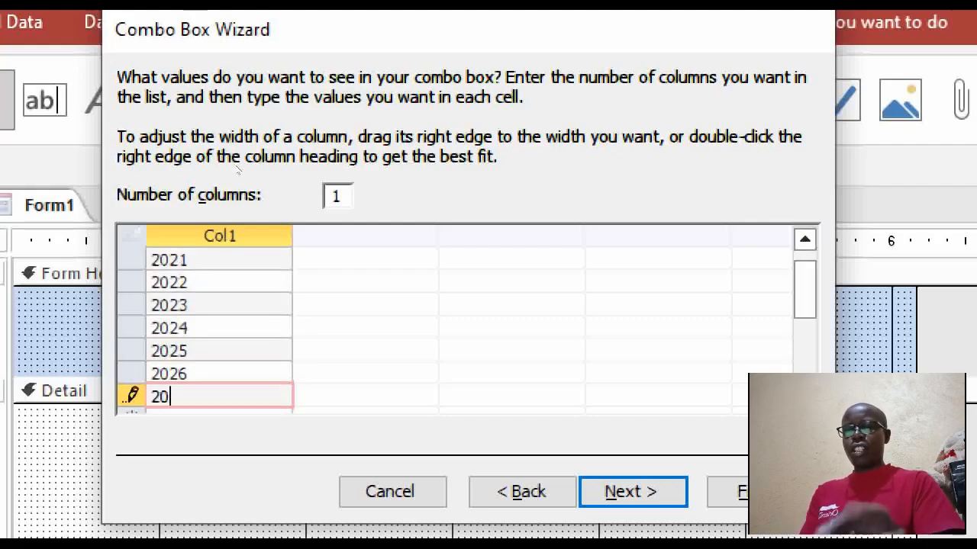
pyautogui.press('Tab')
pyautogui.write('2028')
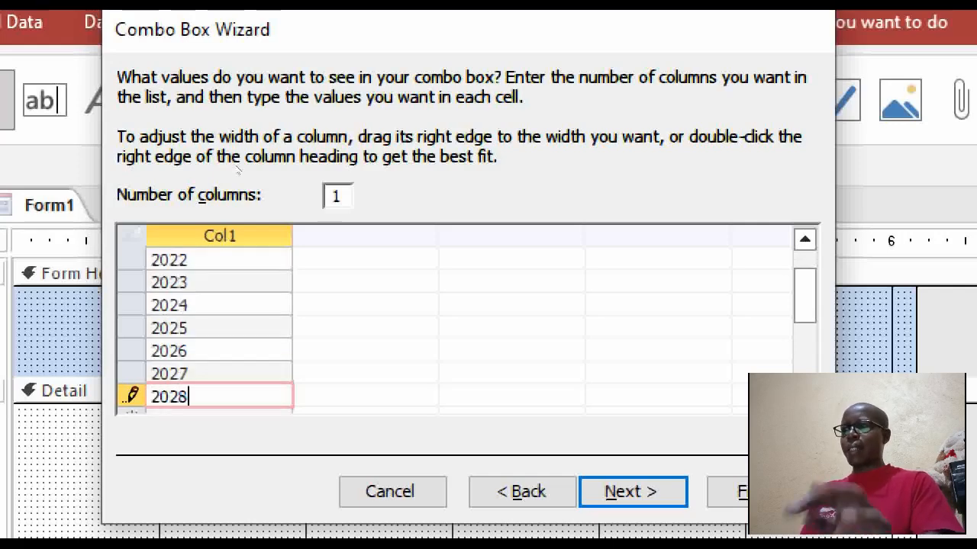
pyautogui.press('Tab')
pyautogui.write('2029')
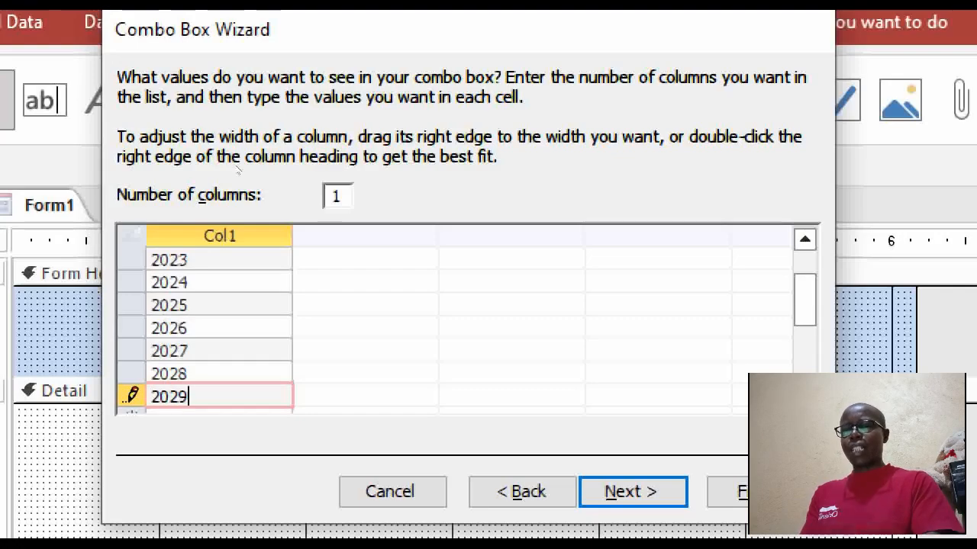
pyautogui.press('Tab')
pyautogui.write('202')
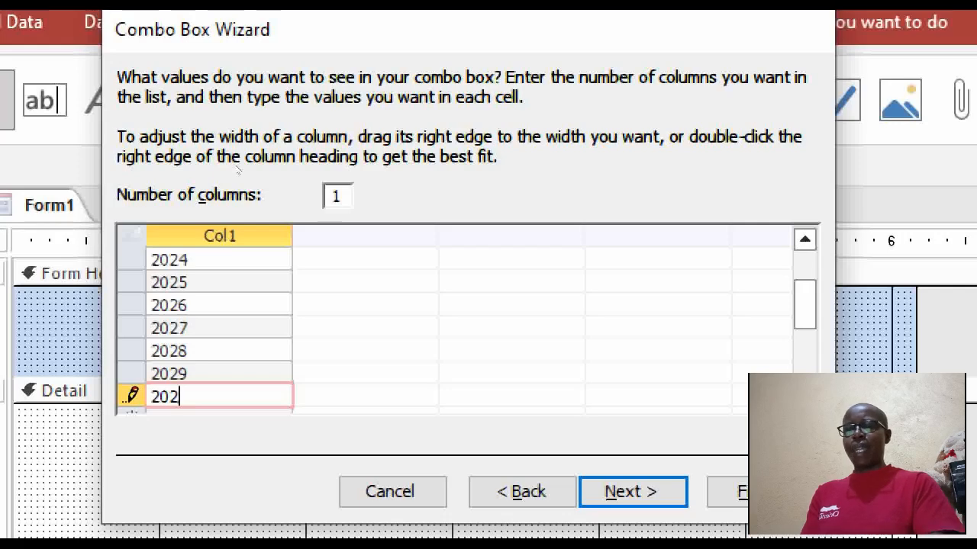
pyautogui.press('BackSpace')
pyautogui.write('30')
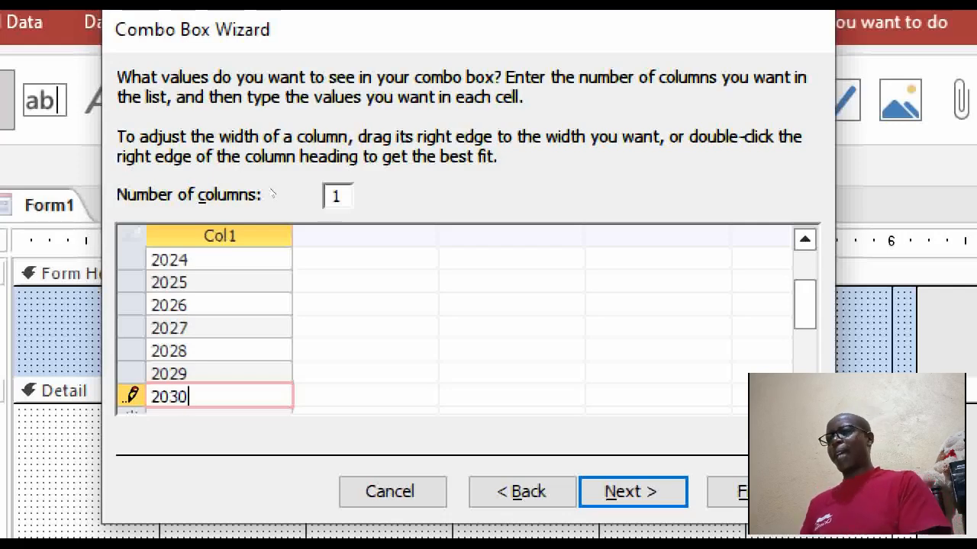
pyautogui.press('Return')
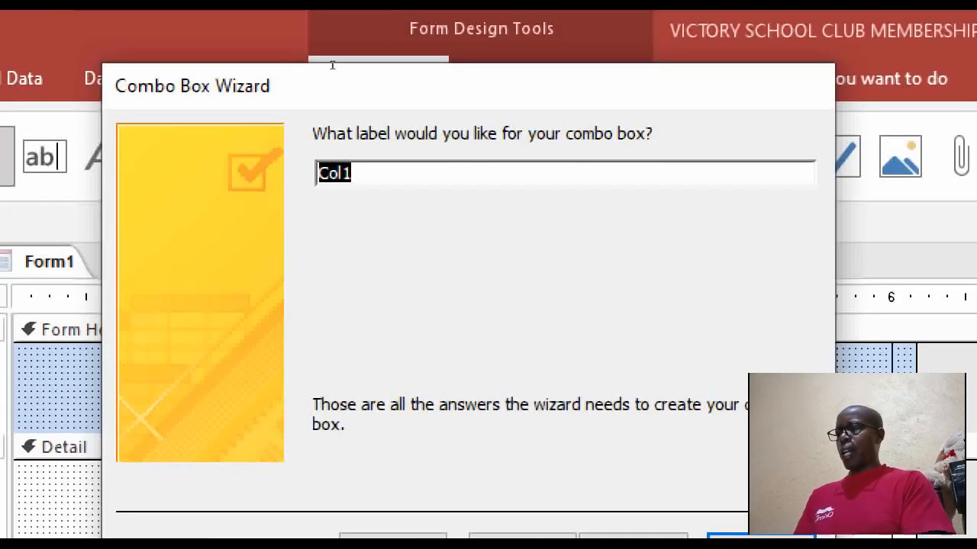
# Label the combo box "Select A Year:" and finish the wizard
pyautogui.write('Select')
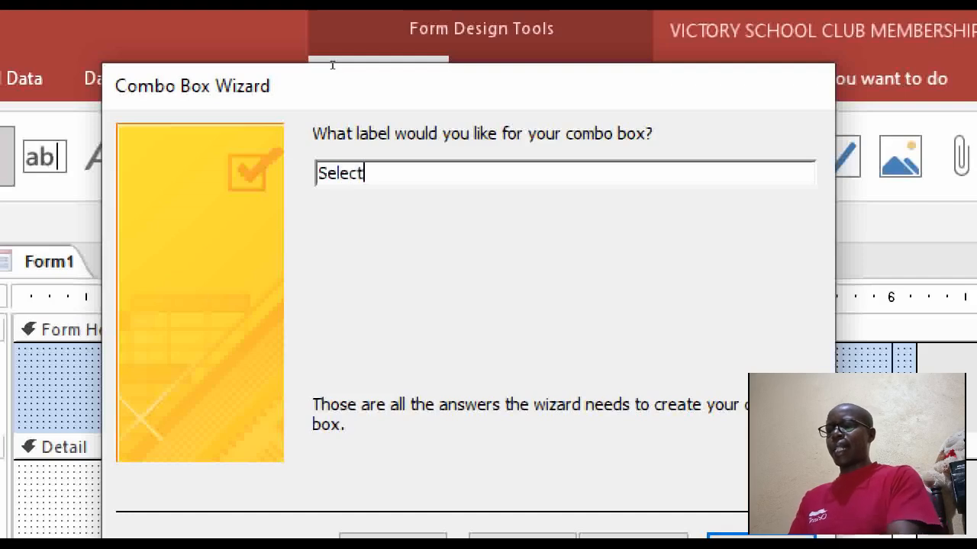
pyautogui.write(' A Year:')
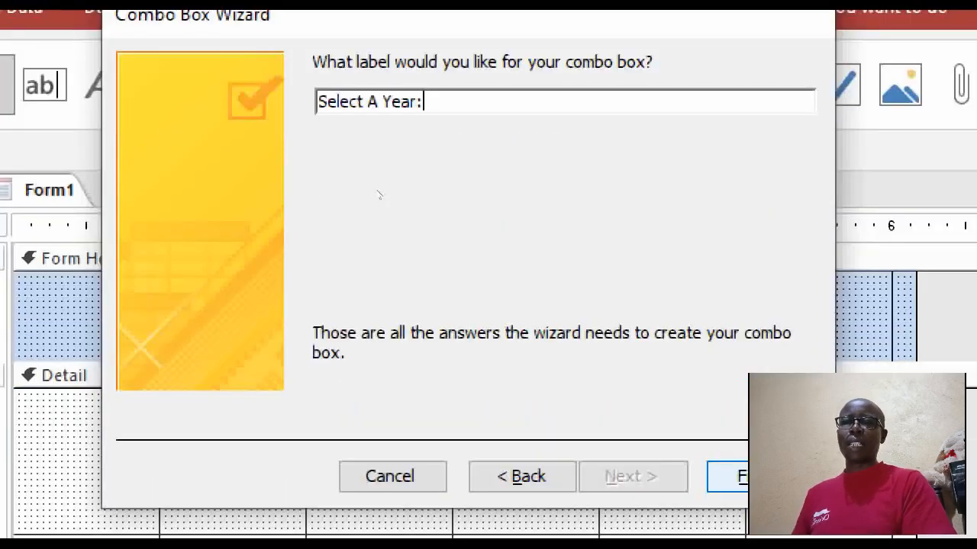
pyautogui.press('Return')
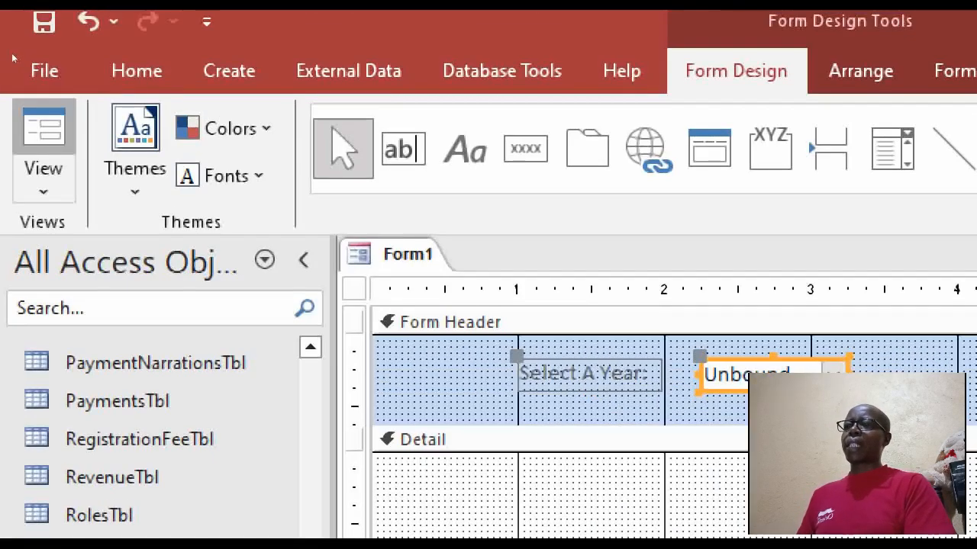
# Check the combo box's list of years in Form View, and return to Design View
pyautogui.click(44, 145)
pyautogui.click(379, 310)
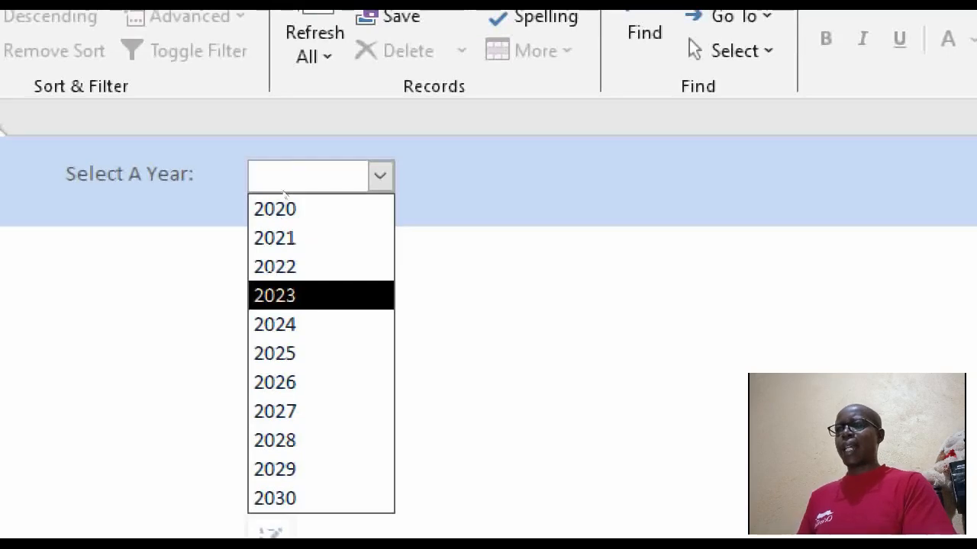
pyautogui.hotkey('shift', 'F10')
pyautogui.press('Down')
pyautogui.press('Down')
pyautogui.press('Return')
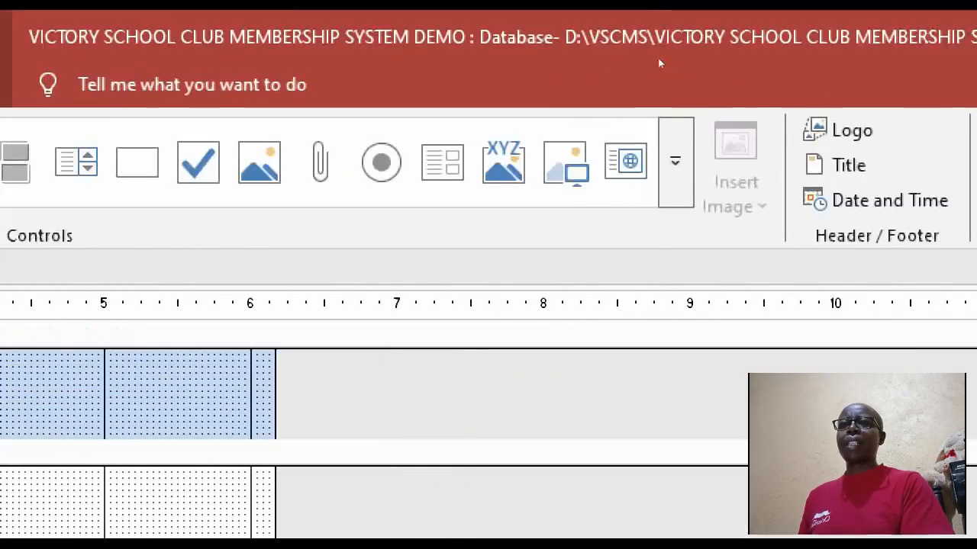
# Show the combo box's properties and rename the control as cmbYear
pyautogui.press('F4')
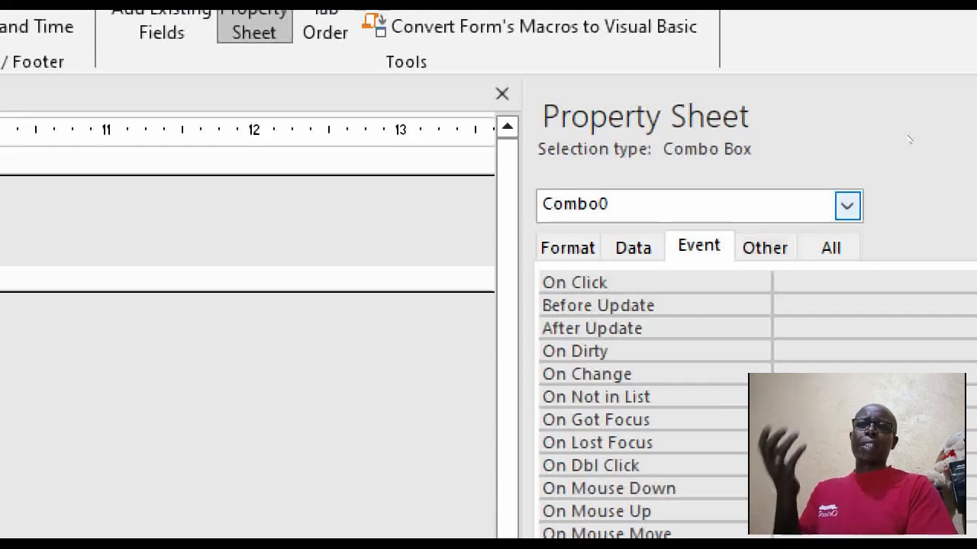
pyautogui.click(846, 206)
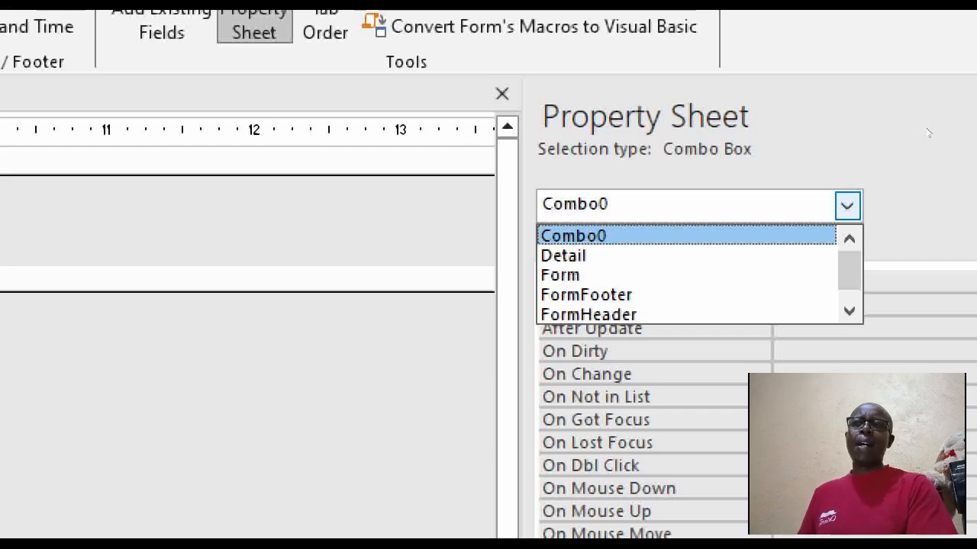
pyautogui.click(929, 133)
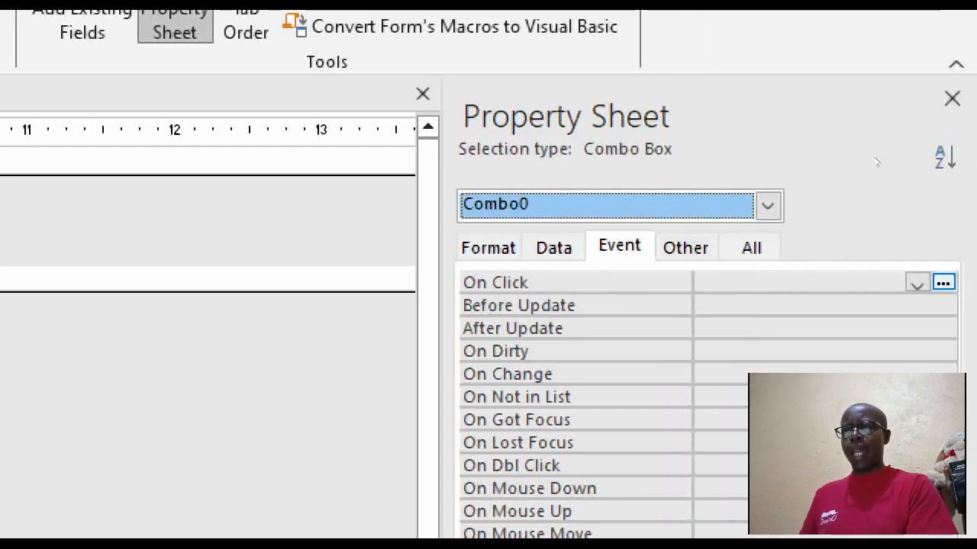
pyautogui.hotkey('ctrl', 'Tab')
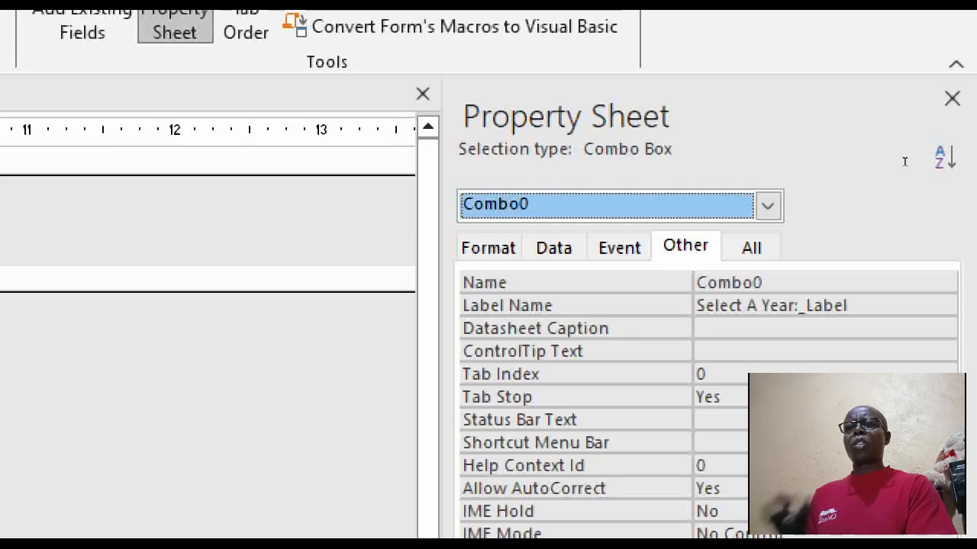
pyautogui.press('Tab')
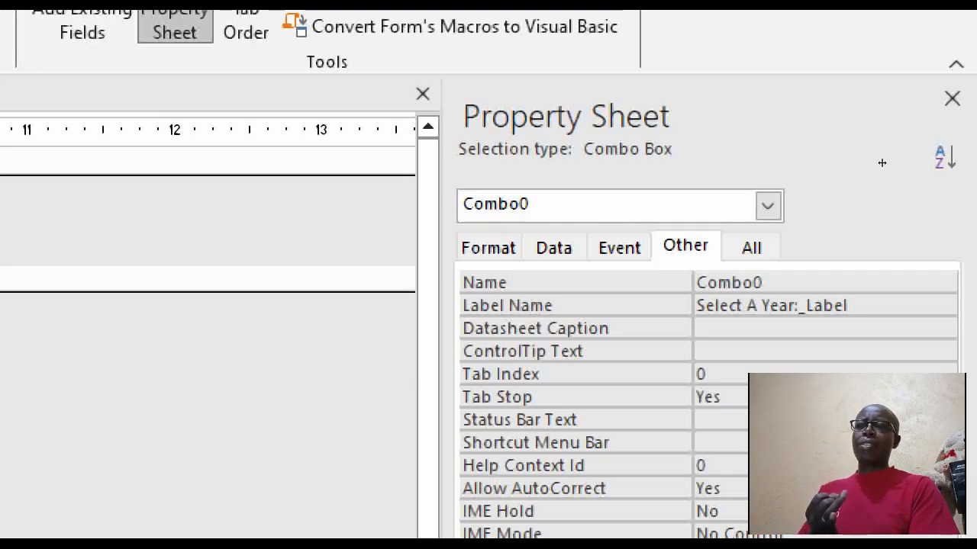
pyautogui.hotkey('shift', 'Home')
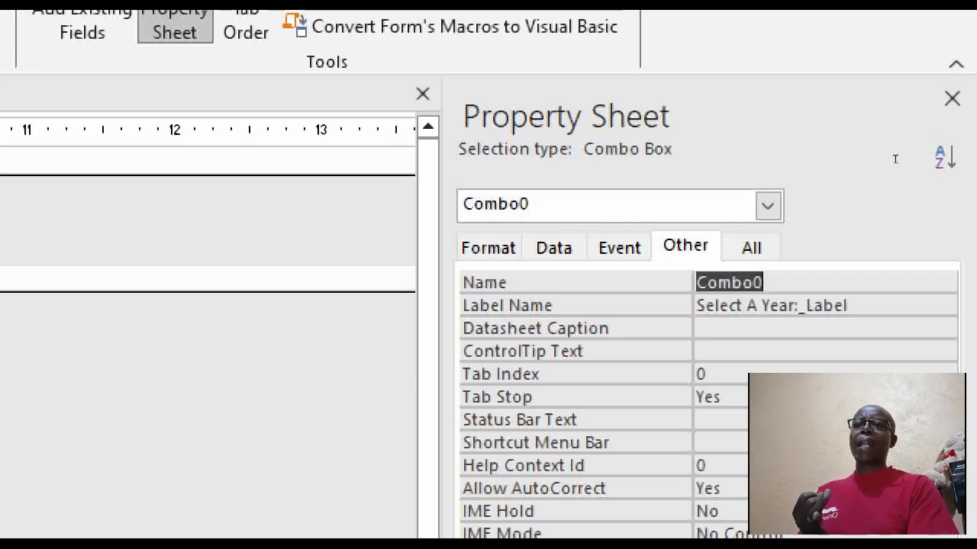
pyautogui.write('cmb')
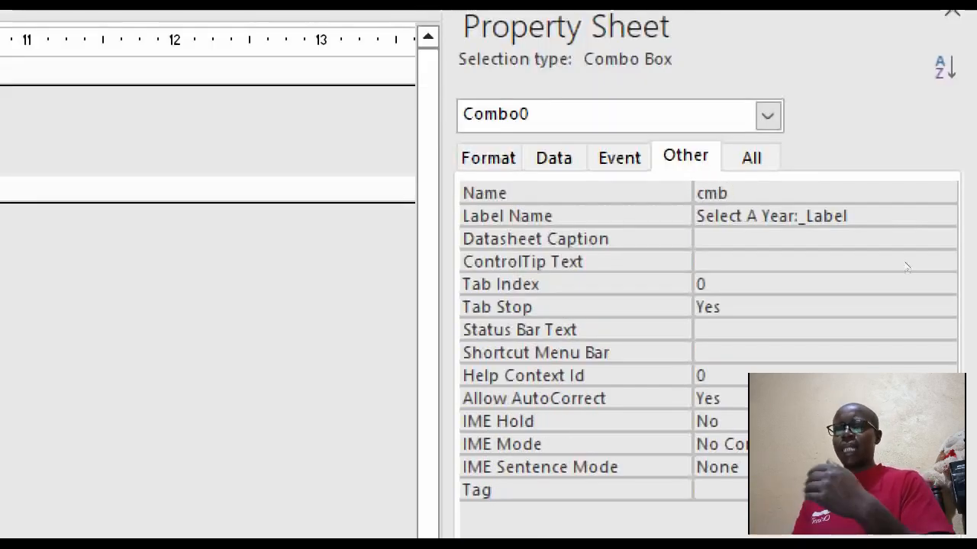
pyautogui.write('Year')
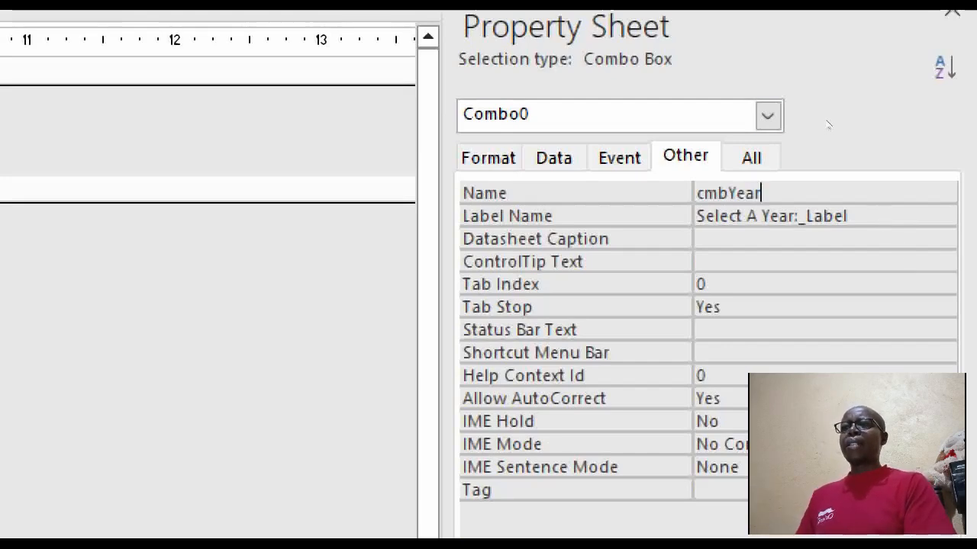
pyautogui.press('Return')
# Set the default value of the cmbYear combo box to the current year with year(date())
pyautogui.click(554, 157)
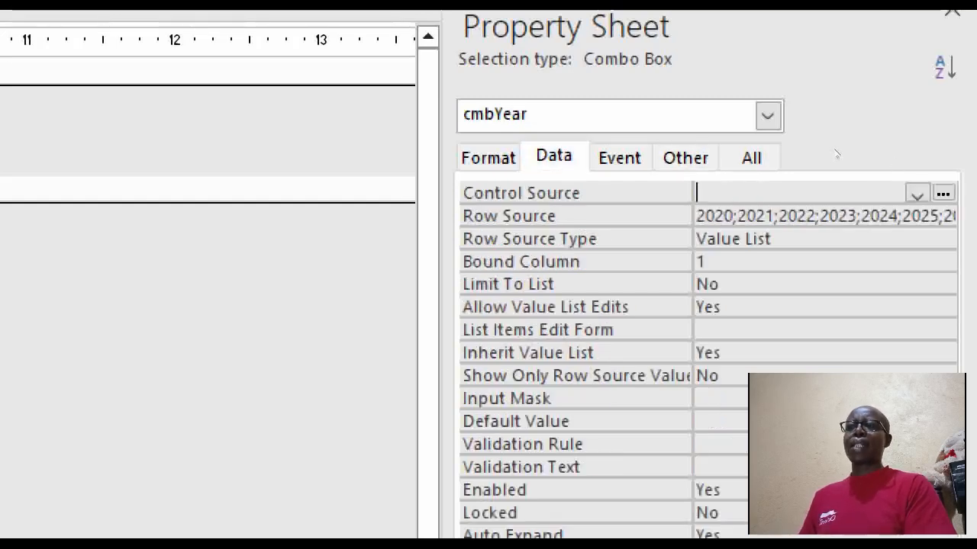
pyautogui.click(901, 190)
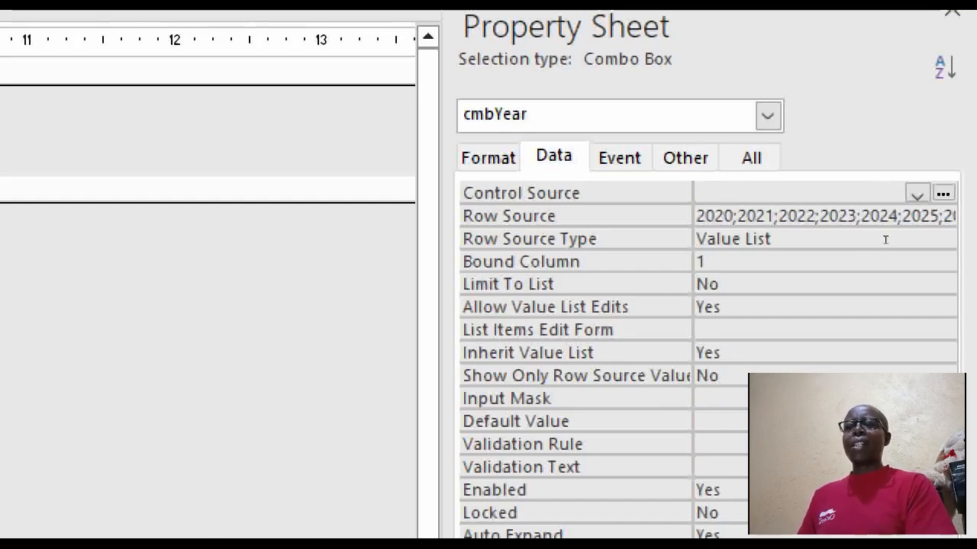
pyautogui.click(900, 421)
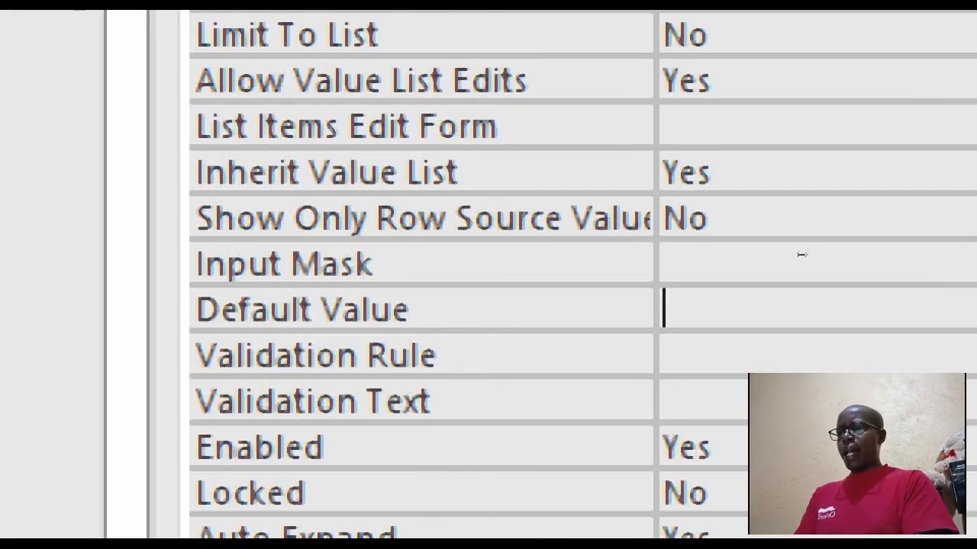
pyautogui.write('yar')
pyautogui.press('BackSpace')
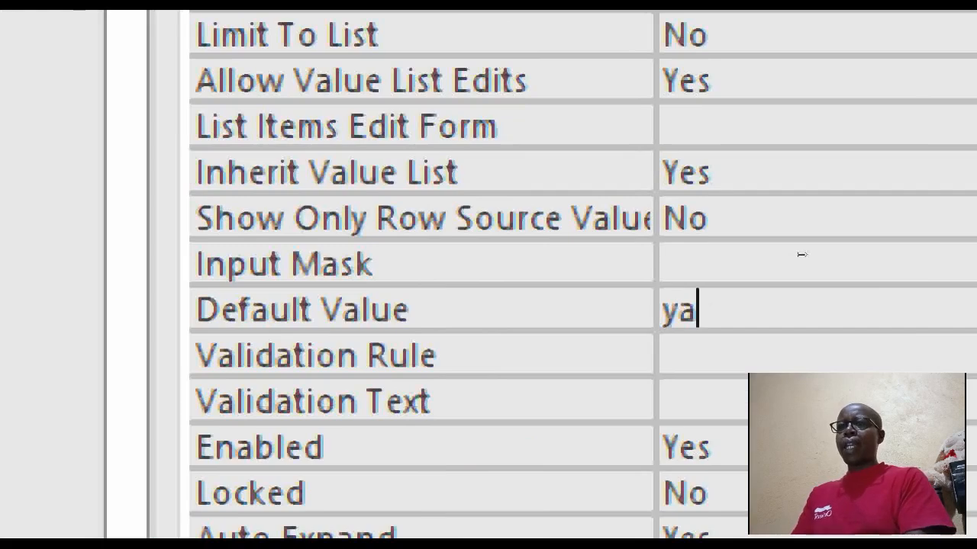
pyautogui.press('BackSpace')
pyautogui.write('ear')
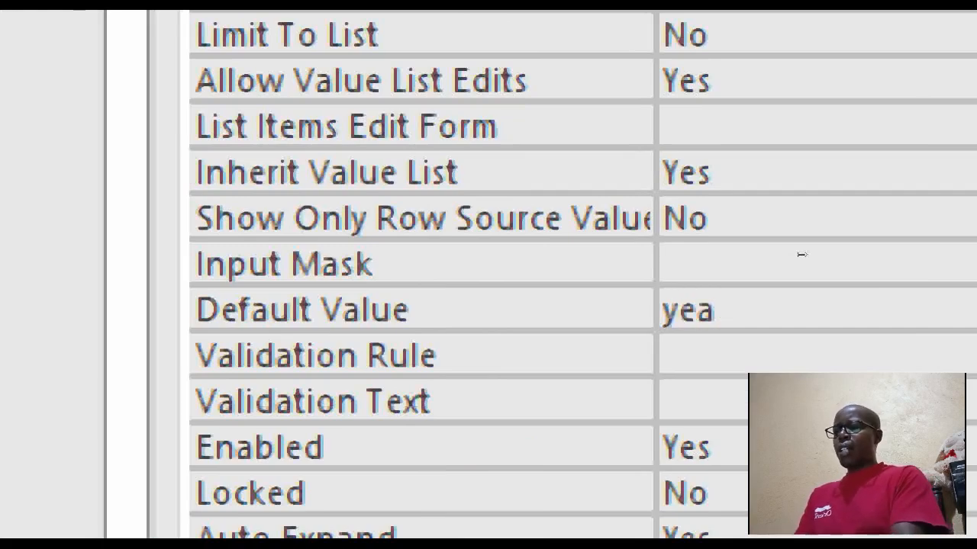
pyautogui.write('(')
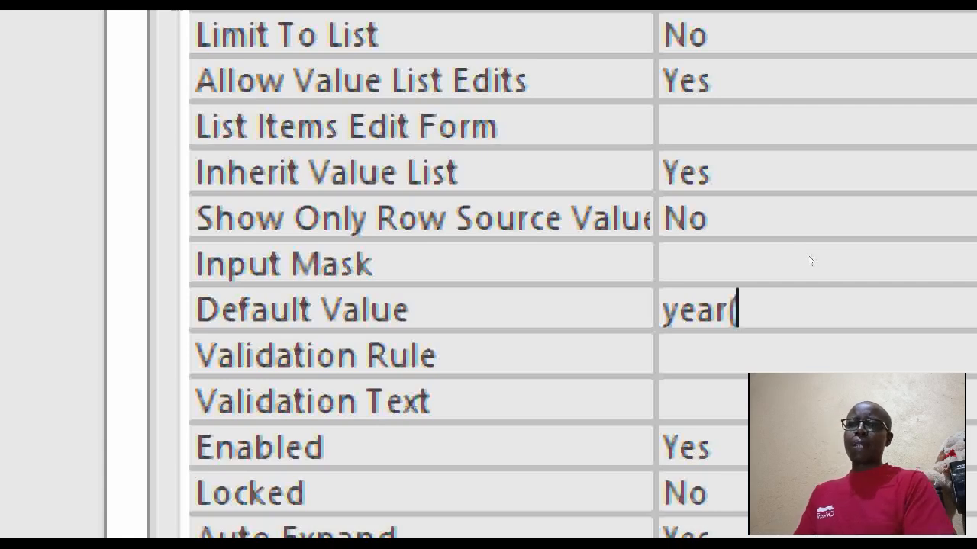
pyautogui.write('da')
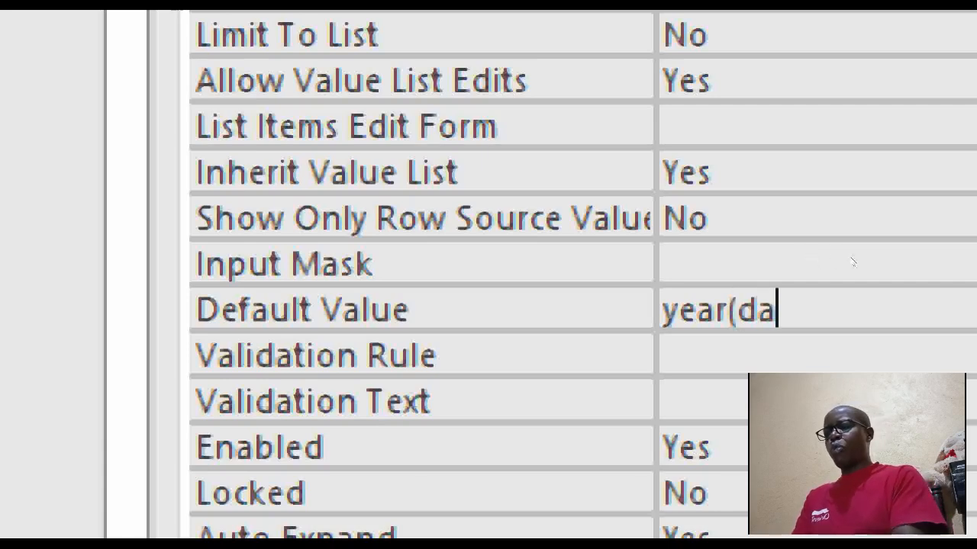
pyautogui.write('te()')
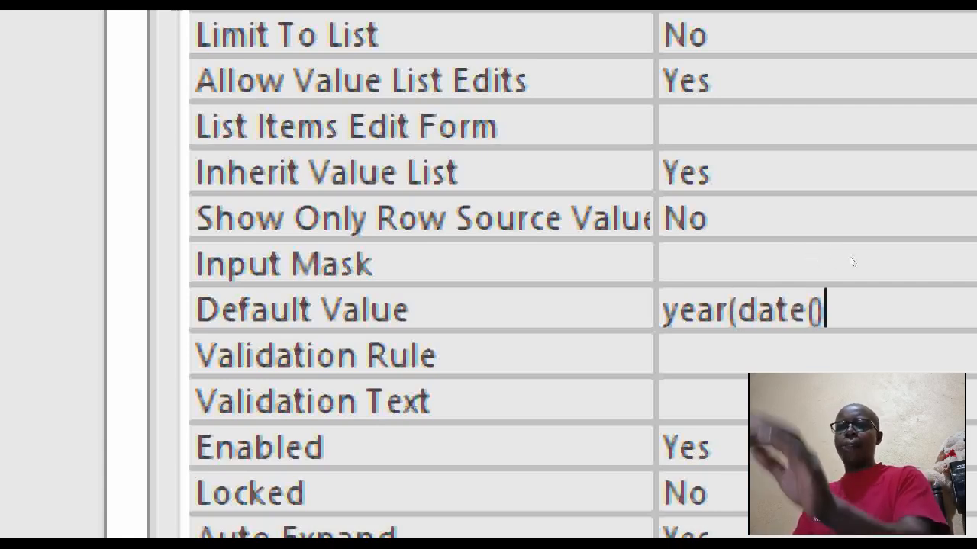
pyautogui.write(')')
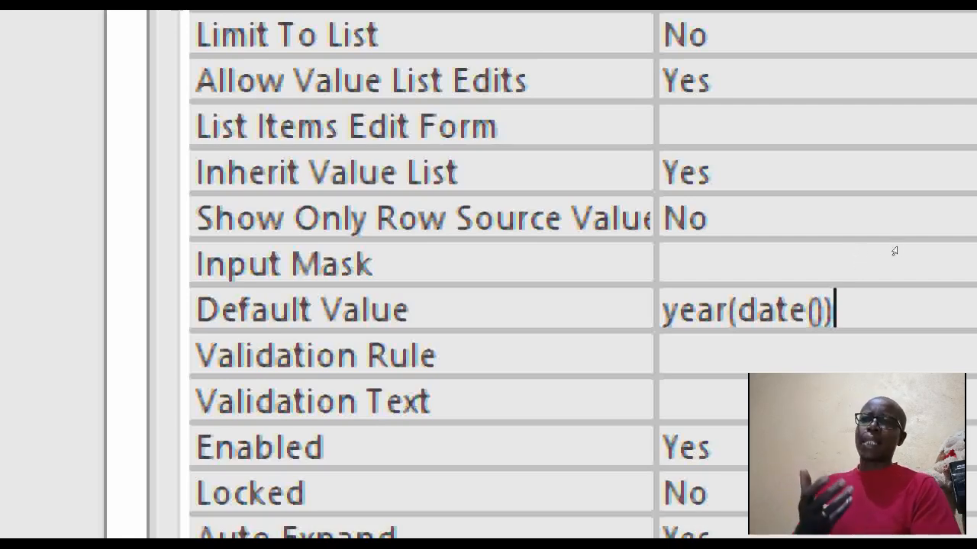
pyautogui.press('Return')
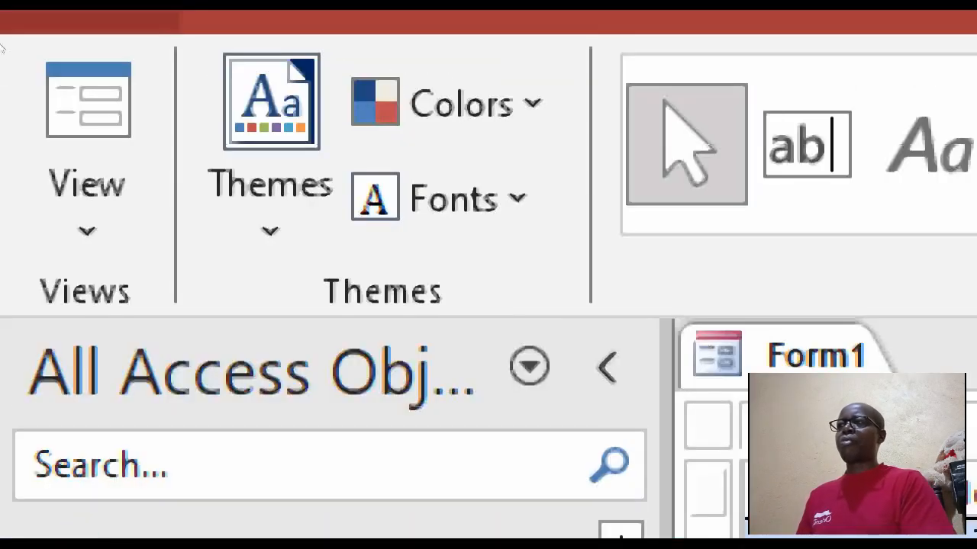
# Check the combo box's default value in Form View, and return to Design View
pyautogui.click(86, 76)
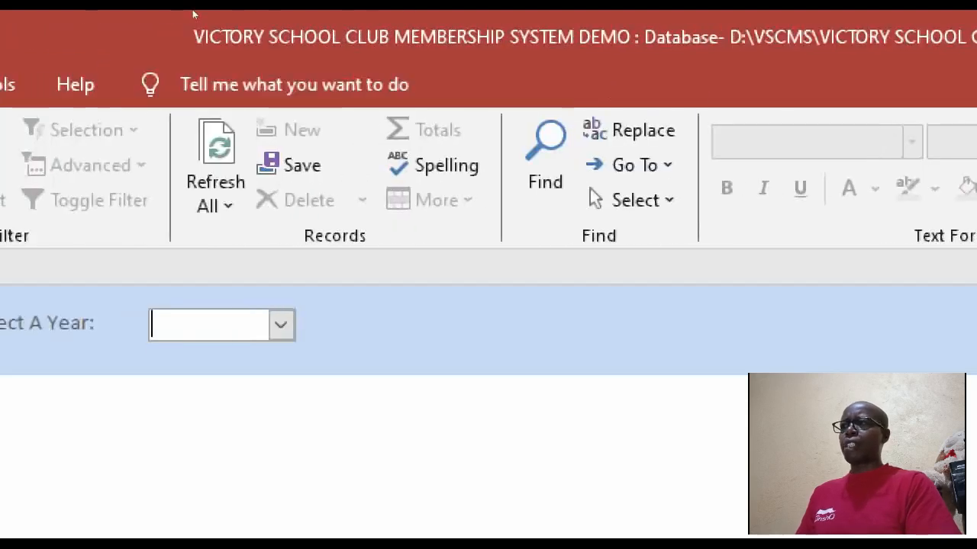
pyautogui.rightClick(538, 330)
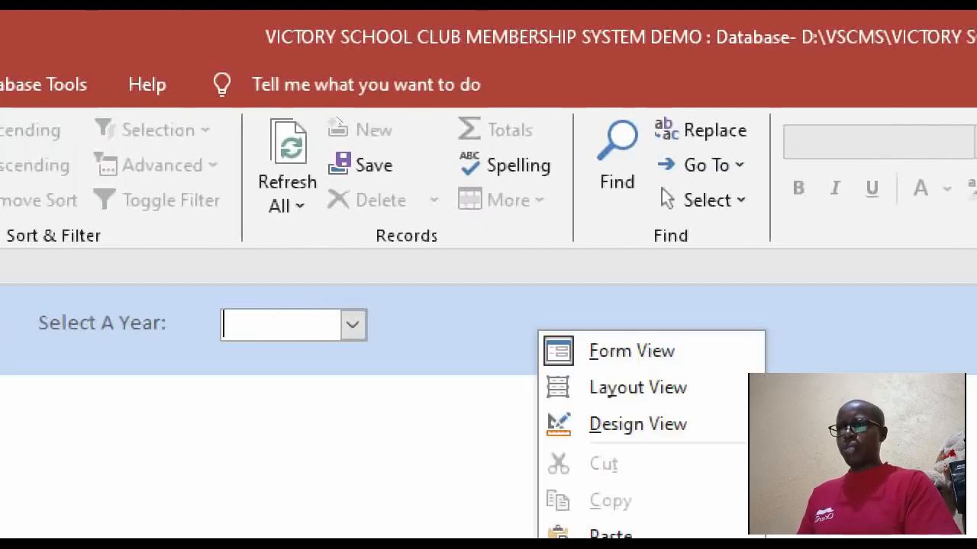
pyautogui.click(632, 423)
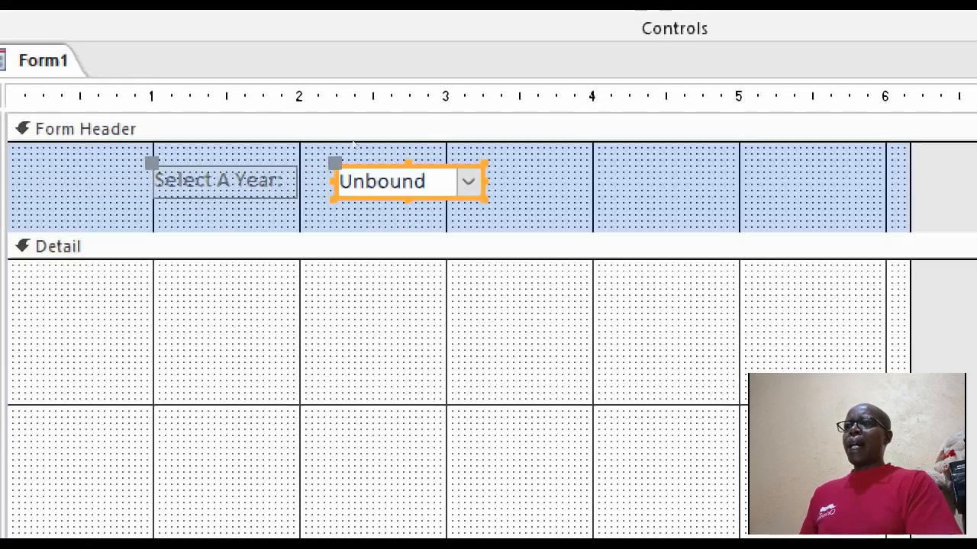
# Recheck the form in Form View, expand the combo box's list of years, and return to Design View
pyautogui.click(353, 143)
pyautogui.press('Tab')
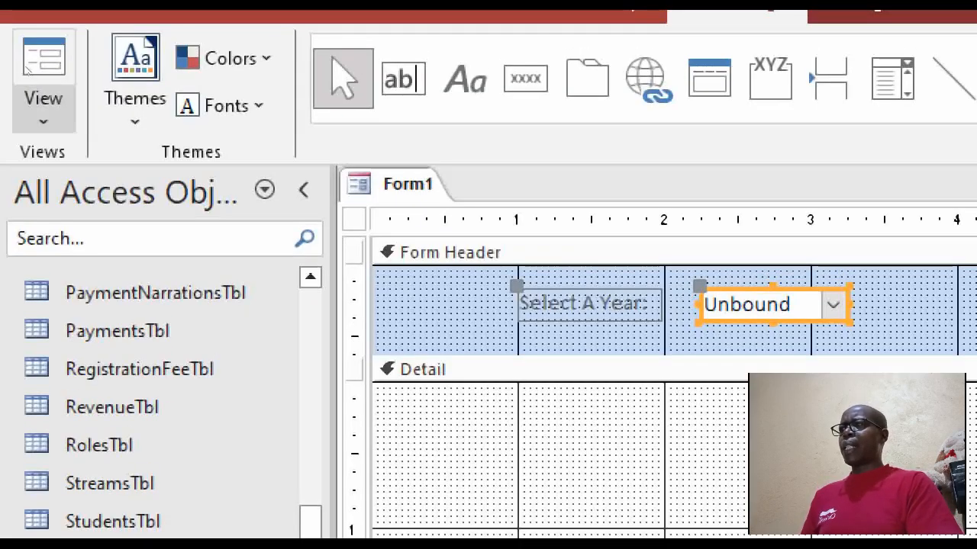
pyautogui.click(27, 71)
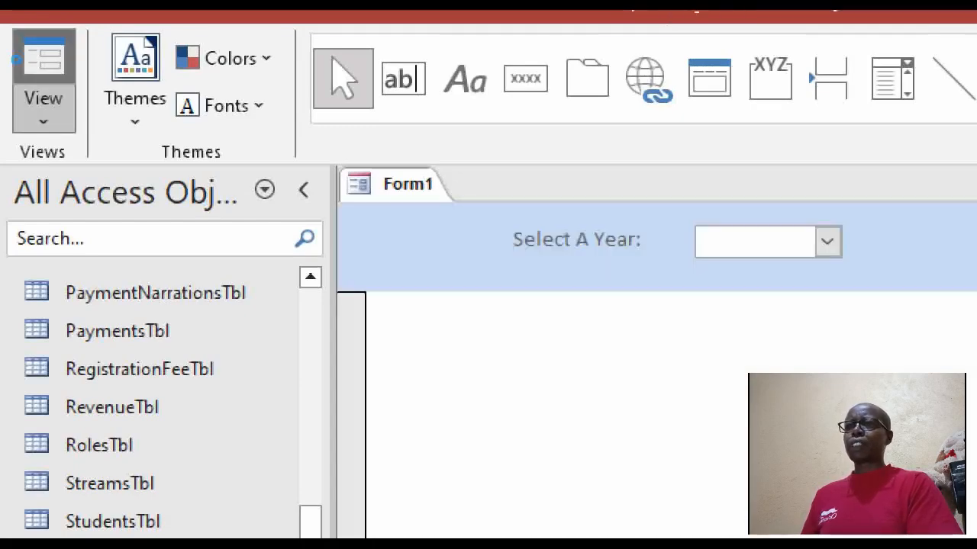
pyautogui.click(600, 242)
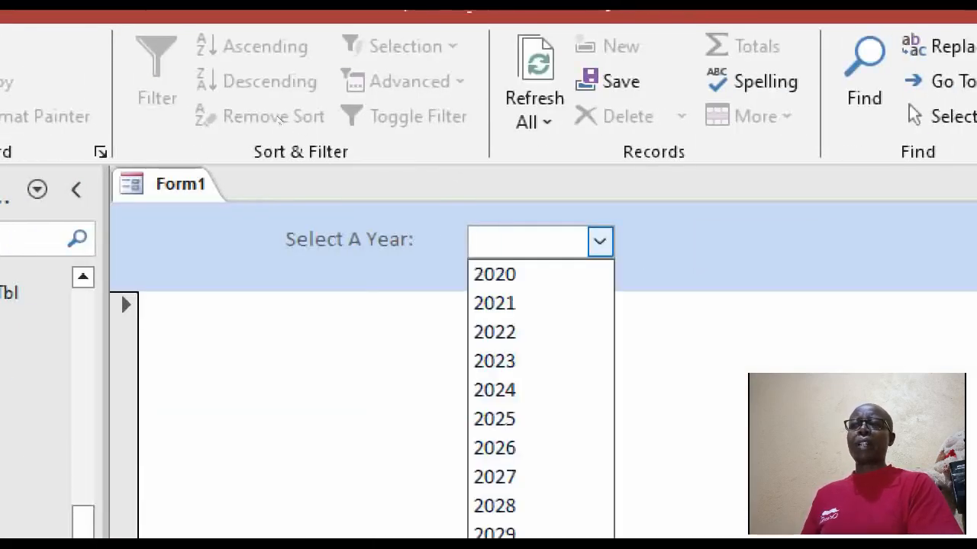
pyautogui.click(280, 119)
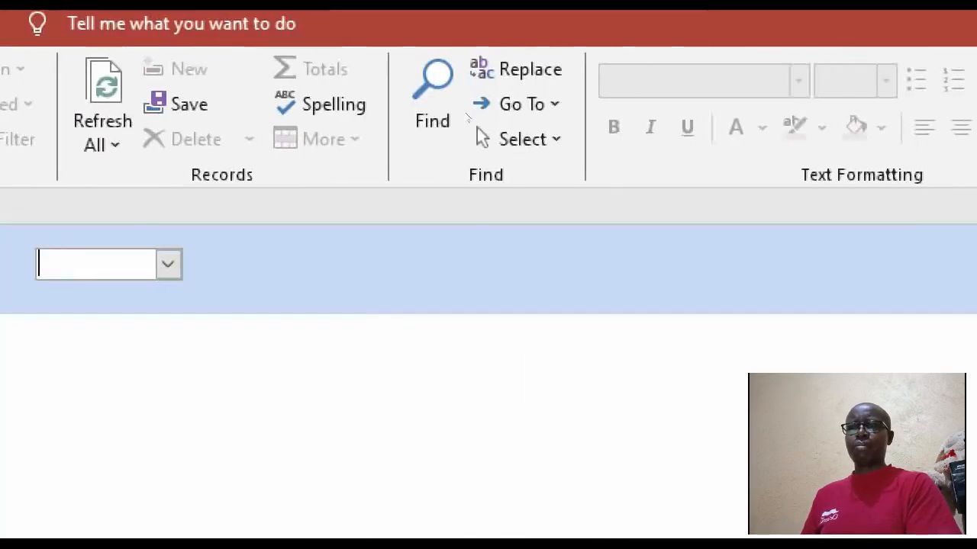
pyautogui.rightClick(738, 258)
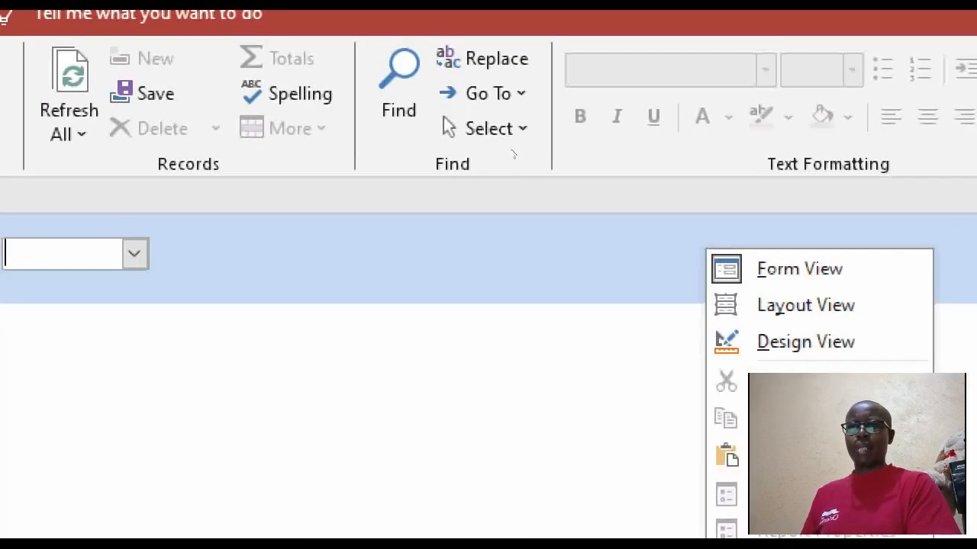
pyautogui.click(805, 342)
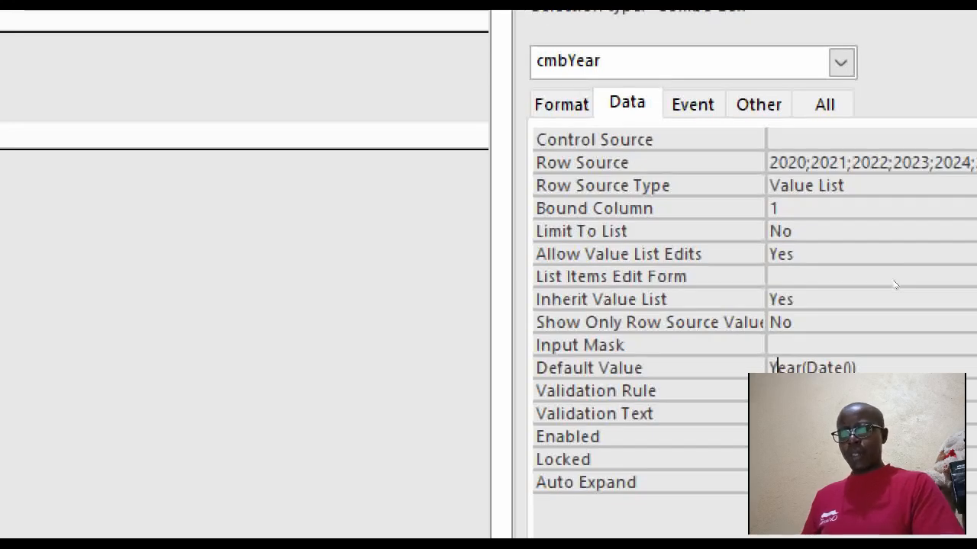
# Change cmbYear's default value to =Year(Date()), and check the form in Form View before returning to Design View
pyautogui.write('=')
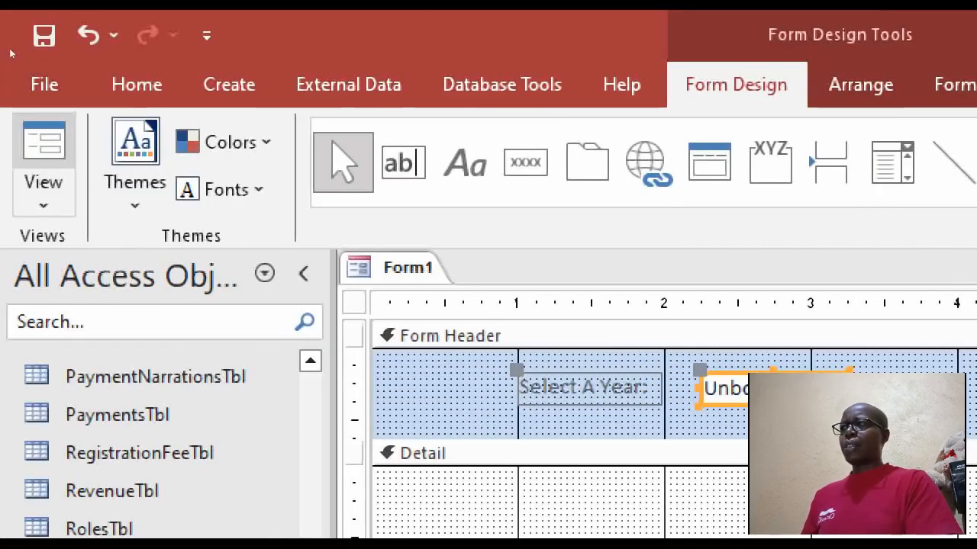
pyautogui.click(47, 142)
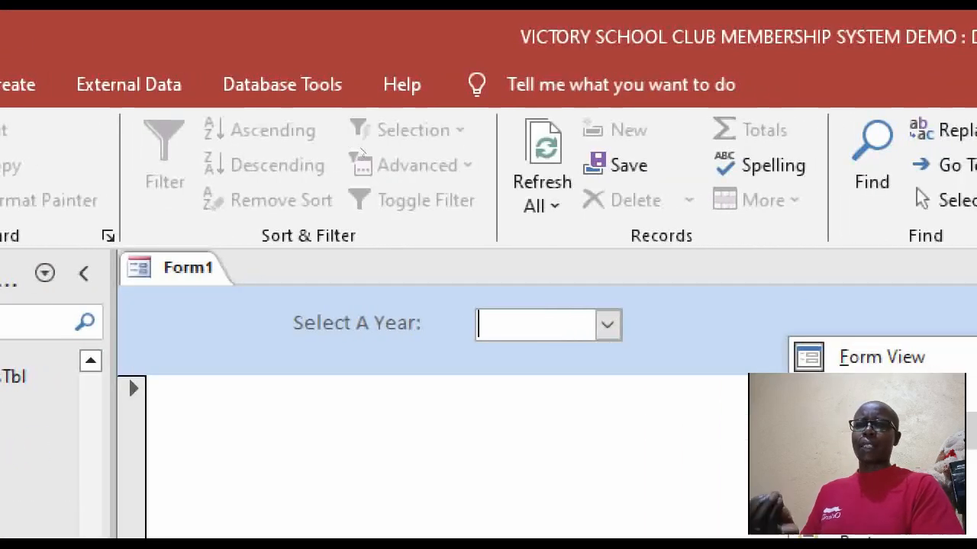
pyautogui.click(881, 425)
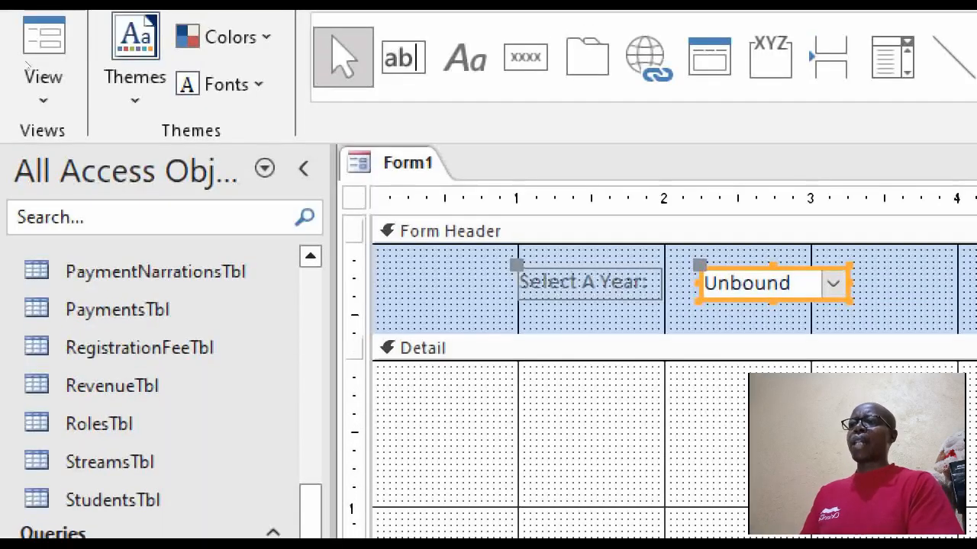
# Reduce the form header's height and add RevenueByYearQry to the Detail section as a subform named RevenueByYearsubform
pyautogui.click(569, 437)
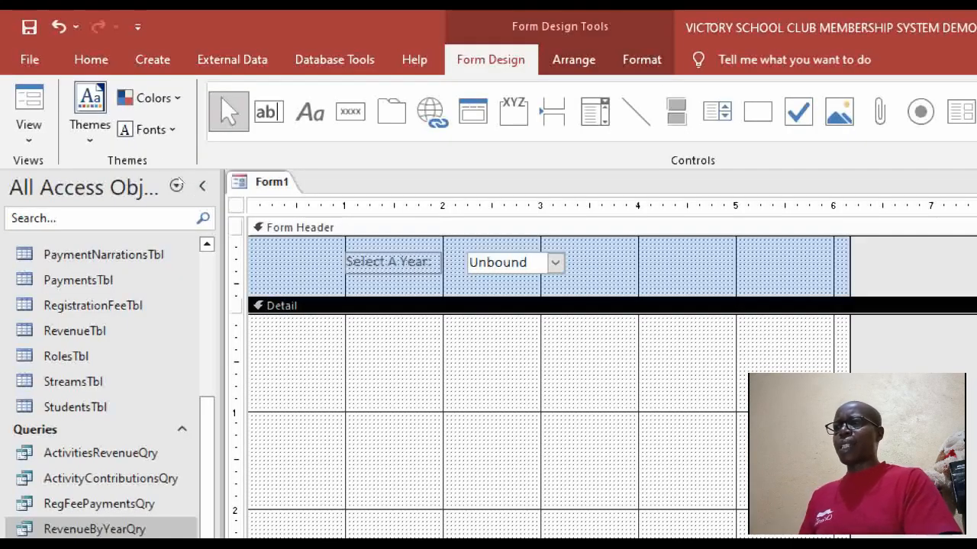
pyautogui.moveTo(152, 154); pyautogui.dragTo(152, 145)
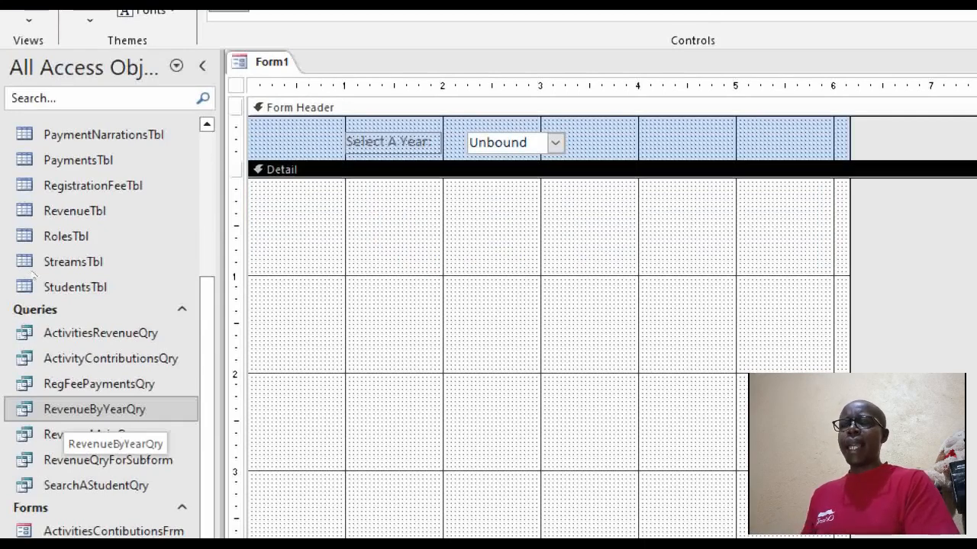
pyautogui.moveTo(64, 412); pyautogui.dragTo(265, 196)
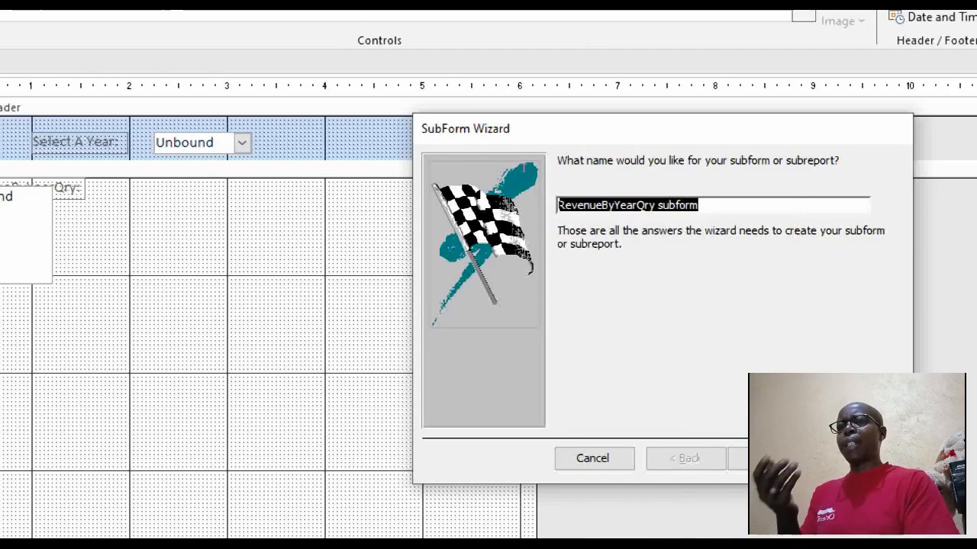
pyautogui.press('End')
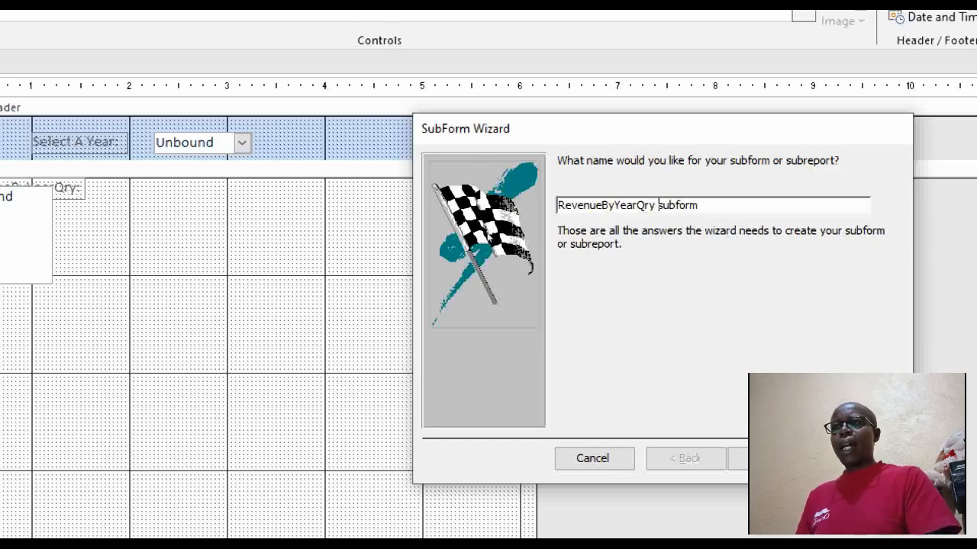
pyautogui.press('BackSpace')
pyautogui.press('BackSpace')
pyautogui.press('BackSpace')
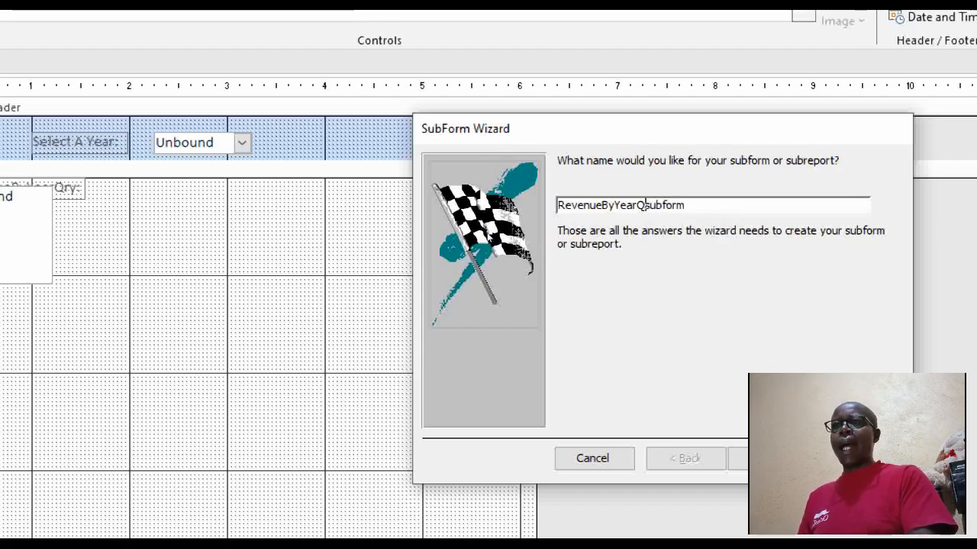
pyautogui.press('BackSpace')
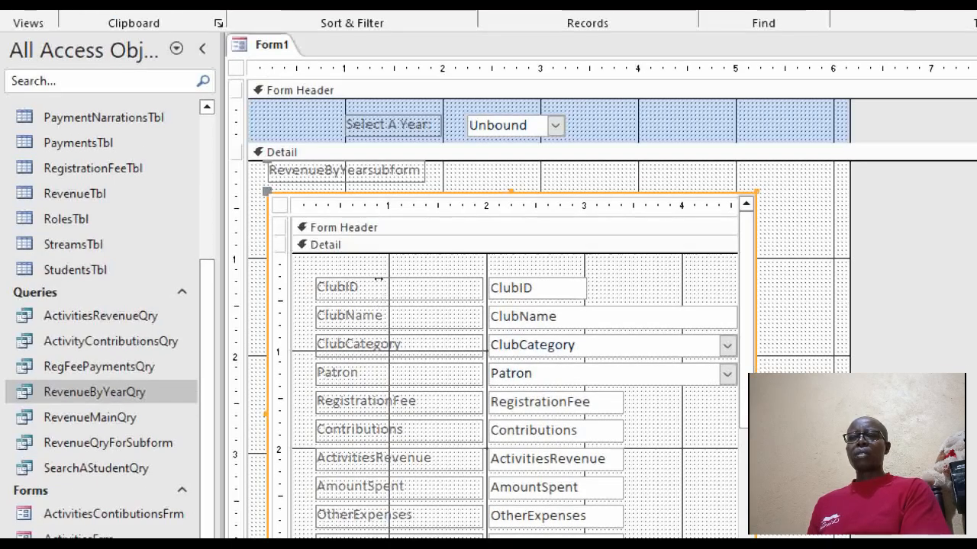
# Widen the subform well beyond the form's original width and display the form in Form View
pyautogui.moveTo(379, 281); pyautogui.dragTo(786, 191)
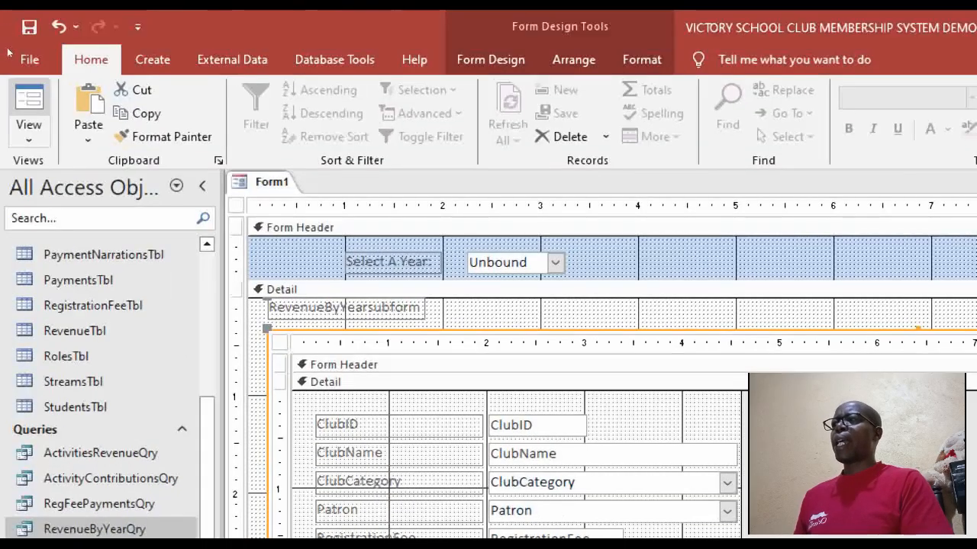
pyautogui.click(16, 58)
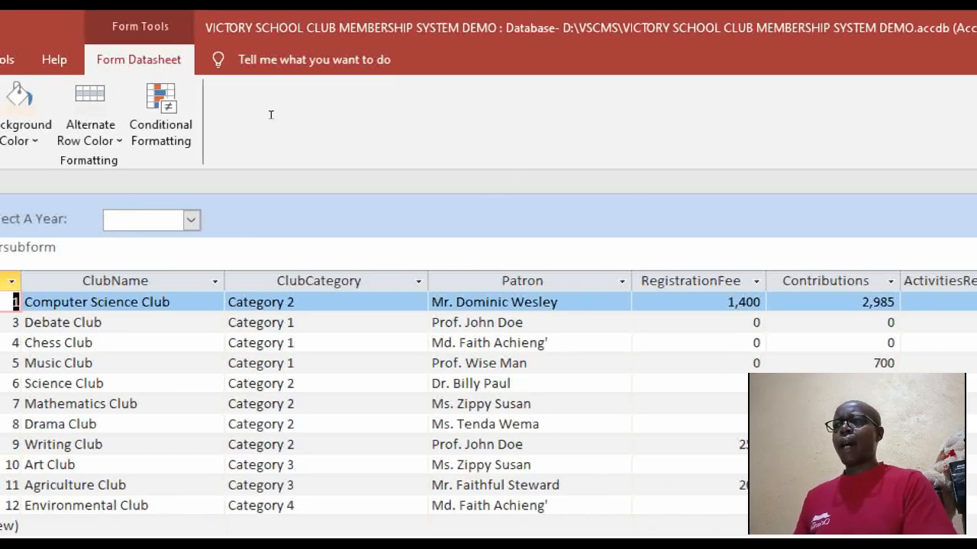
# Test the year combo box against the subform by selecting years such as 2021 and 2020, and return to Design View
pyautogui.click(198, 220)
pyautogui.press('Down')
pyautogui.press('Down')
pyautogui.press('Down')
pyautogui.press('Down')
pyautogui.press('Down')
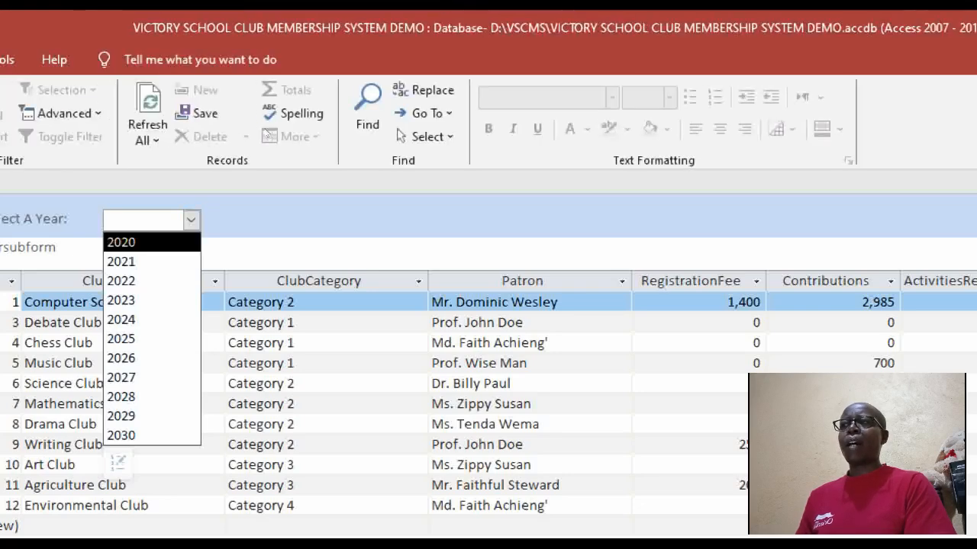
pyautogui.press('Return')
pyautogui.hotkey('alt', 'Down')
pyautogui.press('Up')
pyautogui.press('Up')
pyautogui.press('Up')
pyautogui.press('Return')
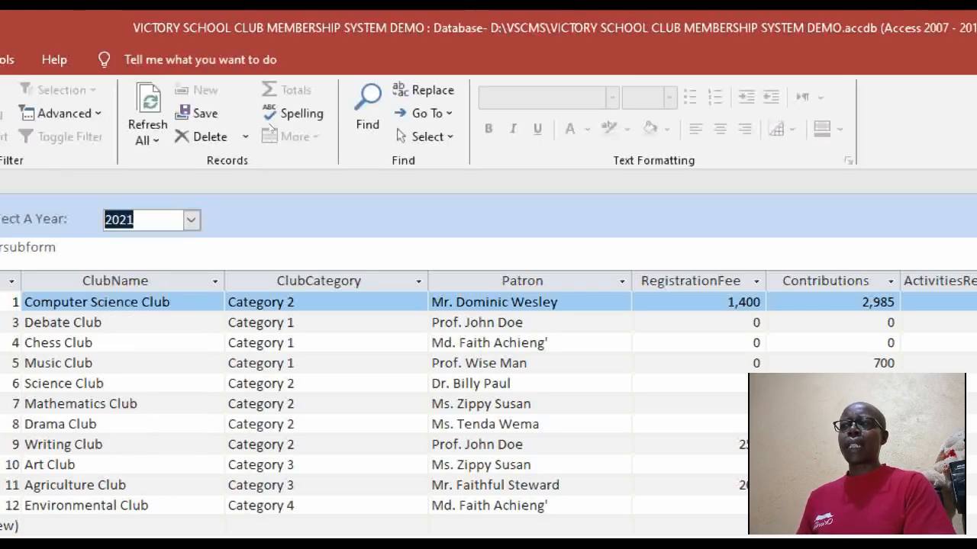
pyautogui.hotkey('alt', 'Down')
pyautogui.press('Up')
pyautogui.press('Return')
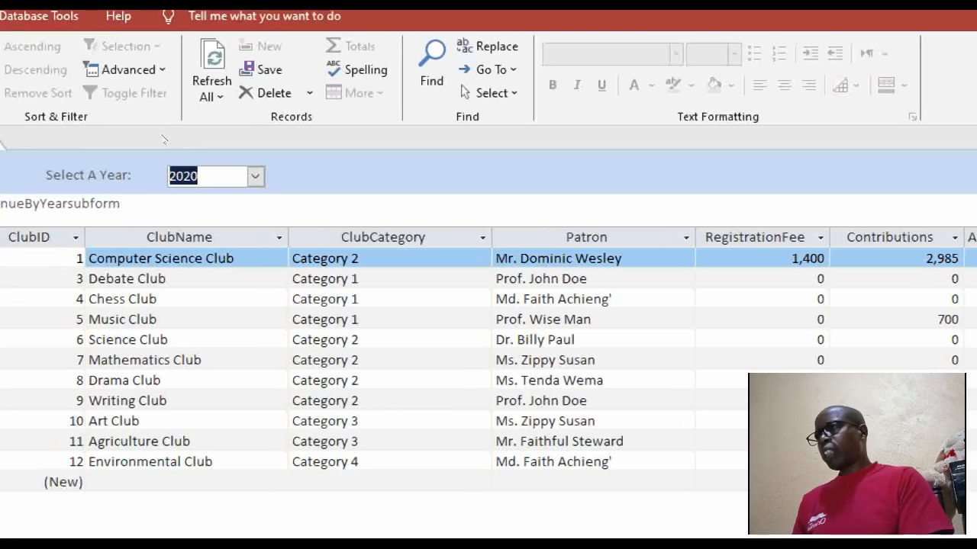
pyautogui.rightClick(381, 185)
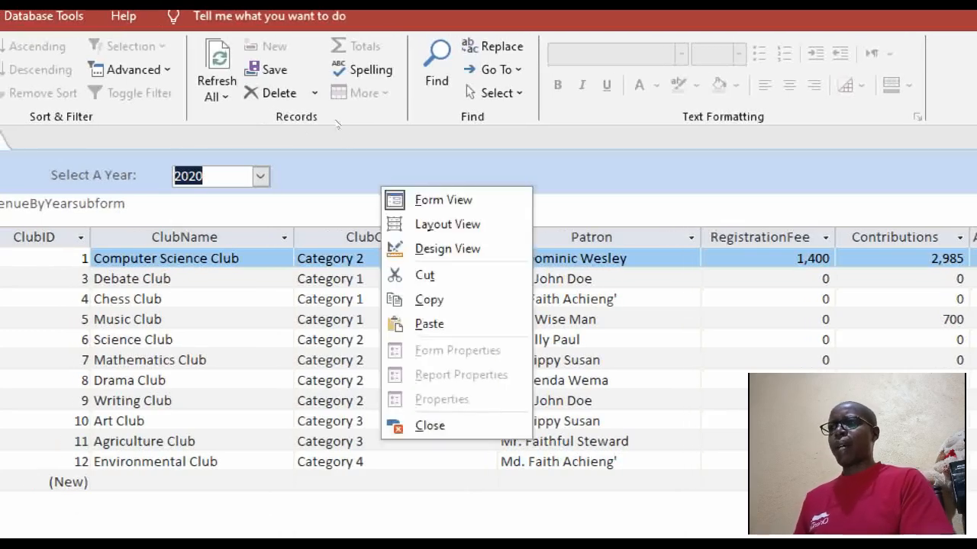
pyautogui.press('Return')
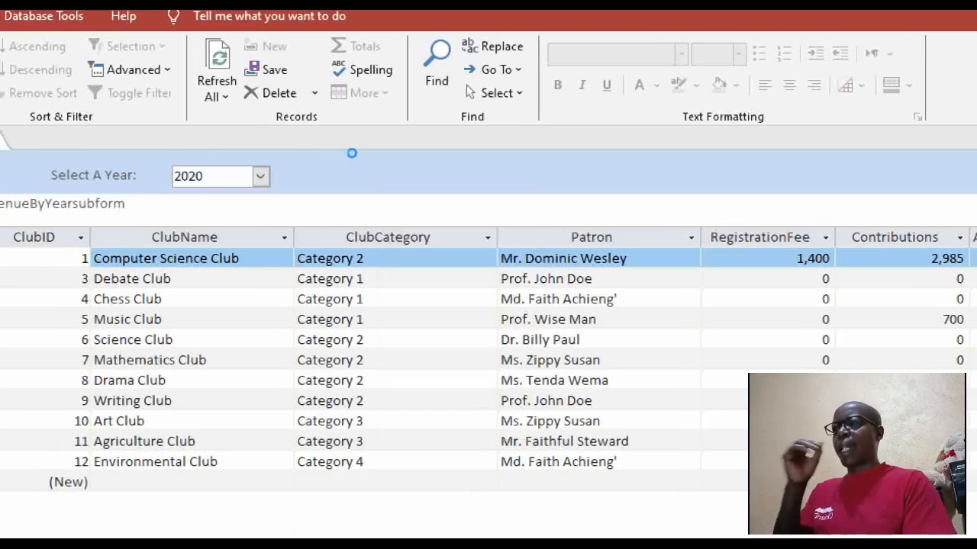
# Assign an event procedure to cmbYear's On Click event and open its code
pyautogui.click(246, 219)
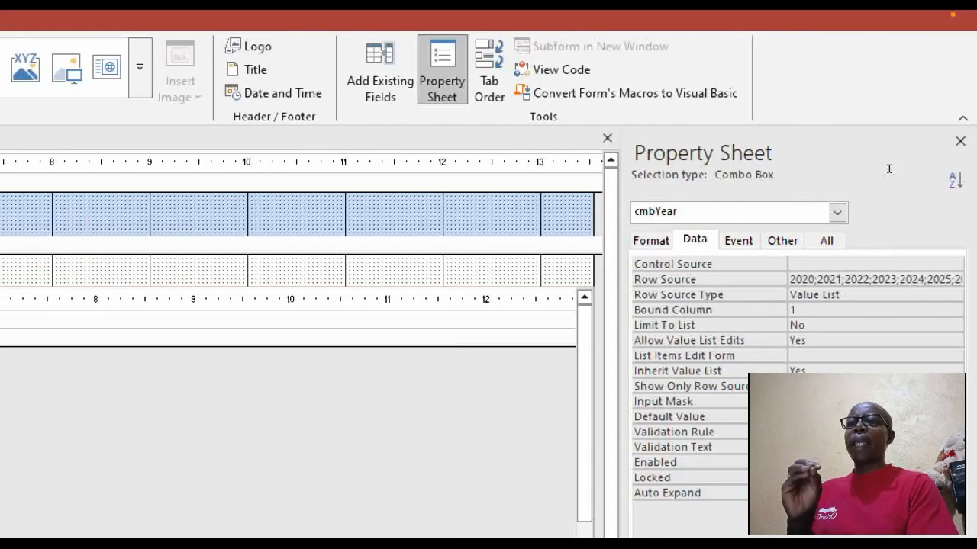
pyautogui.click(738, 240)
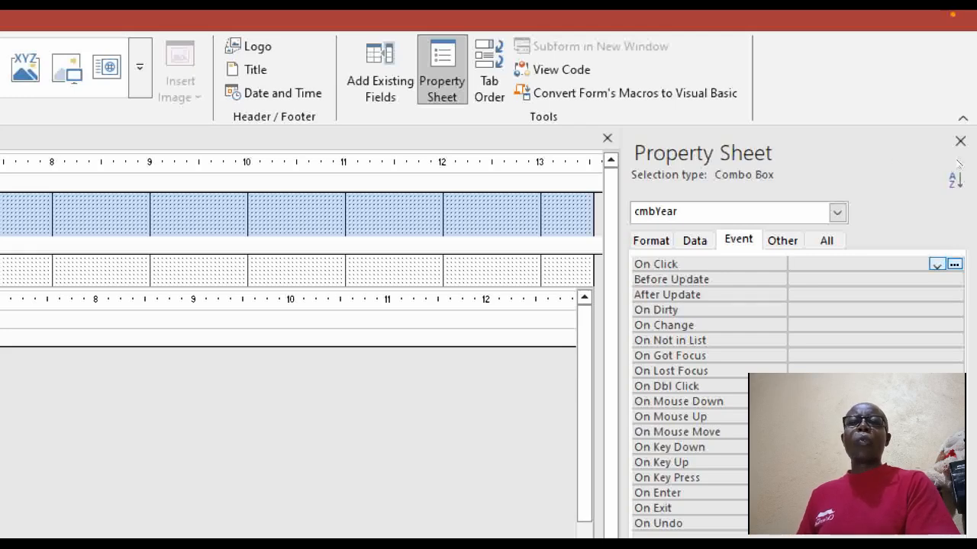
pyautogui.click(937, 265)
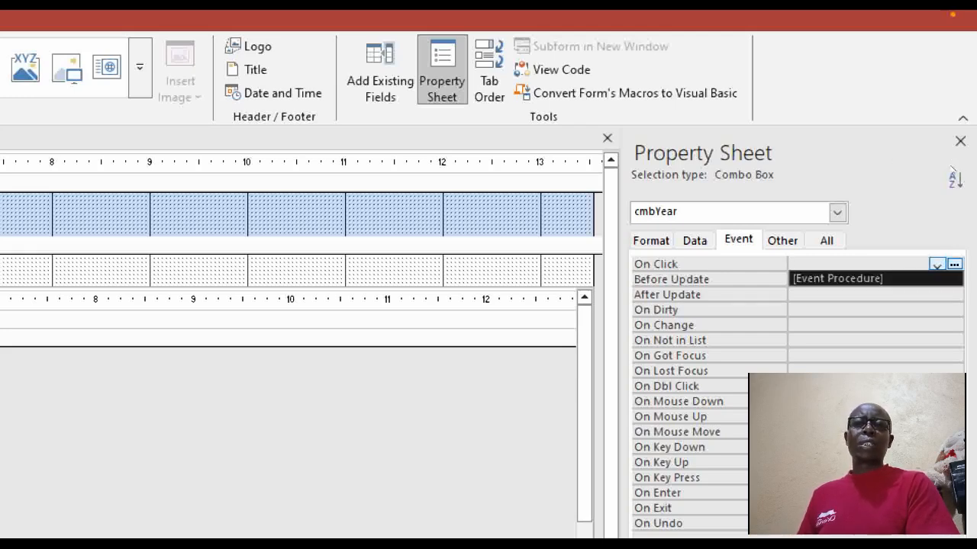
pyautogui.click(929, 280)
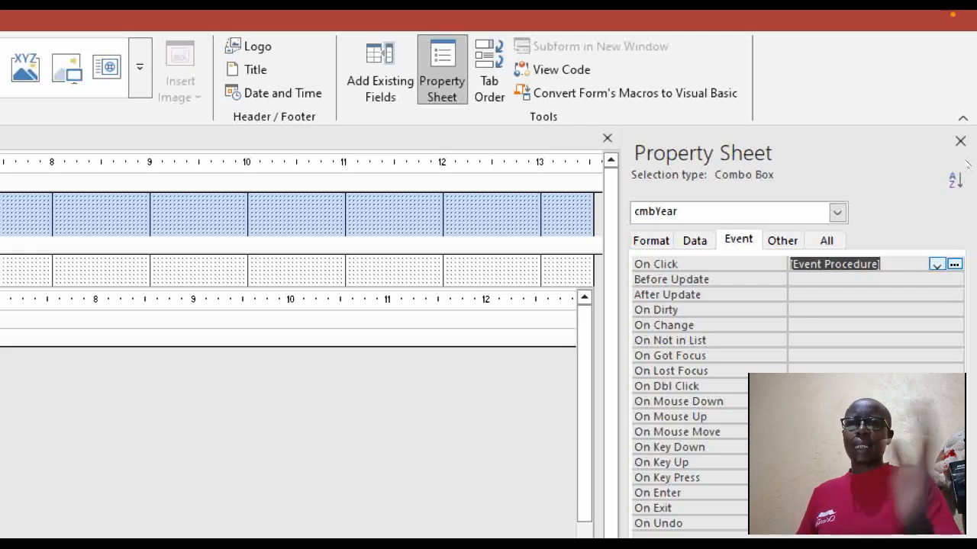
pyautogui.click(955, 264)
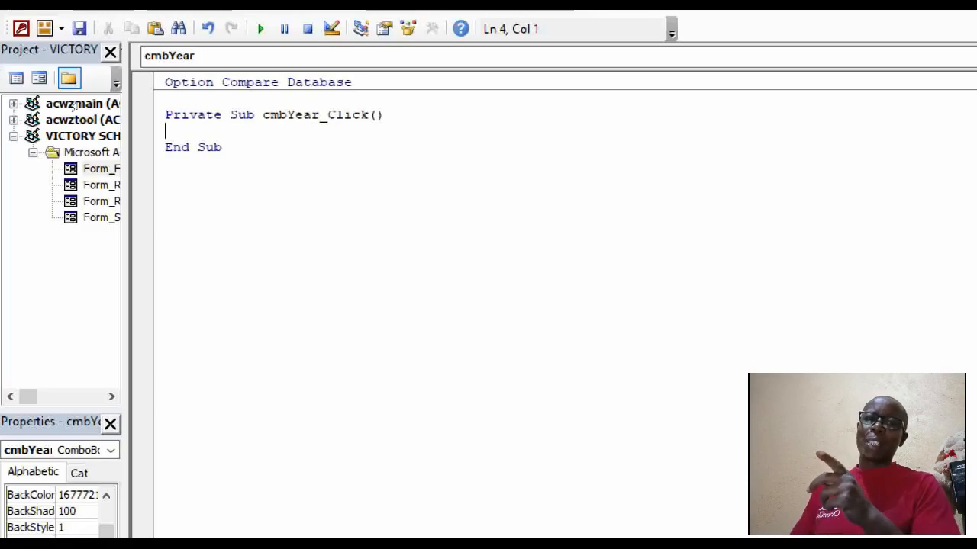
# Add Me.RevenueByYearSubform.Requery to the cmbYear_Click procedure and close the code editor
pyautogui.write('me')
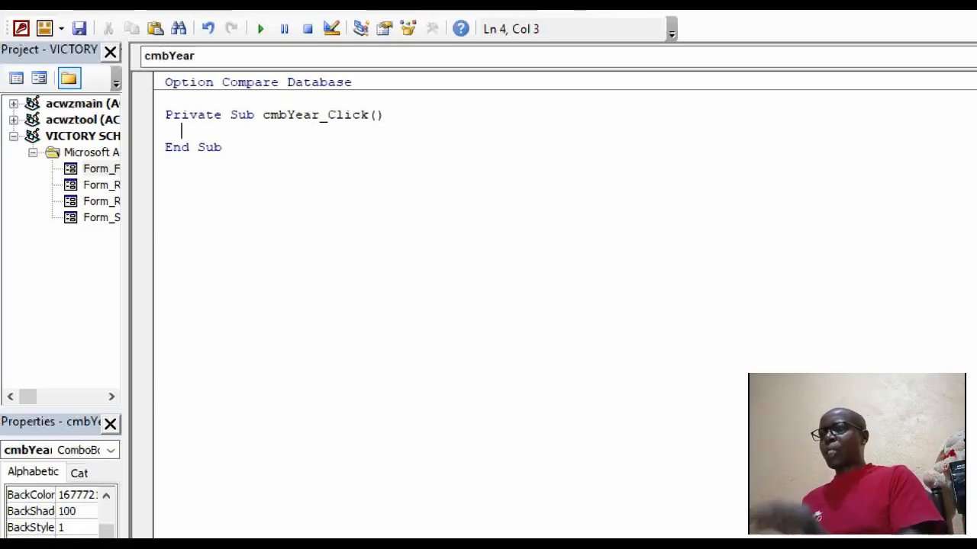
pyautogui.write('.re')
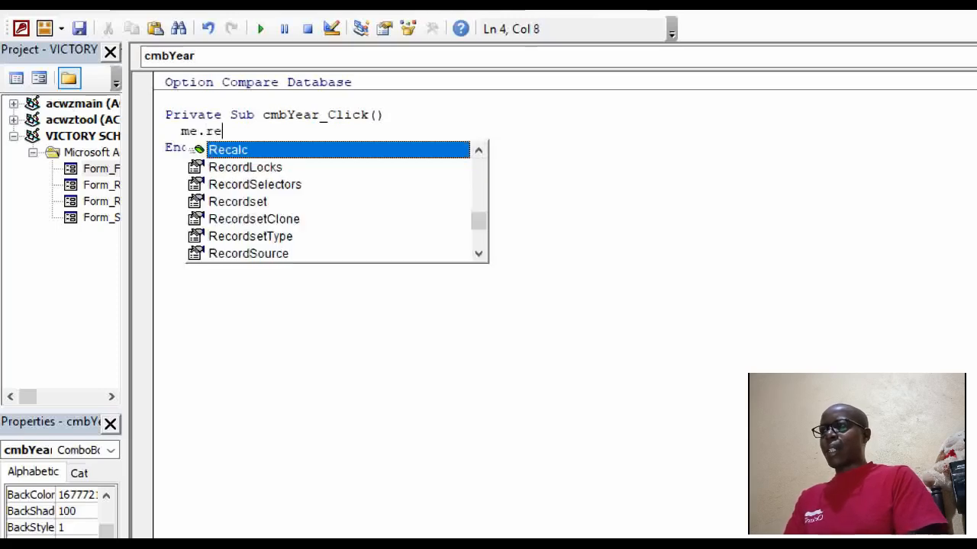
pyautogui.write('c')
pyautogui.press('BackSpace')
pyautogui.write('ve')
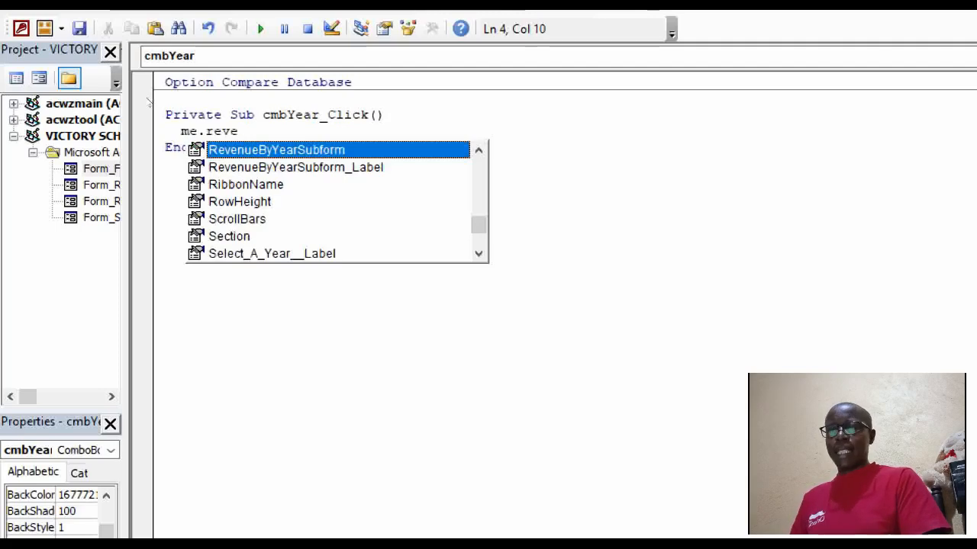
pyautogui.write('.re')
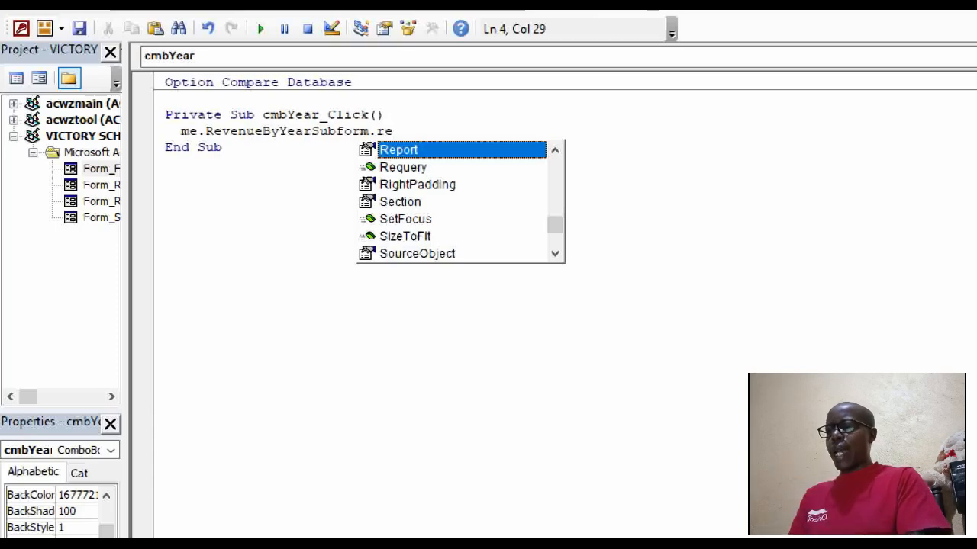
pyautogui.write('quer')
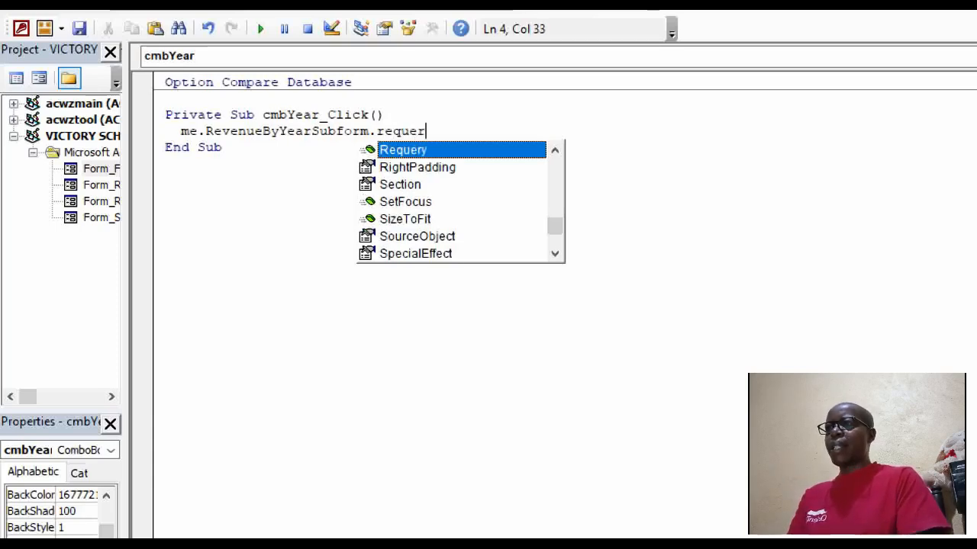
pyautogui.write('y')
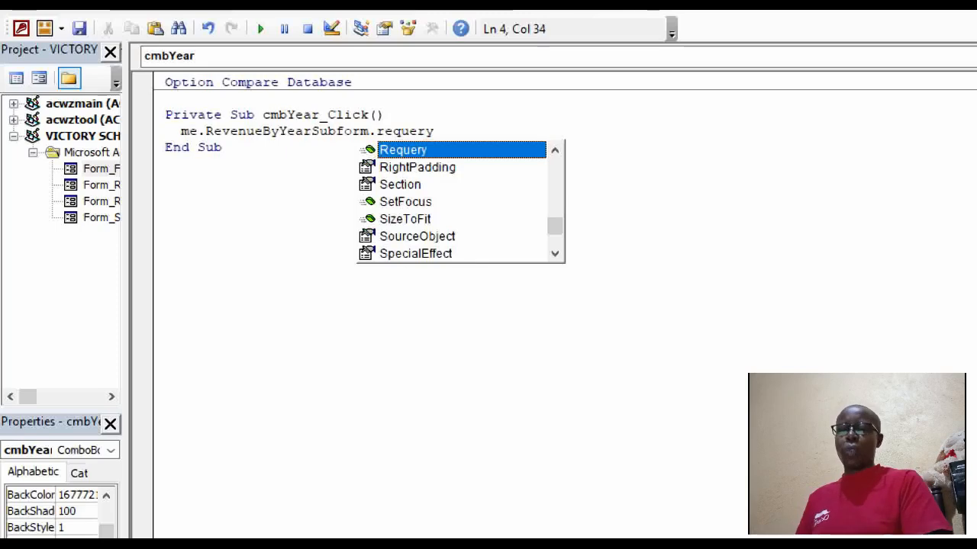
pyautogui.click(136, 129)
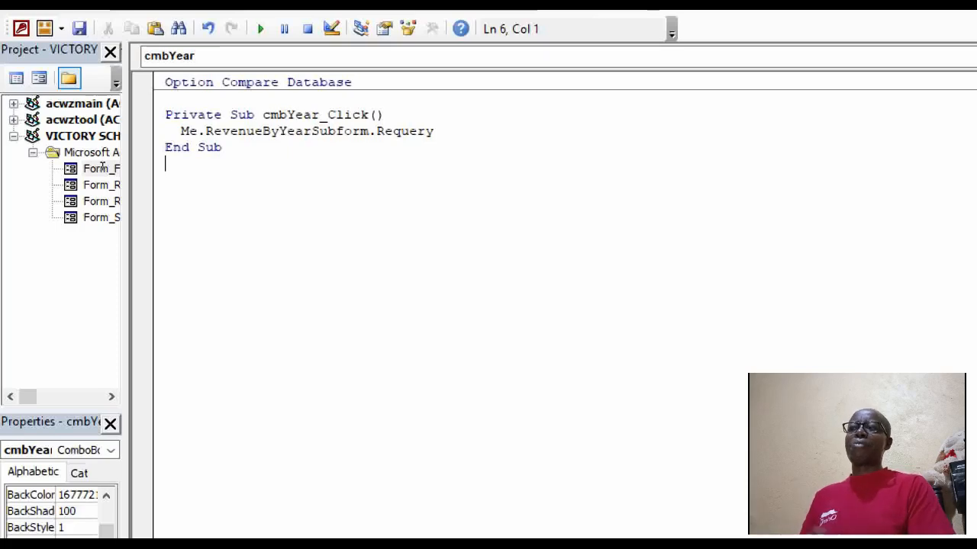
pyautogui.click(81, 89)
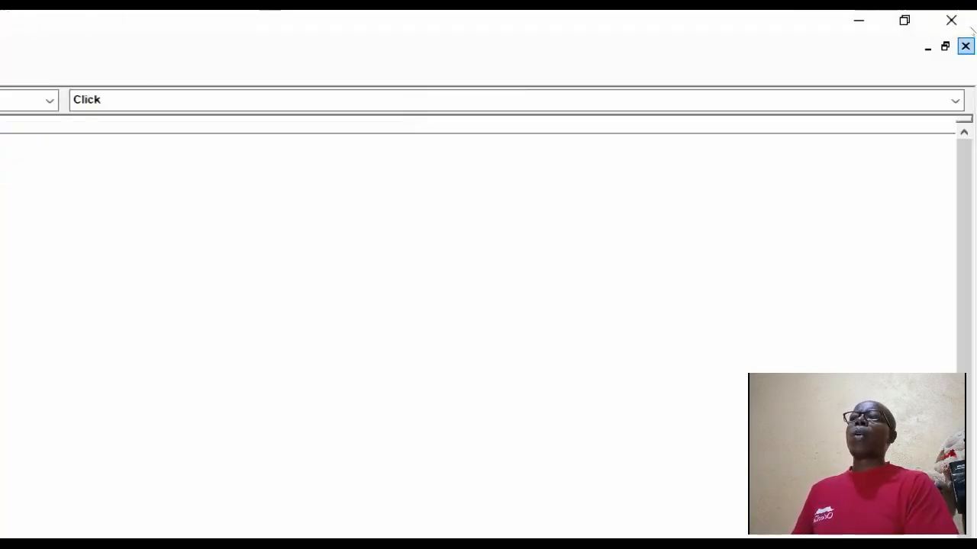
pyautogui.click(966, 20)
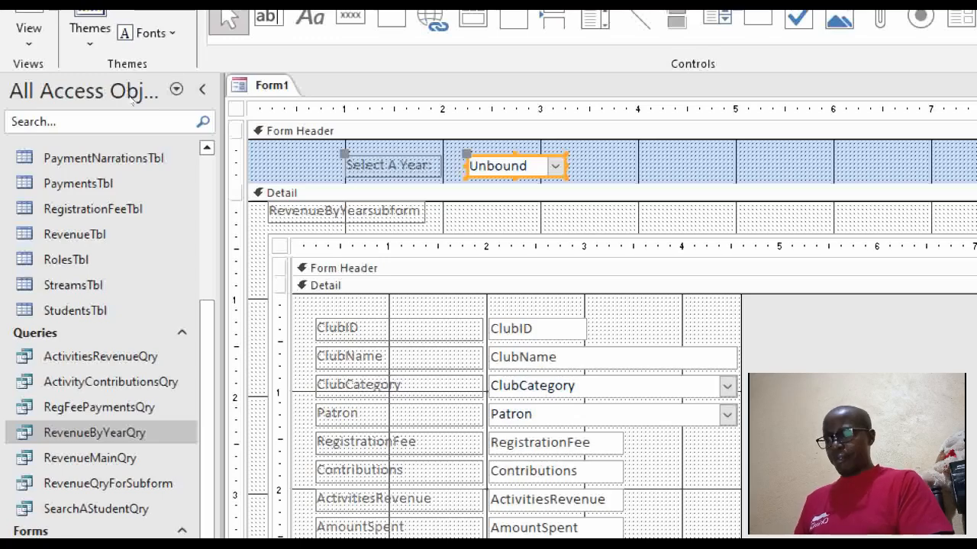
# Save the form as RevenueByYearForm and close it
pyautogui.rightClick(262, 87)
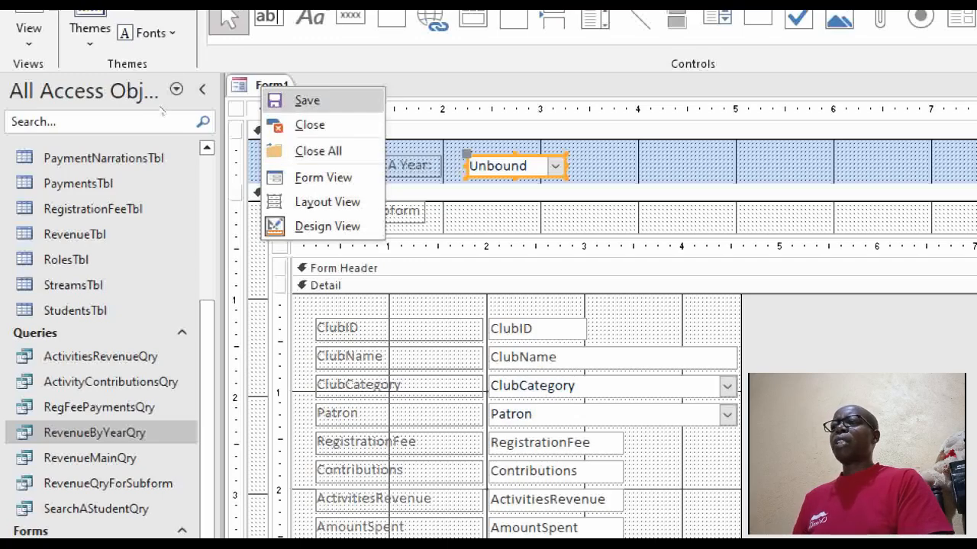
pyautogui.click(313, 101)
pyautogui.write('Revenue')
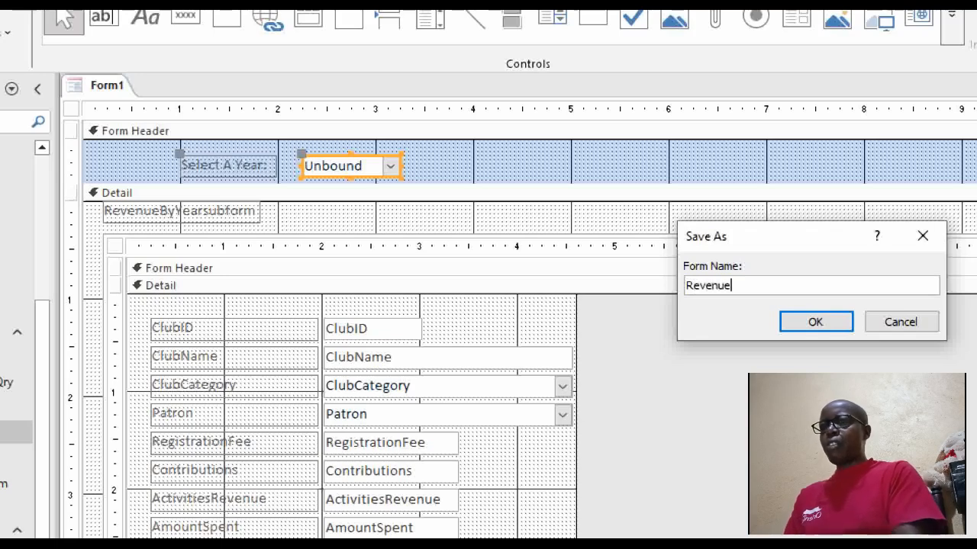
pyautogui.write('By')
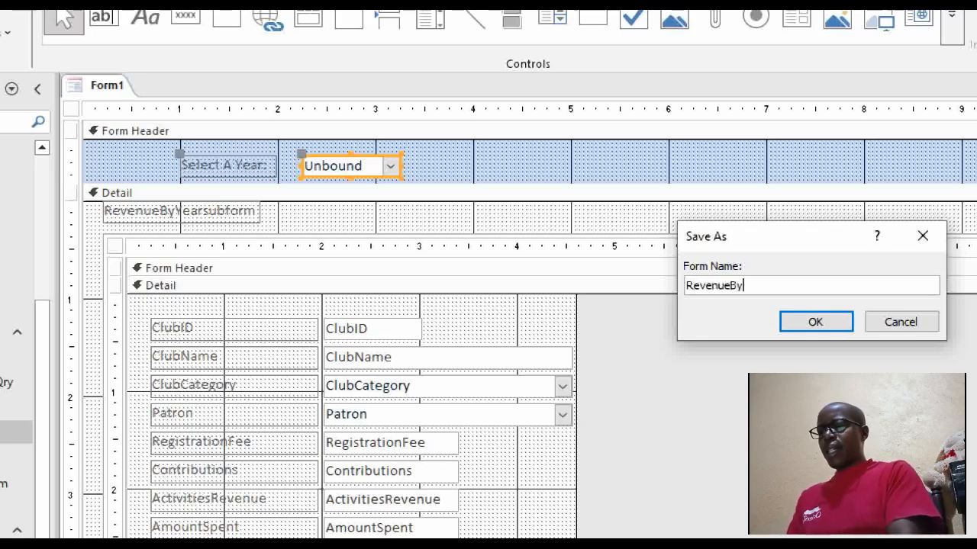
pyautogui.write('YearSub')
pyautogui.press('BackSpace')
pyautogui.press('BackSpace')
pyautogui.press('BackSpace')
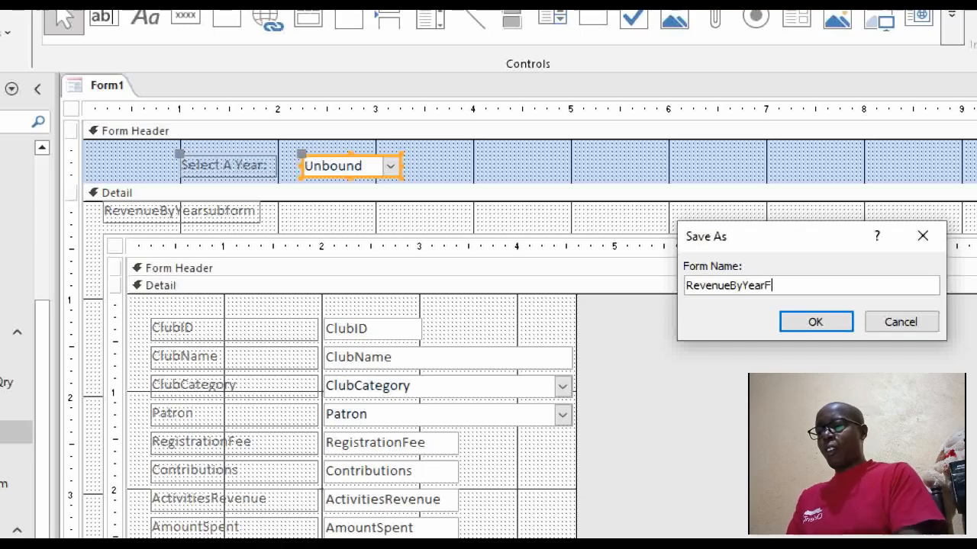
pyautogui.write('Form')
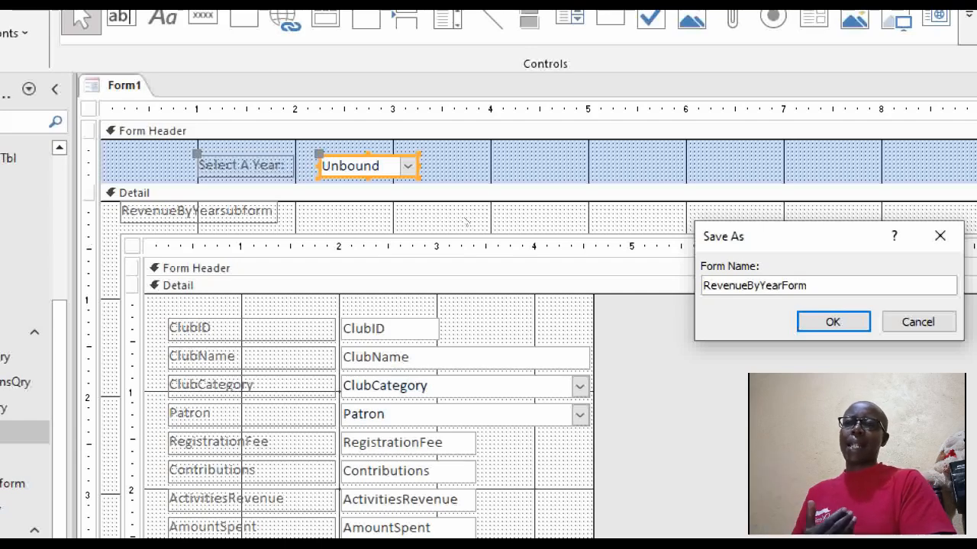
pyautogui.press('Return')
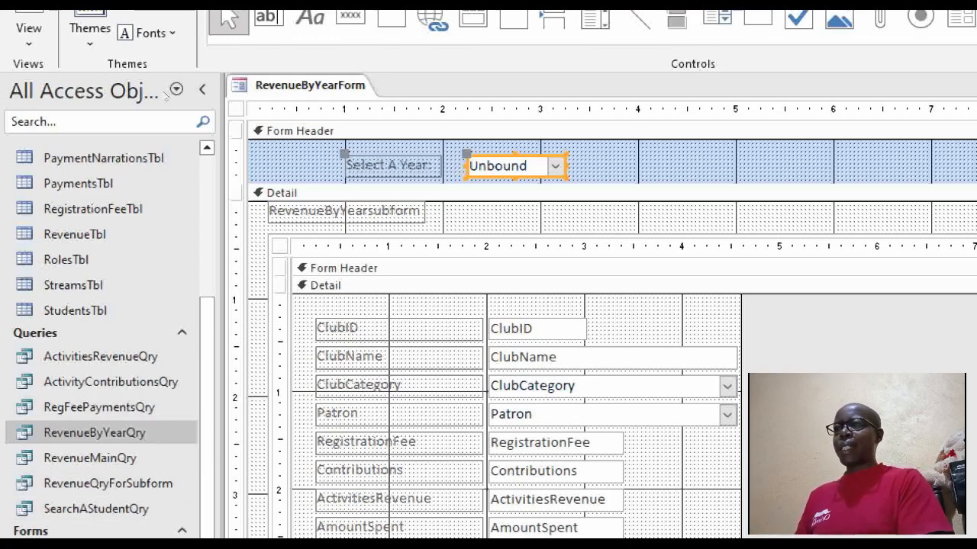
pyautogui.rightClick(329, 80)
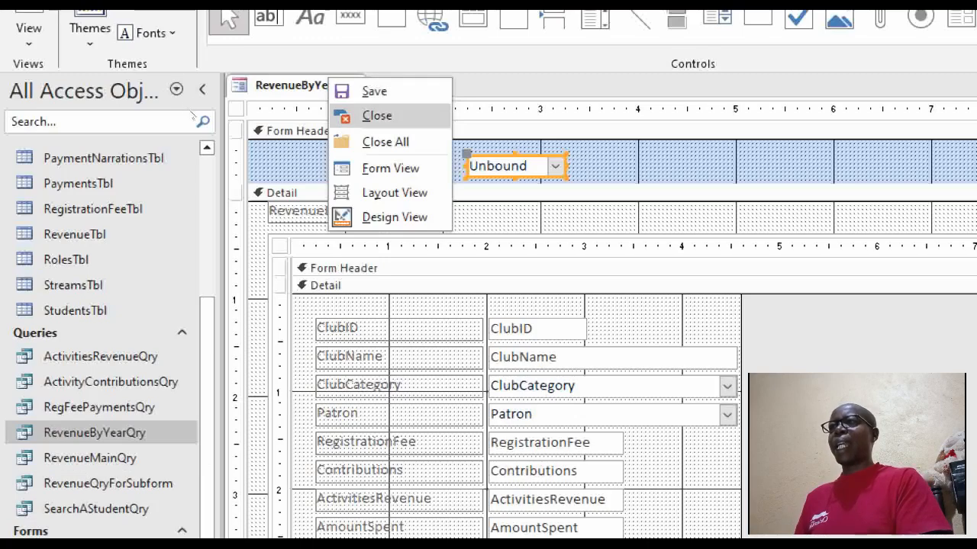
pyautogui.click(370, 115)
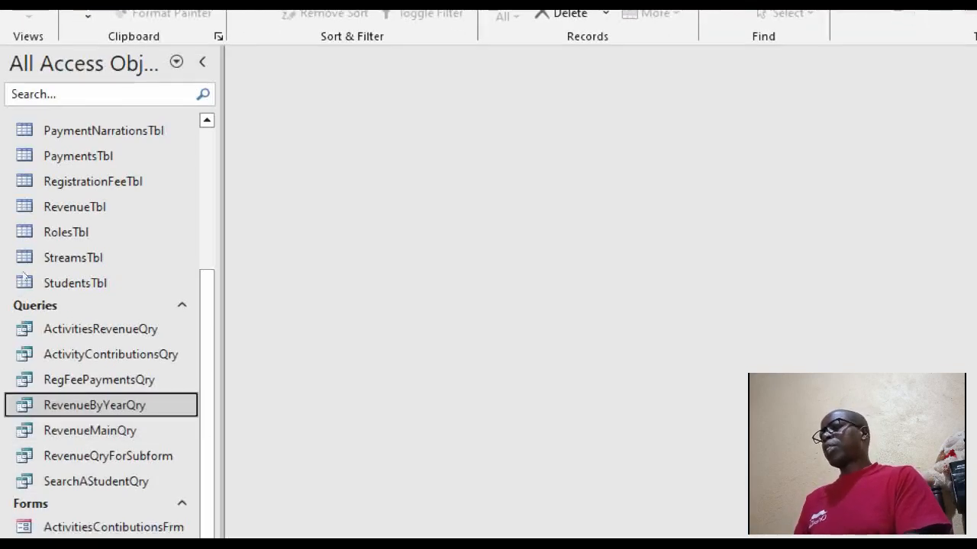
# Open RevenueByYearQry in Design View and review the arguments of the RegistrationFee field's DSum in the Expression Builder
pyautogui.rightClick(45, 404)
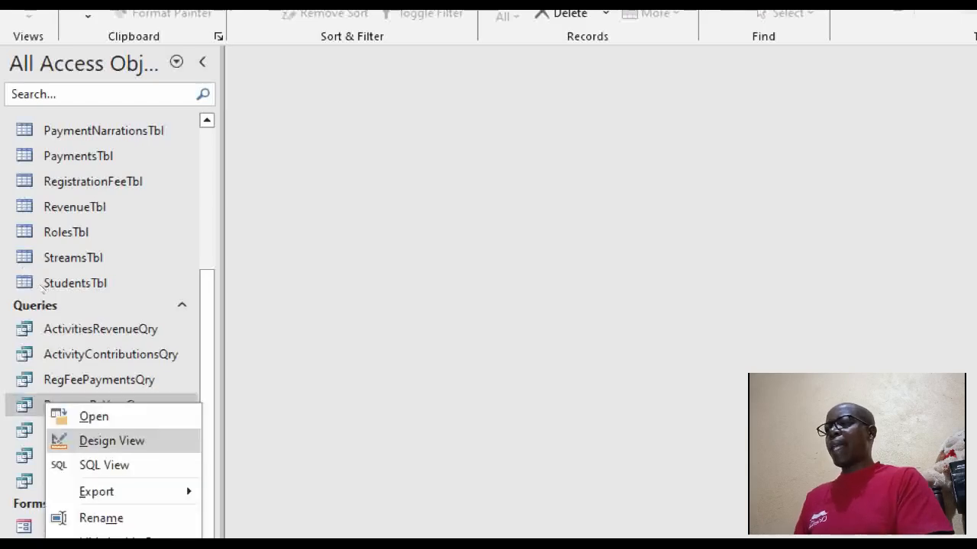
pyautogui.click(111, 440)
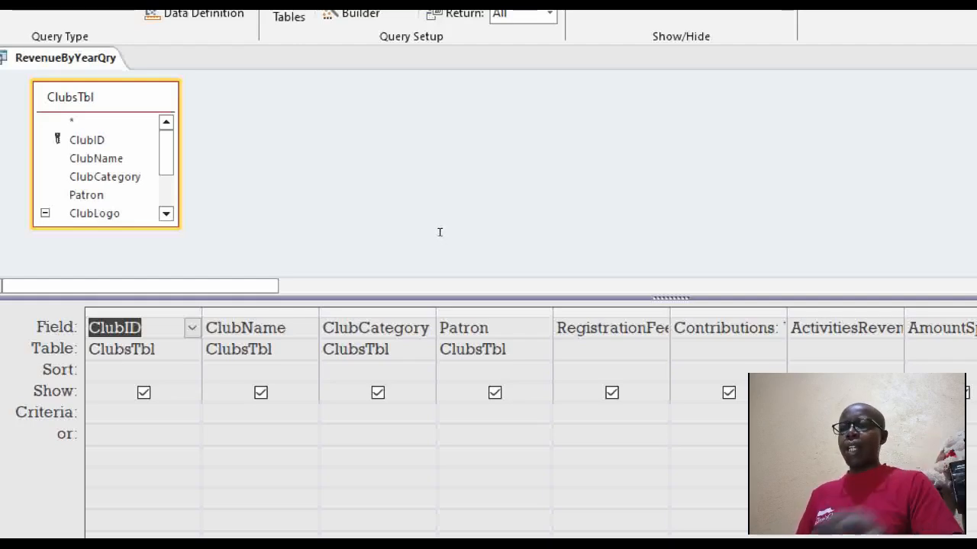
pyautogui.rightClick(639, 331)
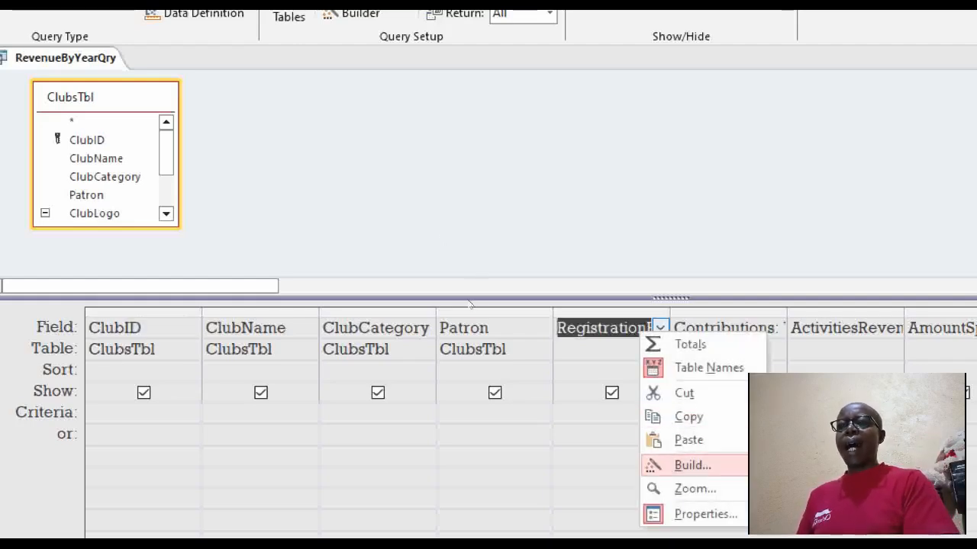
pyautogui.press('Return')
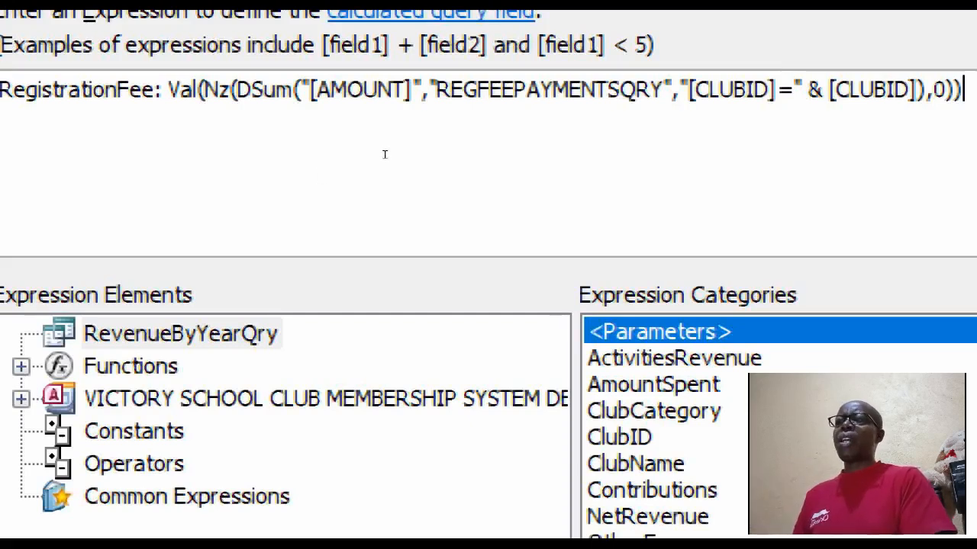
pyautogui.doubleClick(384, 154)
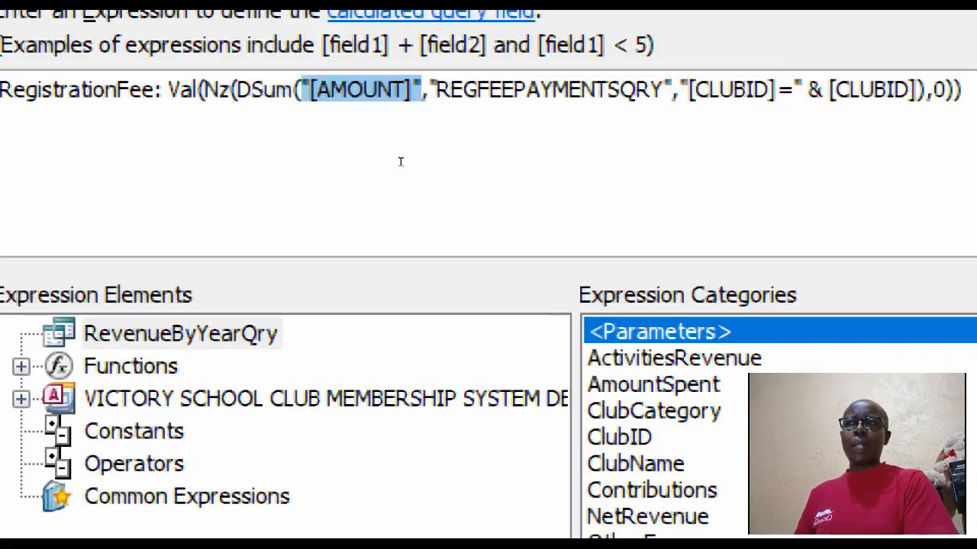
pyautogui.doubleClick(432, 160)
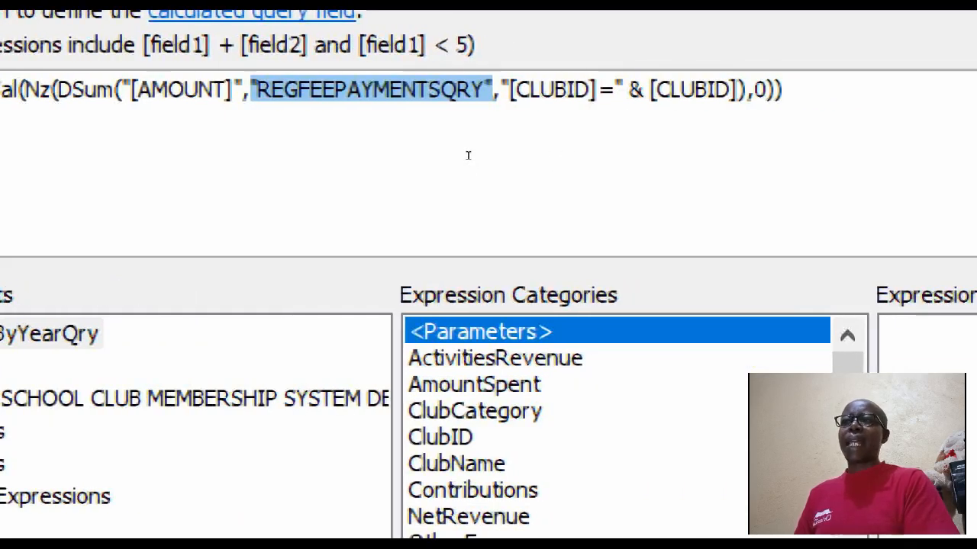
pyautogui.moveTo(468, 156); pyautogui.dragTo(528, 156)
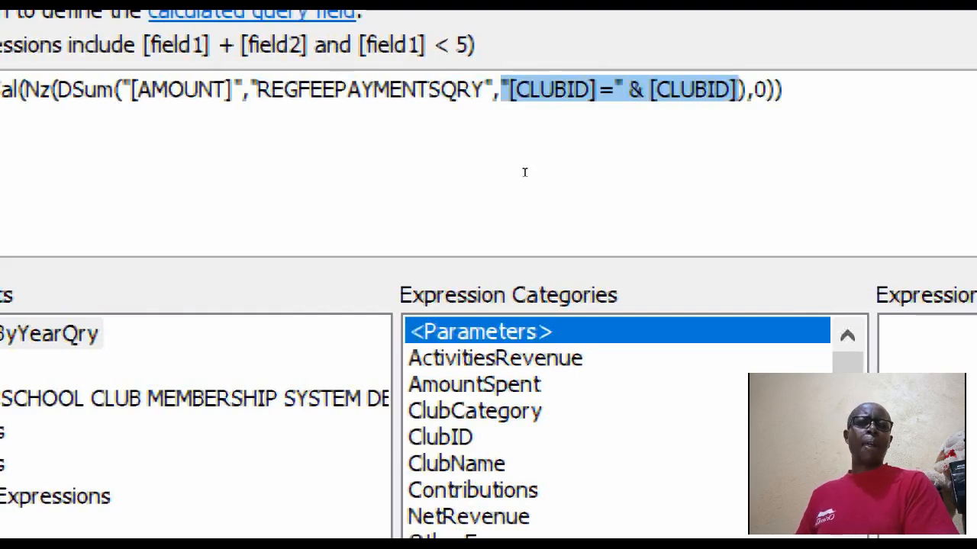
# Extend the criteria of the RegistrationFee DSum after [CLUBID] with & " AND
pyautogui.click(528, 156)
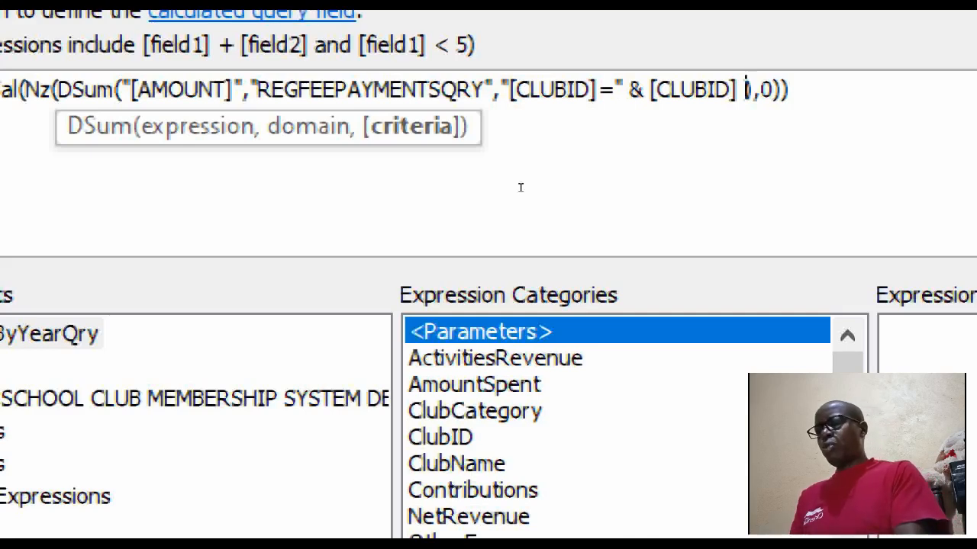
pyautogui.write('&')
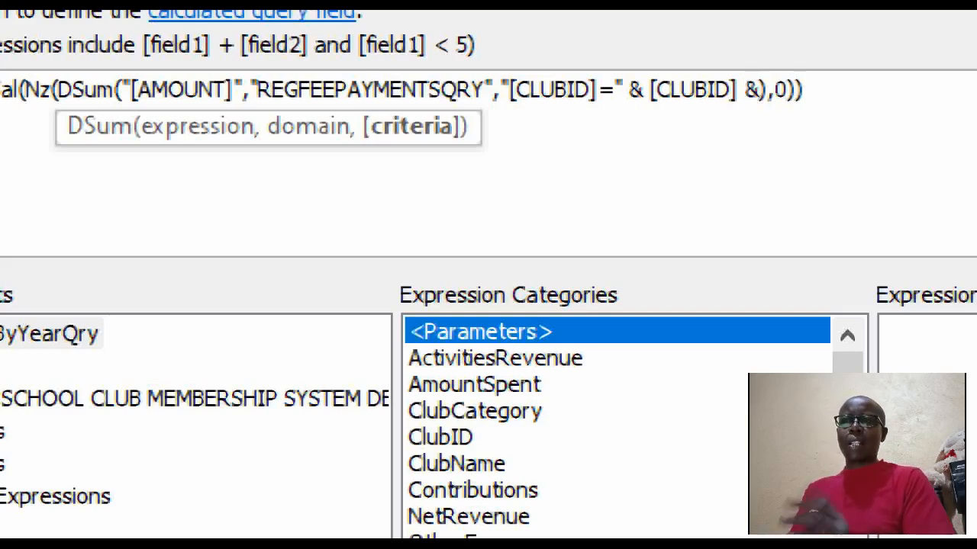
pyautogui.write(' " ')
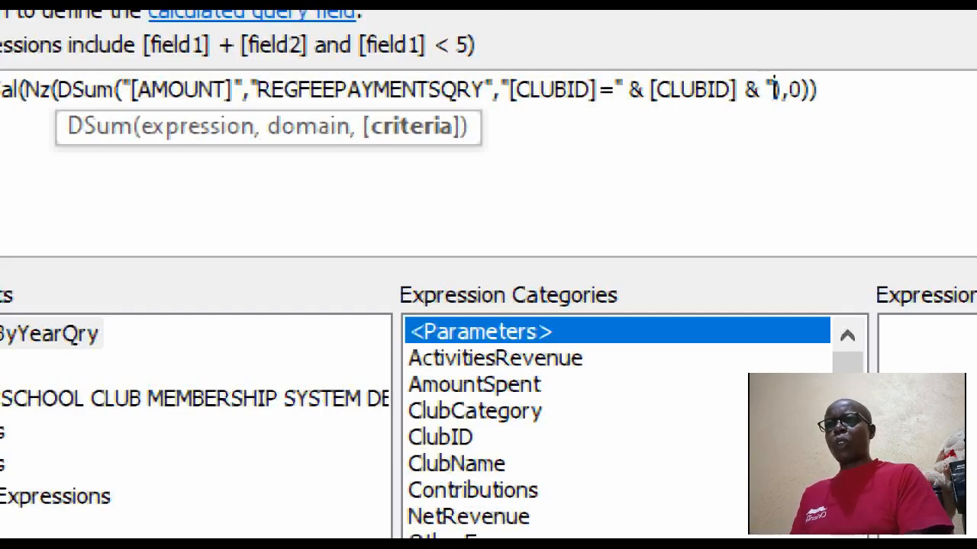
pyautogui.write('AND')
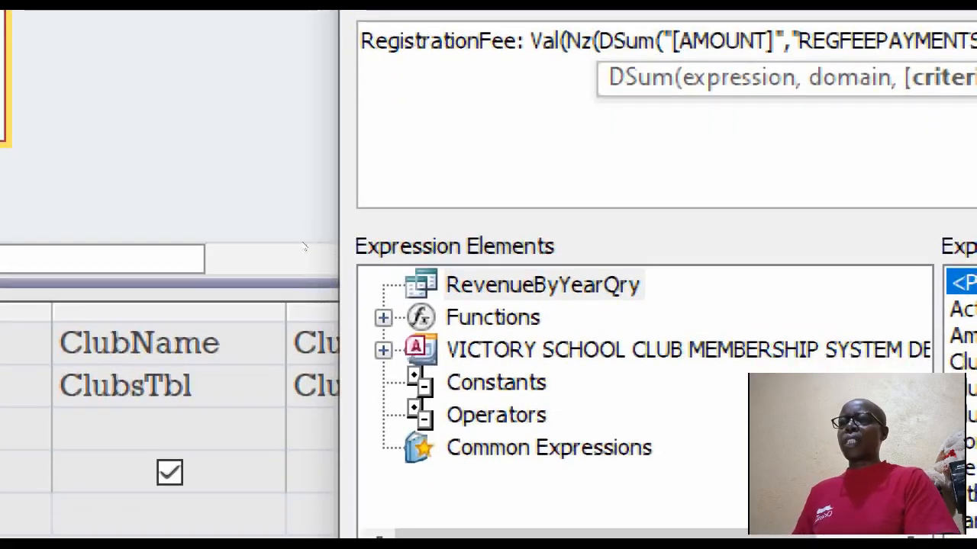
# Look up the DatePaid field of RegFeePaymentsQry among the database's expression elements
pyautogui.click(383, 350)
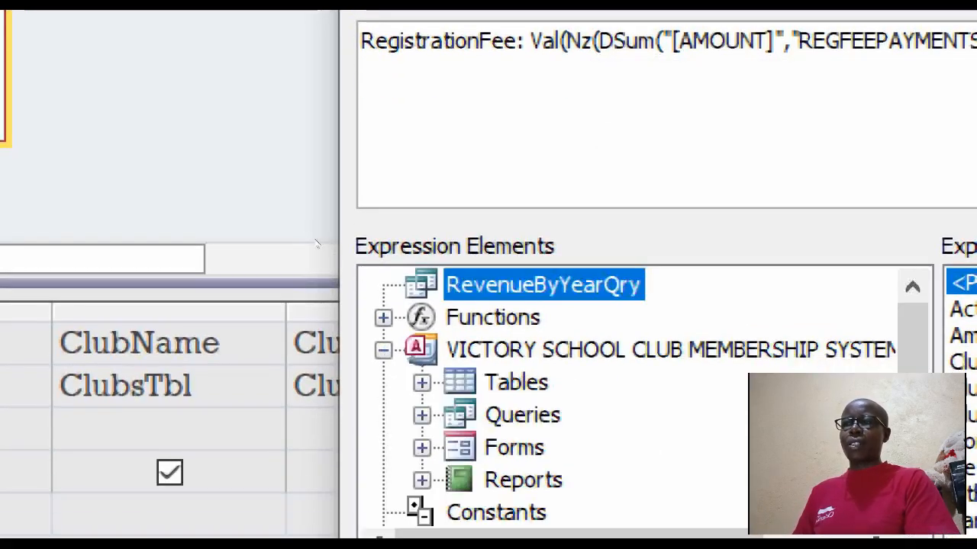
pyautogui.click(422, 415)
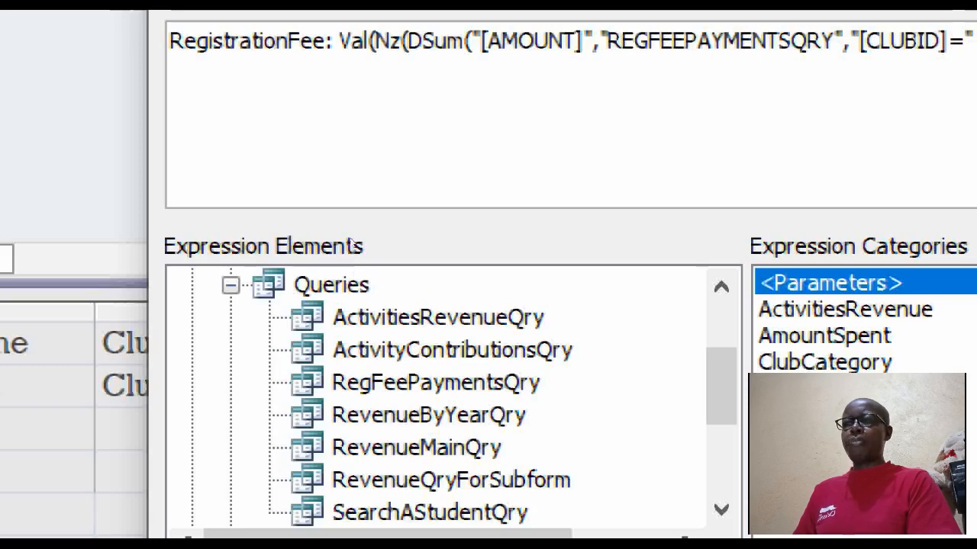
pyautogui.click(435, 382)
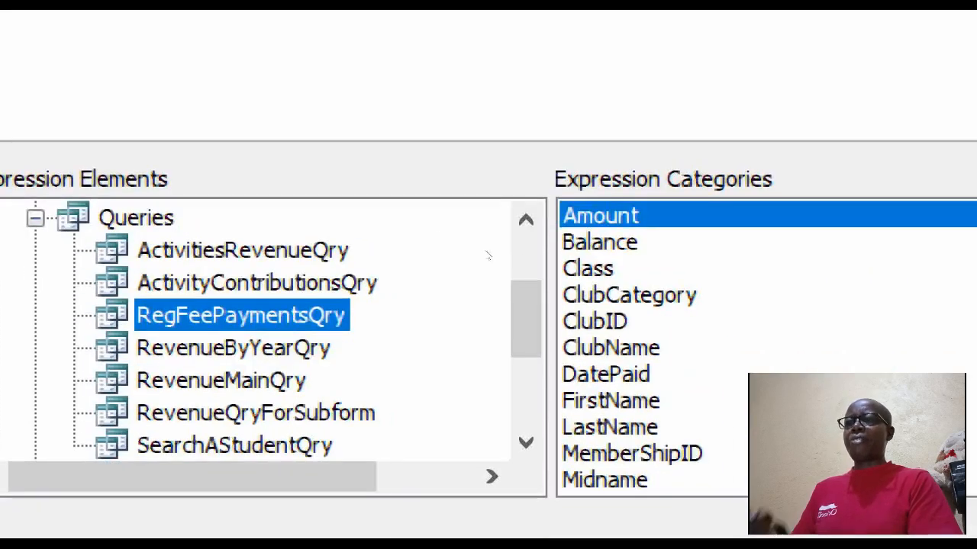
pyautogui.click(606, 375)
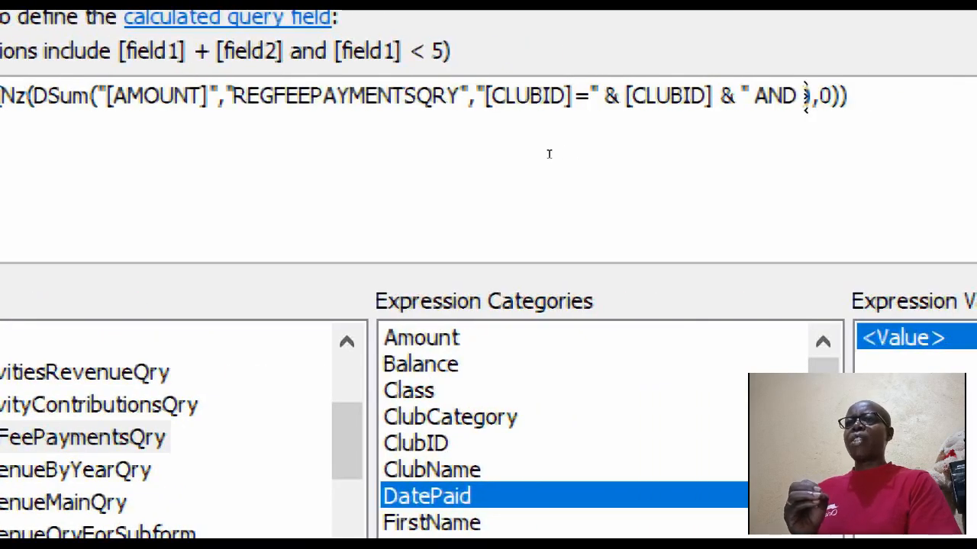
# Continue the DSum criteria after AND with the year condition YEAR([DATEPAID])=" &
pyautogui.hotkey('shift', 'Right')
pyautogui.hotkey('shift', 'Right')
pyautogui.hotkey('shift', 'Right')
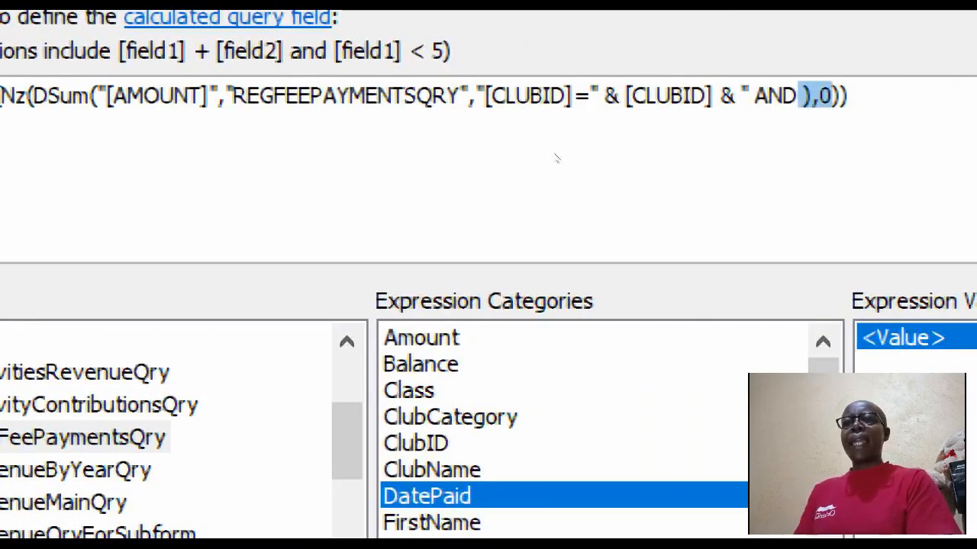
pyautogui.press('Left')
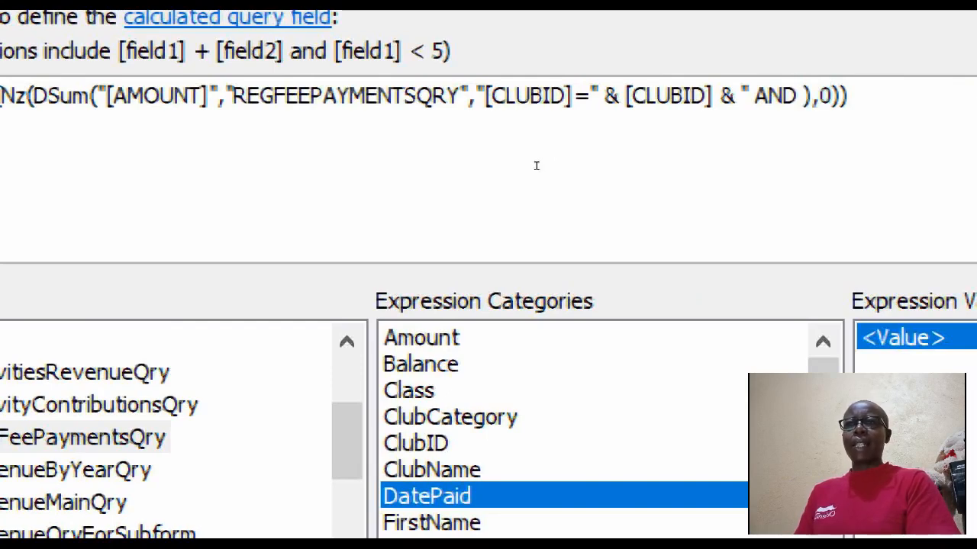
pyautogui.write('YEAR')
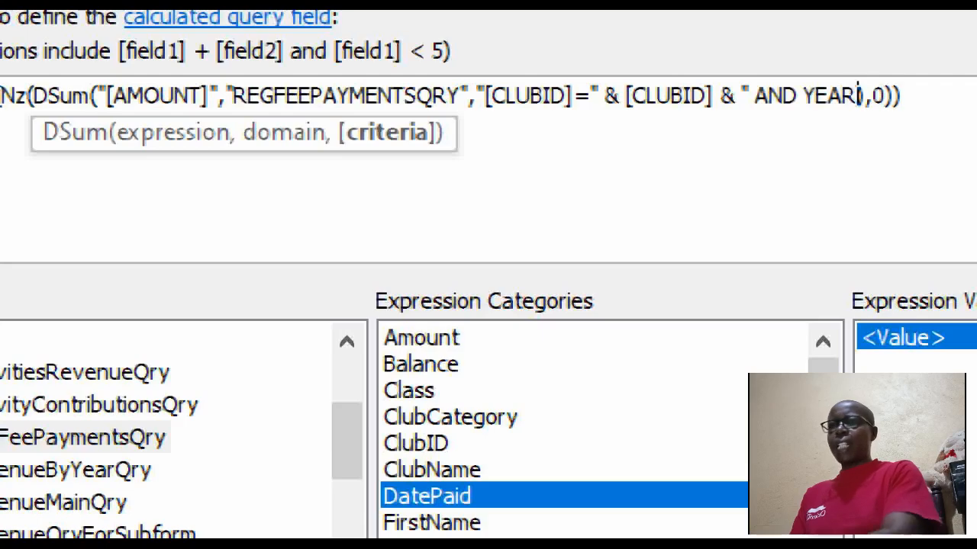
pyautogui.write('([')
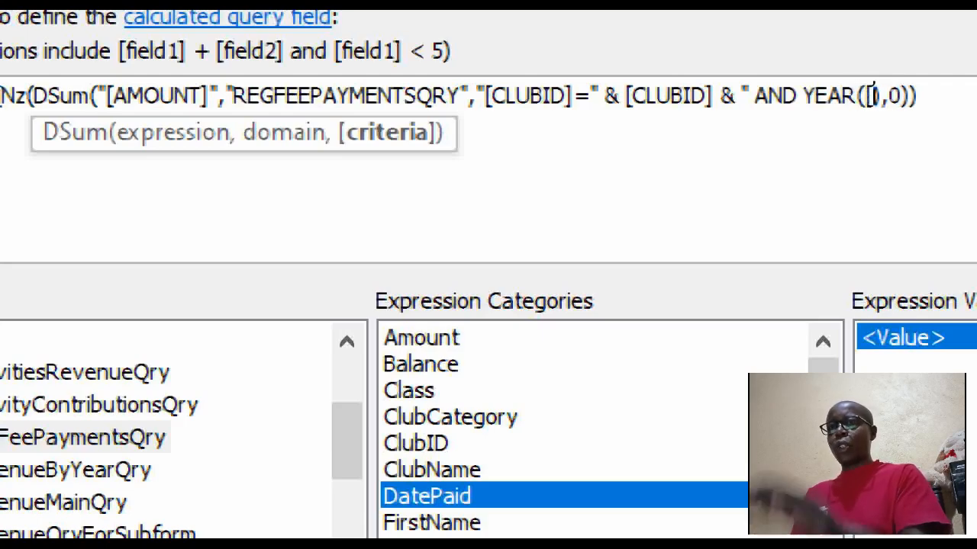
pyautogui.write('DATEPAI')
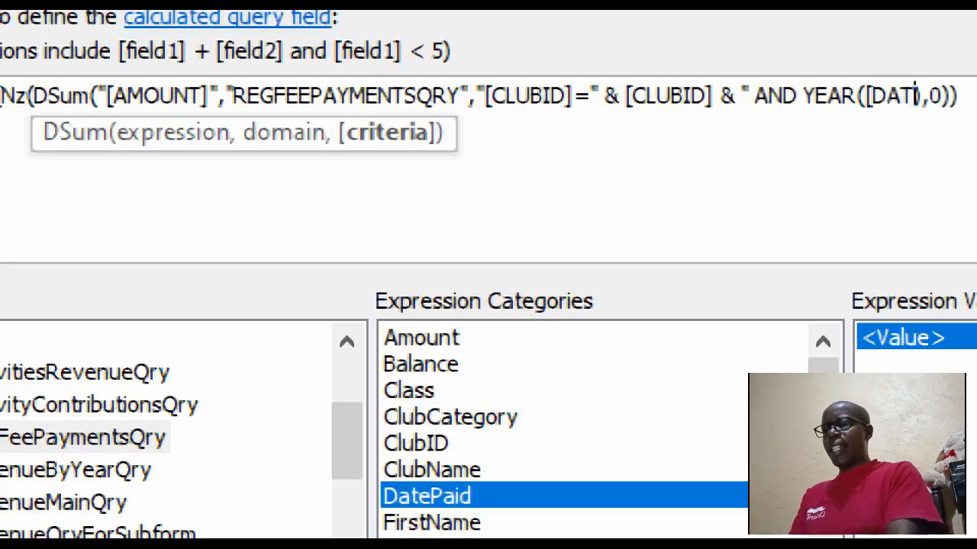
pyautogui.write('D]')
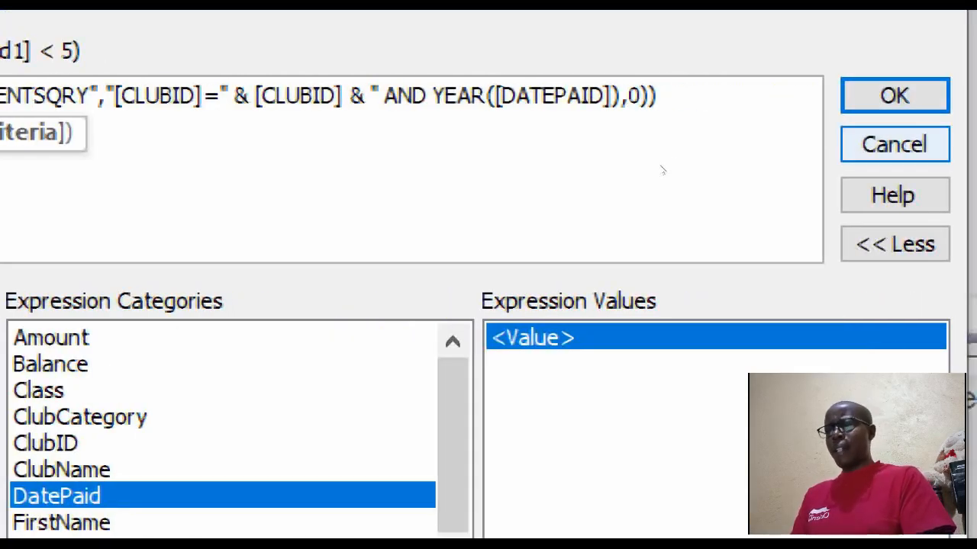
pyautogui.write(')')
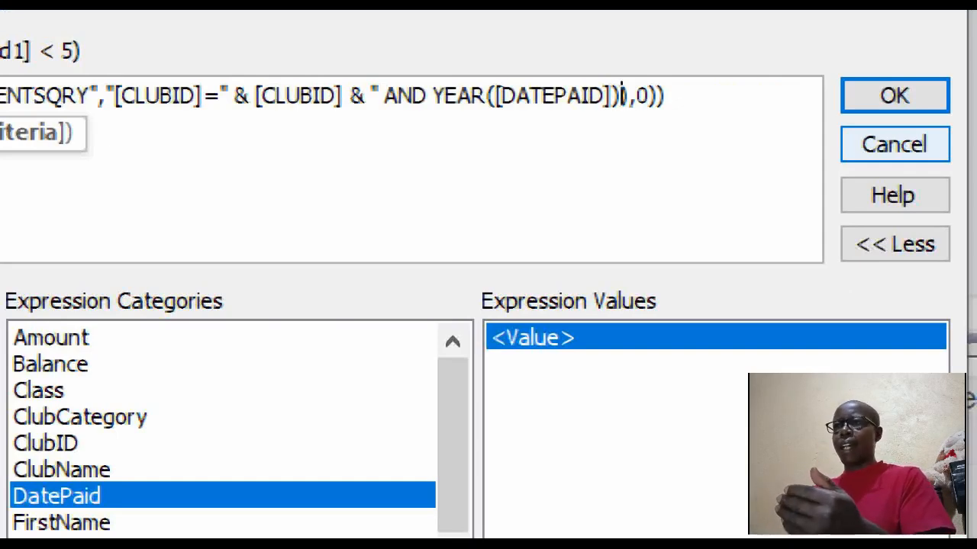
pyautogui.write('=')
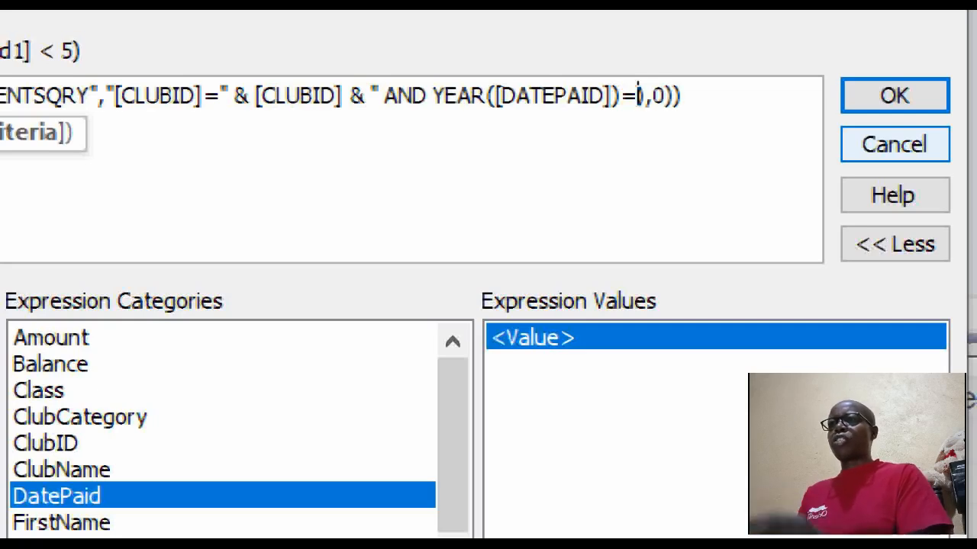
pyautogui.write('"')
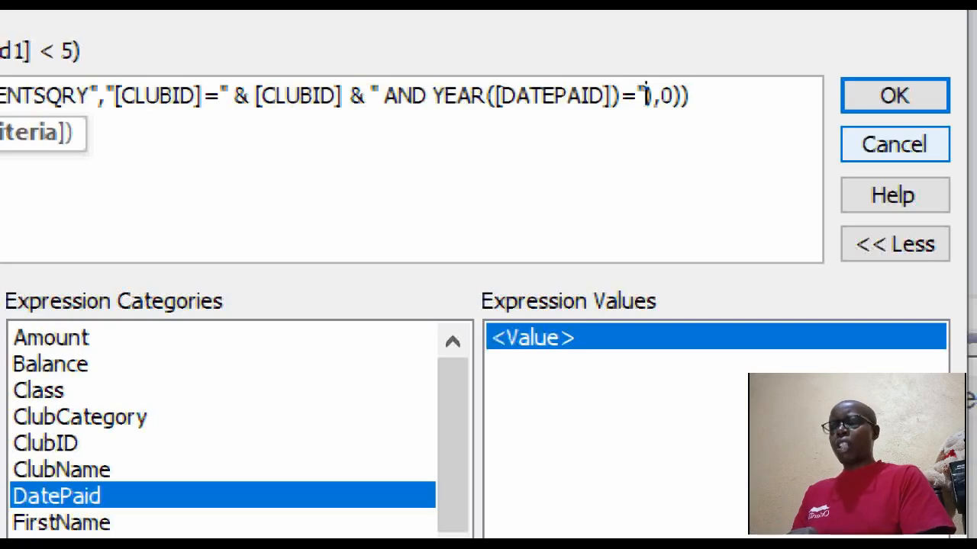
pyautogui.write(' &')
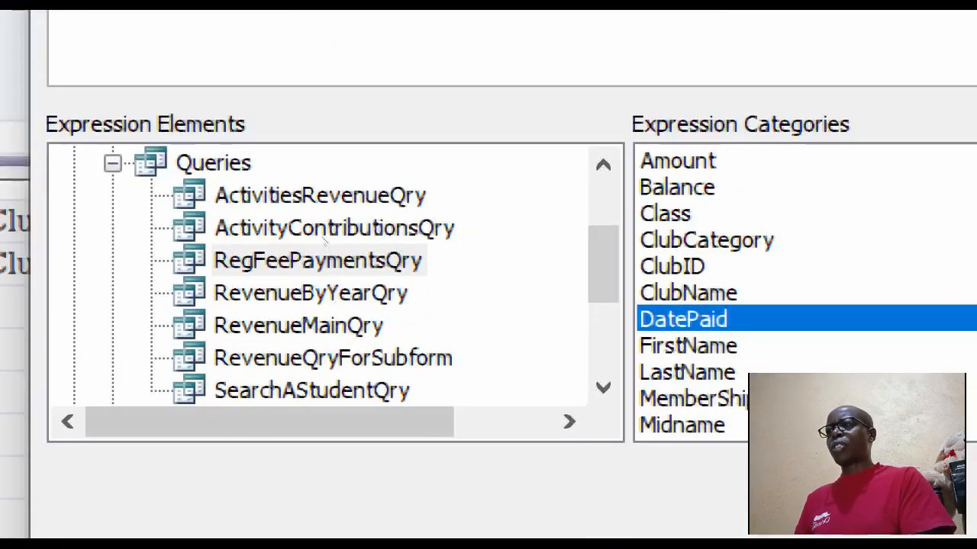
# Insert a reference to the cmbYear control of RevenueByYearForm at the end of the DSum criteria
pyautogui.click(113, 163)
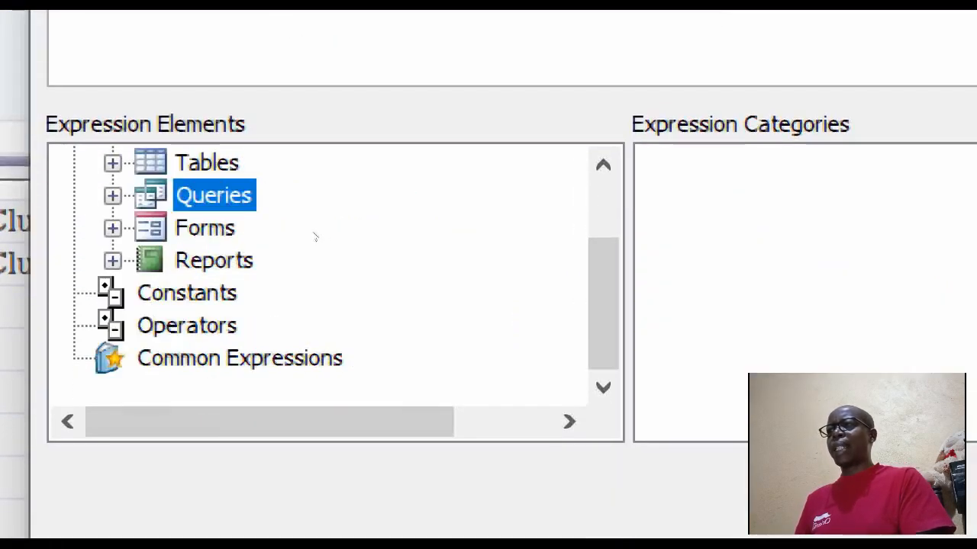
pyautogui.click(113, 229)
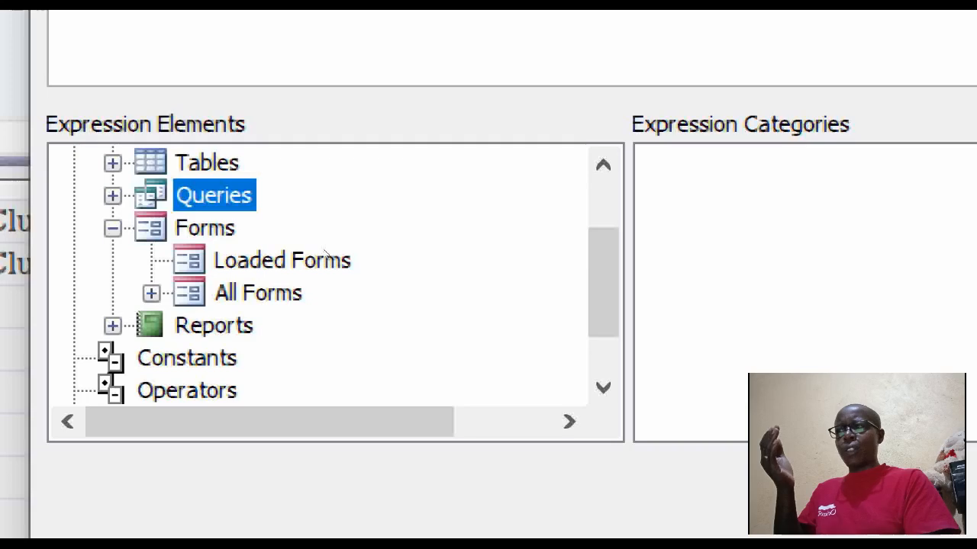
pyautogui.click(151, 293)
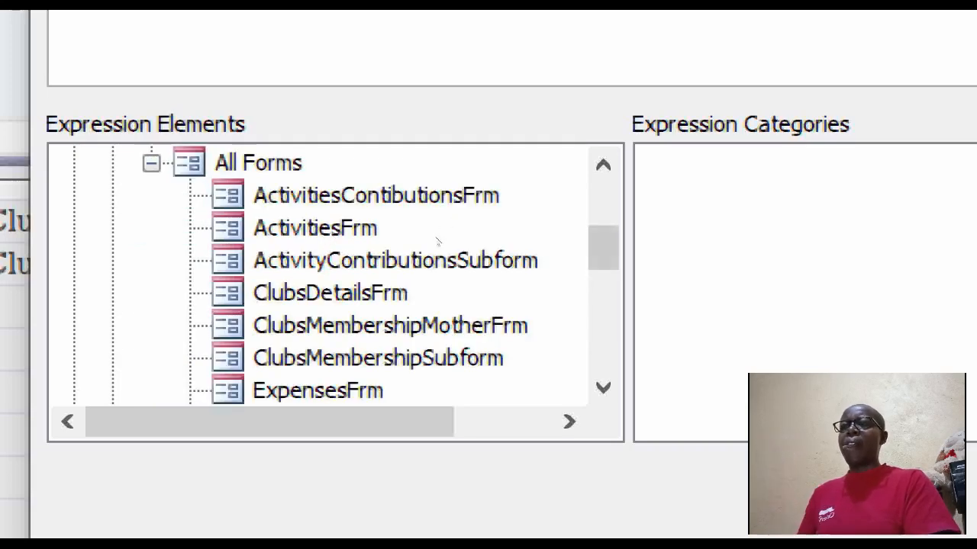
pyautogui.scroll(-2, 436, 243)
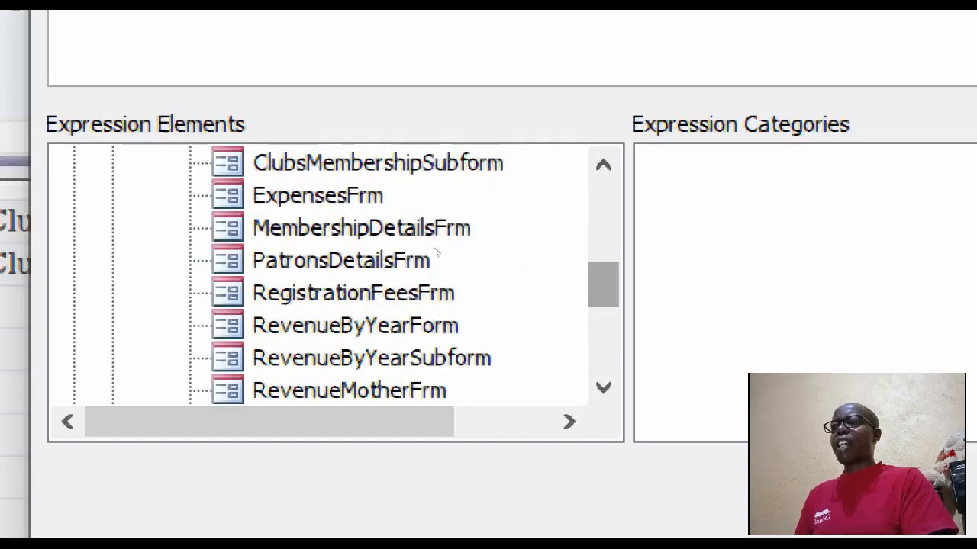
pyautogui.click(362, 326)
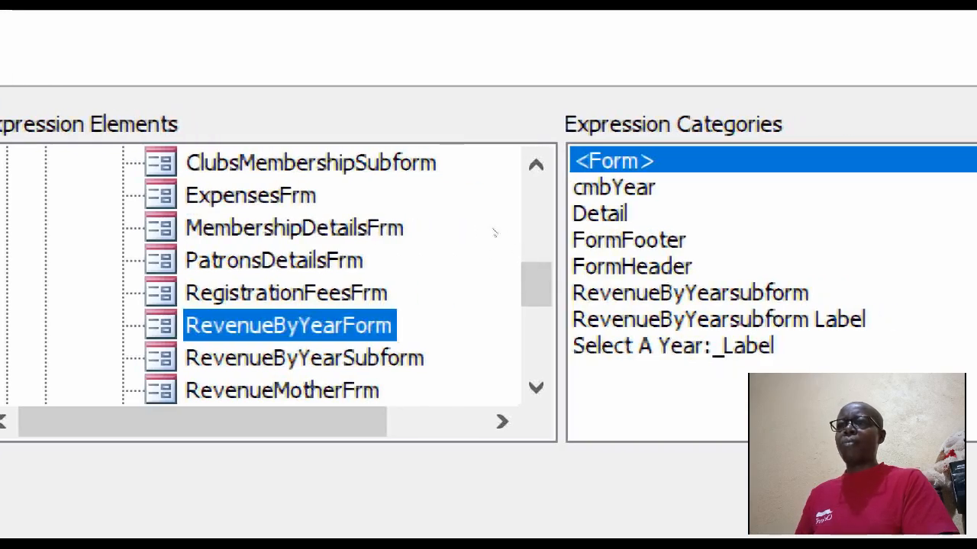
pyautogui.click(616, 188)
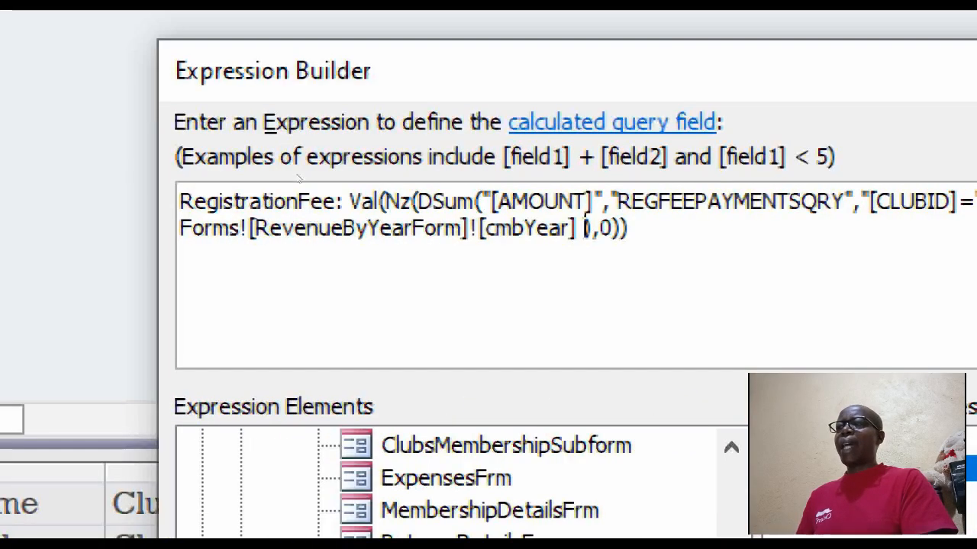
# Review the cmbYear form reference and the complete RegistrationFee expression
pyautogui.press('Home')
pyautogui.hotkey('shift', 'Right')
pyautogui.hotkey('shift', 'Right')
pyautogui.hotkey('shift', 'Right')
pyautogui.hotkey('shift', 'Right')
pyautogui.hotkey('shift', 'Right')
pyautogui.hotkey('shift', 'Right')
pyautogui.hotkey('shift', 'Right')
pyautogui.hotkey('shift', 'Right')
pyautogui.hotkey('shift', 'Right')
pyautogui.hotkey('shift', 'Right')
pyautogui.hotkey('shift', 'Right')
pyautogui.hotkey('shift', 'Right')
pyautogui.hotkey('shift', 'Right')
pyautogui.hotkey('shift', 'Right')
pyautogui.hotkey('shift', 'Right')
pyautogui.hotkey('shift', 'Right')
pyautogui.hotkey('shift', 'Right')
pyautogui.hotkey('shift', 'Right')
pyautogui.hotkey('shift', 'Right')
pyautogui.hotkey('shift', 'Right')
pyautogui.hotkey('shift', 'Right')
pyautogui.hotkey('shift', 'Right')
pyautogui.hotkey('shift', 'Right')
pyautogui.hotkey('shift', 'Right')
pyautogui.hotkey('shift', 'Right')
pyautogui.hotkey('shift', 'Right')
pyautogui.hotkey('shift', 'Right')
pyautogui.hotkey('shift', 'Right')
pyautogui.hotkey('shift', 'Right')
pyautogui.hotkey('shift', 'Right')
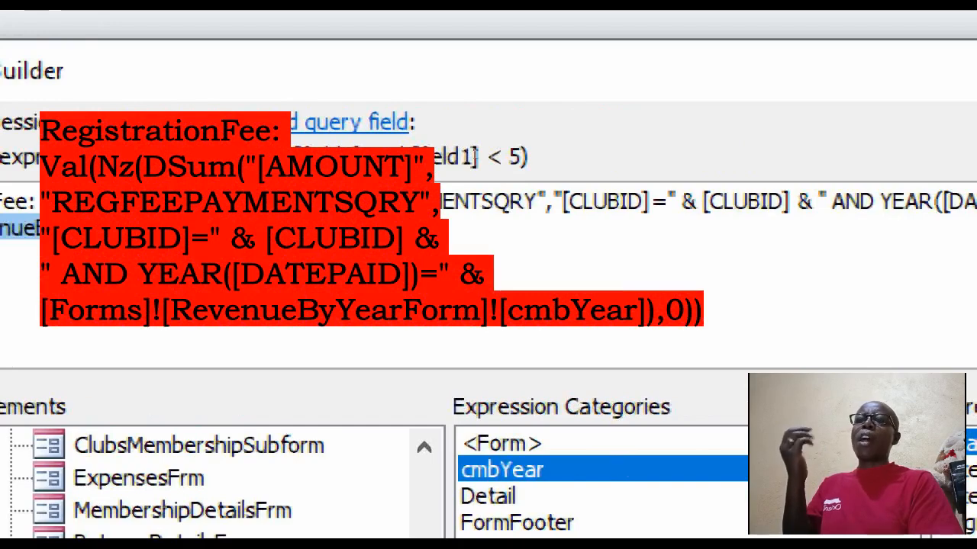
pyautogui.click(586, 200)
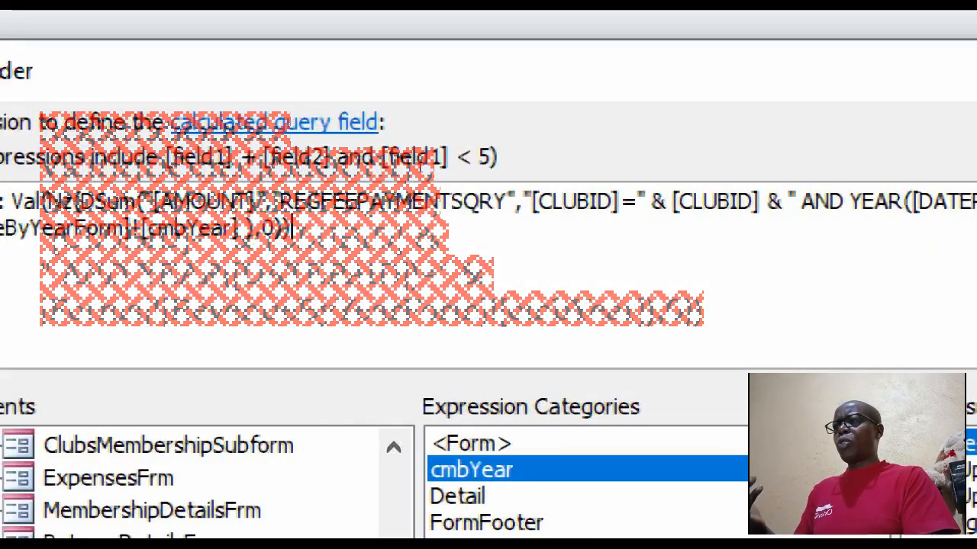
pyautogui.hotkey('ctrl', 'a')
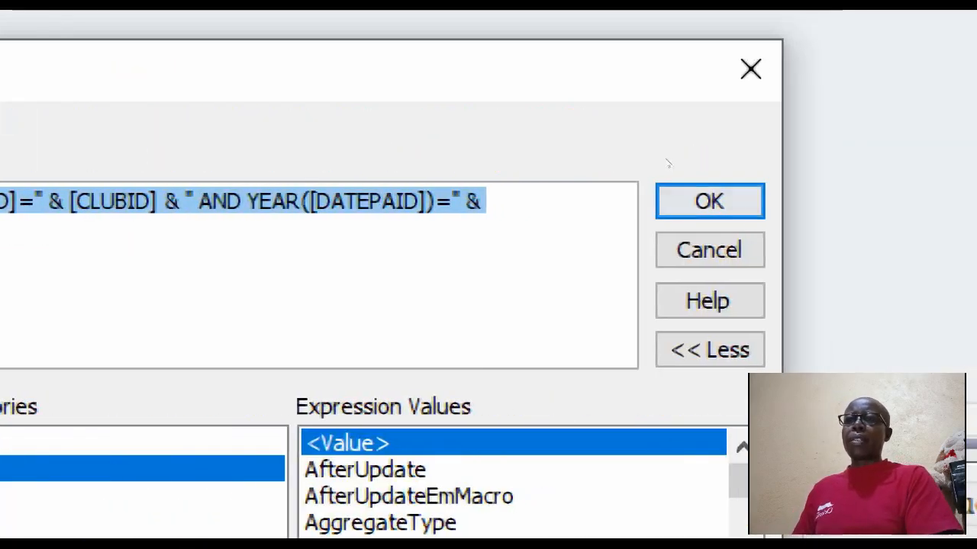
# Accept the RegistrationFee expression and close RevenueByYearQry, saving its design changes
pyautogui.click(709, 200)
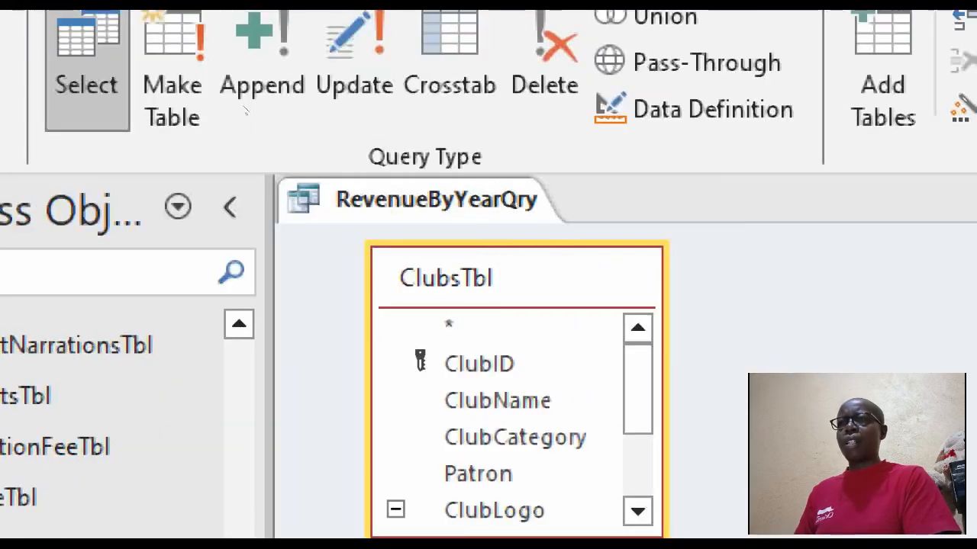
pyautogui.rightClick(486, 196)
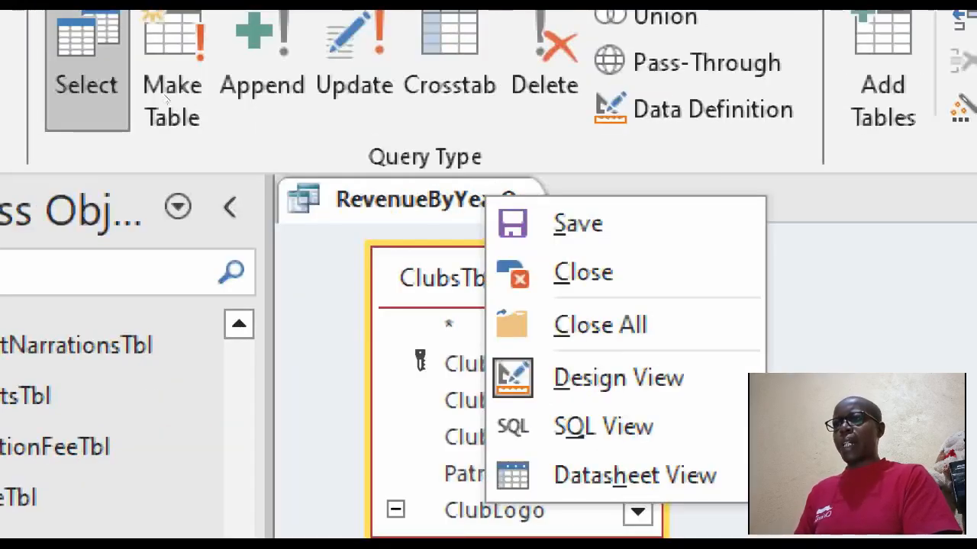
pyautogui.click(583, 273)
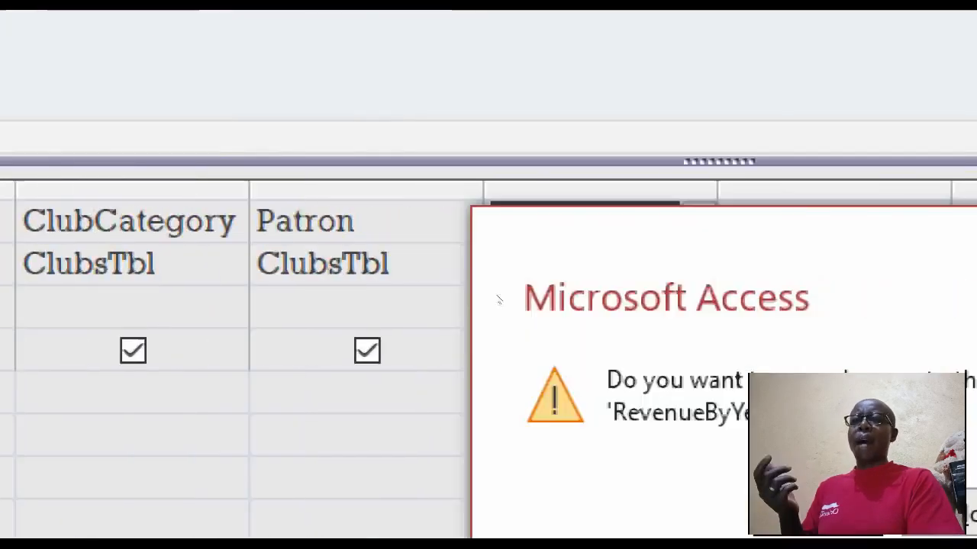
pyautogui.press('Return')
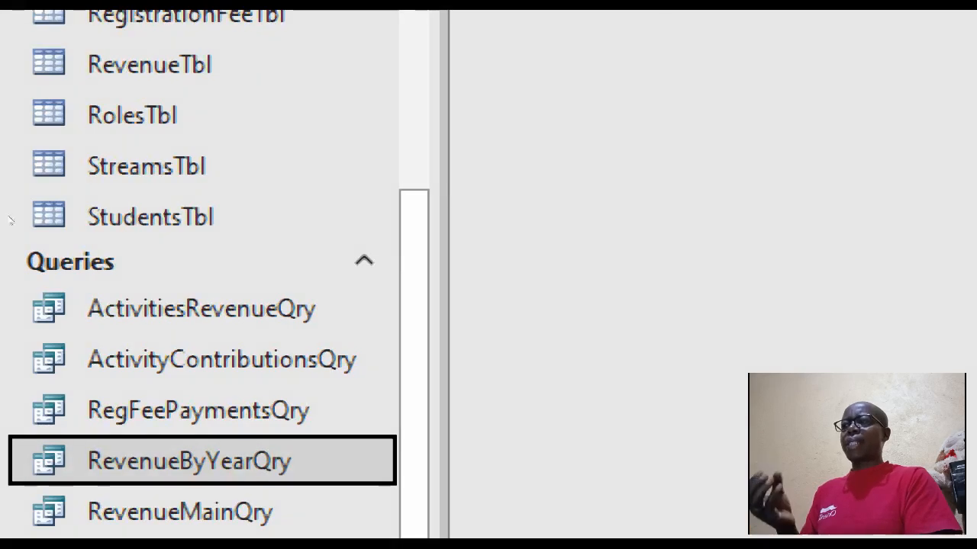
# Open RevenueByYearForm to test the registration fees filtered by year
pyautogui.scroll(3, 16, 175)
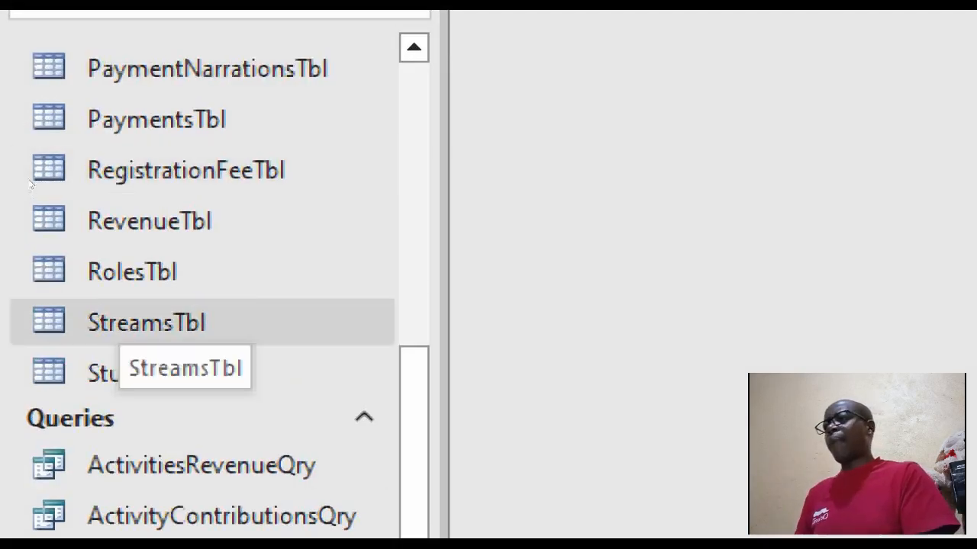
pyautogui.scroll(-5, 55, 321)
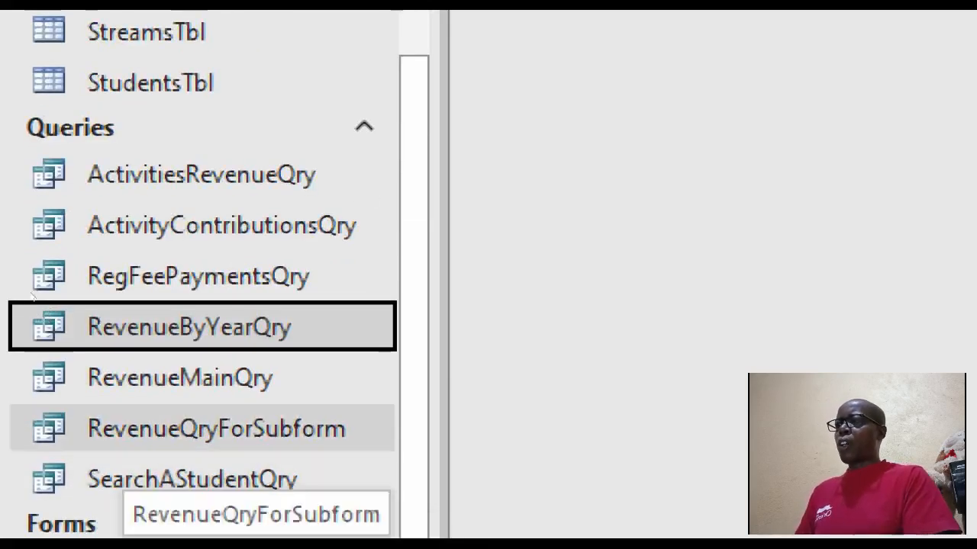
pyautogui.scroll(-3, 47, 294)
pyautogui.scroll(-7, 47, 367)
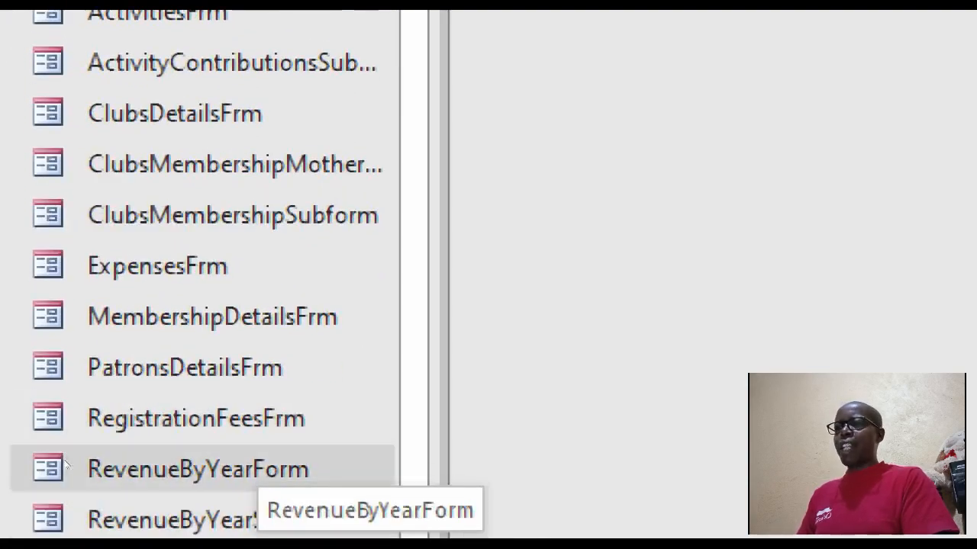
pyautogui.doubleClick(67, 467)
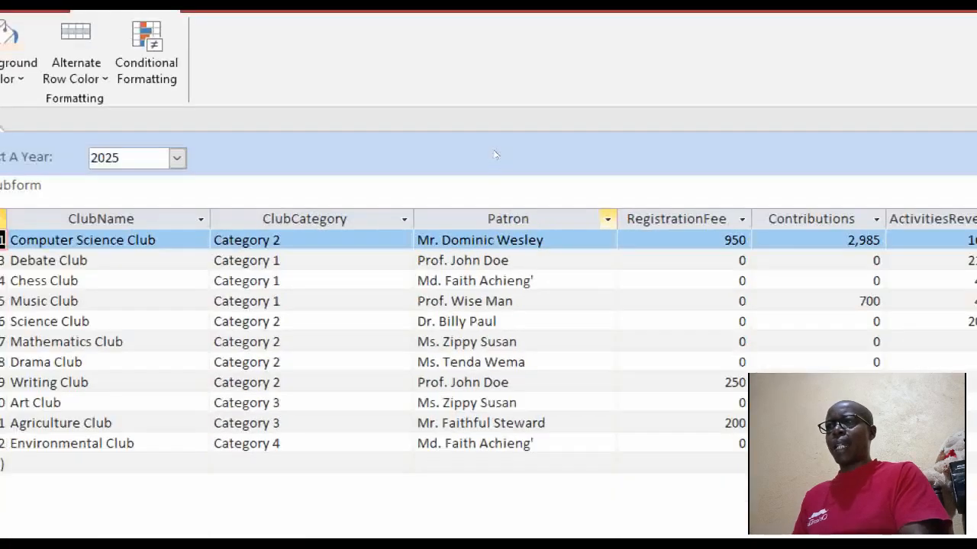
# Narrow the ClubCategory, ClubName and Patron columns of the subform datasheet and select the RegistrationFee column
pyautogui.moveTo(396, 143); pyautogui.dragTo(351, 142)
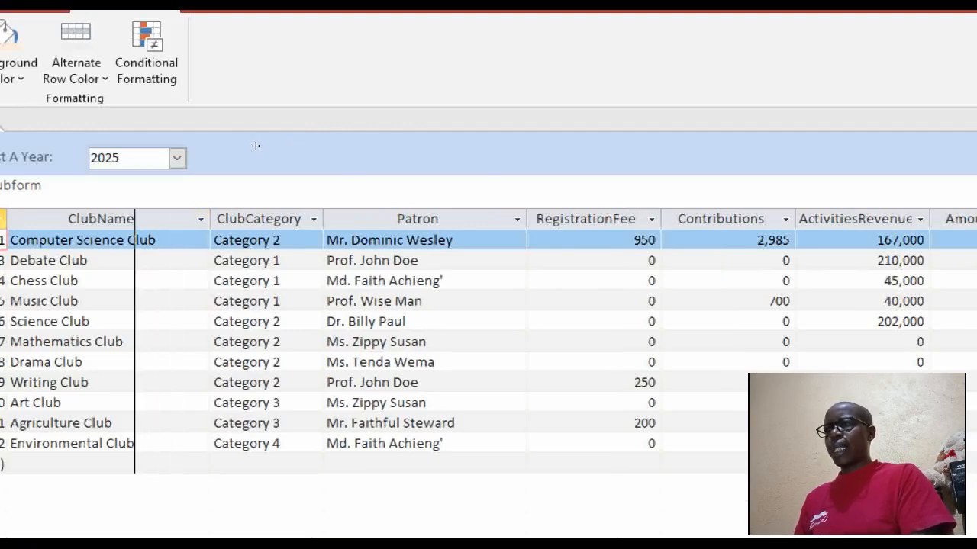
pyautogui.moveTo(471, 155); pyautogui.dragTo(381, 154)
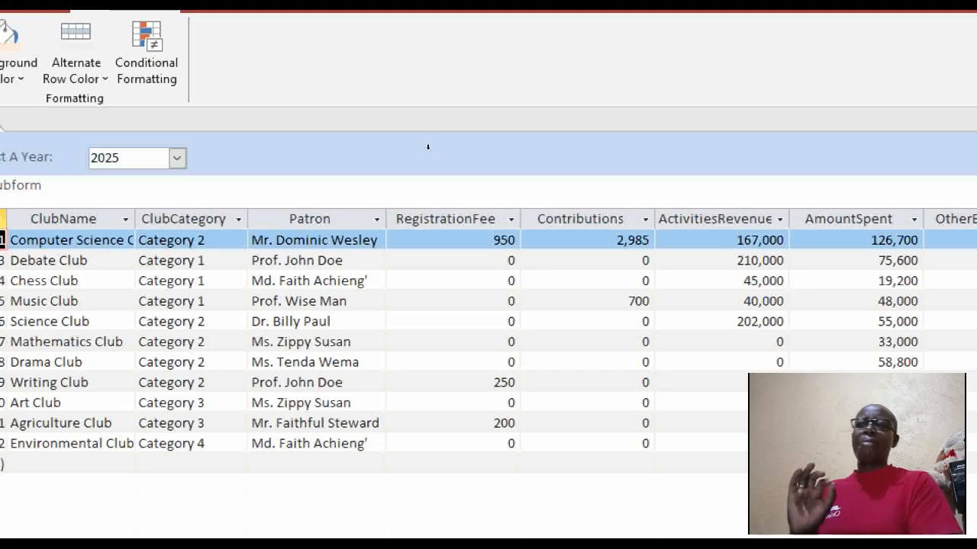
pyautogui.click(430, 219)
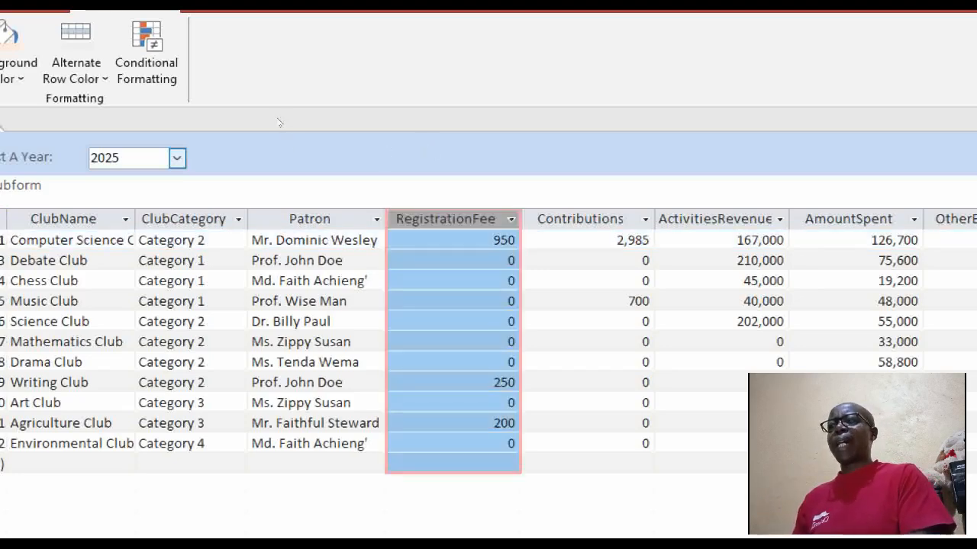
# Test the year filter on the registration fees by choosing 2020 and 2024 as the form's year
pyautogui.click(177, 158)
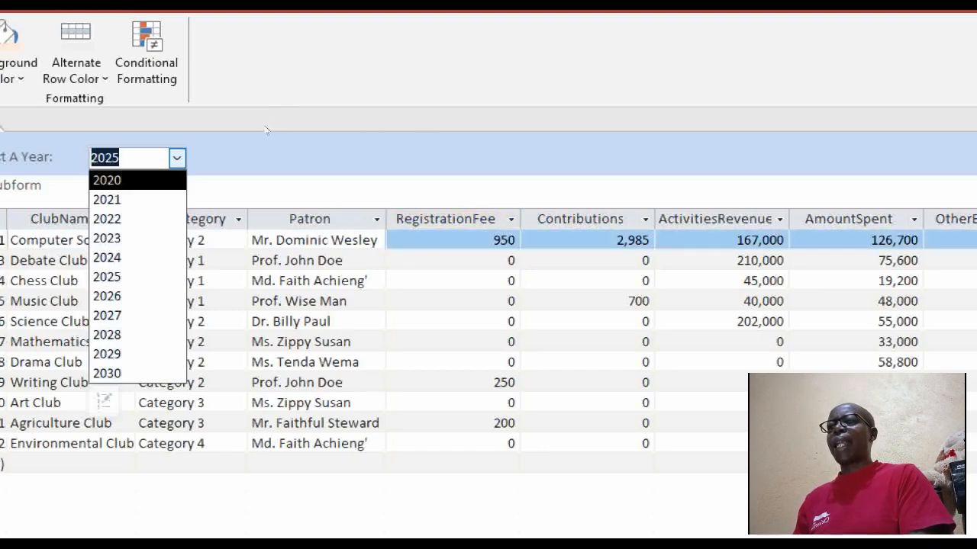
pyautogui.click(156, 181)
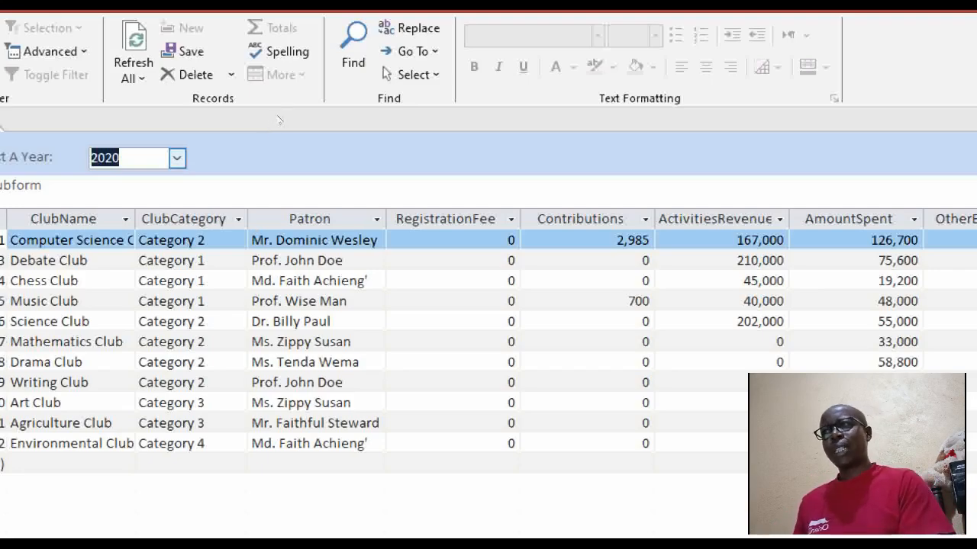
pyautogui.hotkey('alt', 'Down')
pyautogui.press('Down')
pyautogui.press('Down')
pyautogui.press('Down')
pyautogui.press('Down')
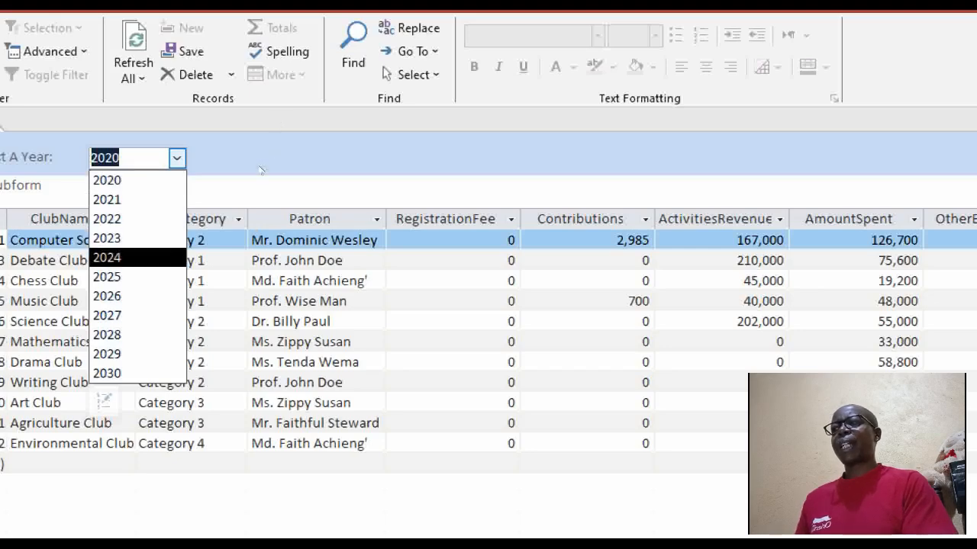
pyautogui.press('Return')
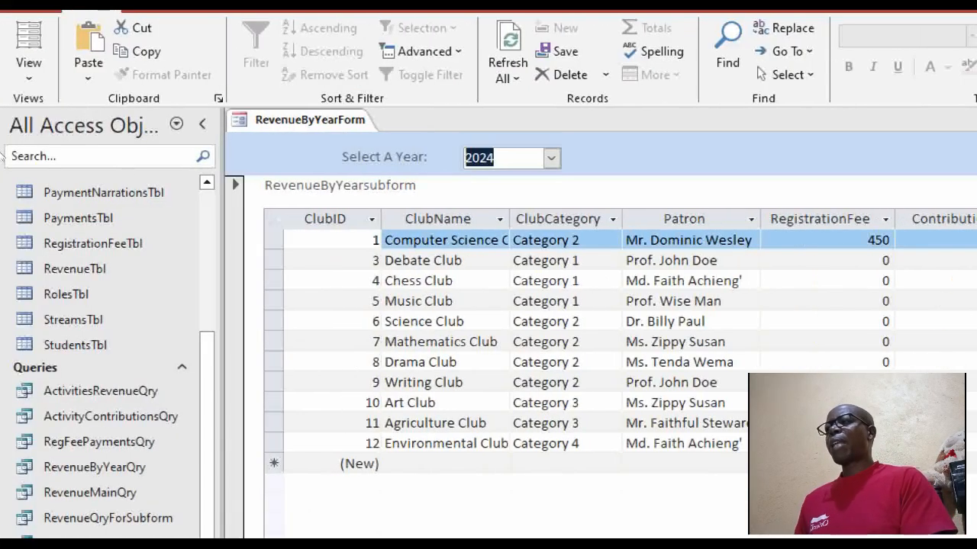
# Open RegistrationFeeTbl and examine the payments dated 2024, receipts 3 and 7
pyautogui.doubleClick(92, 243)
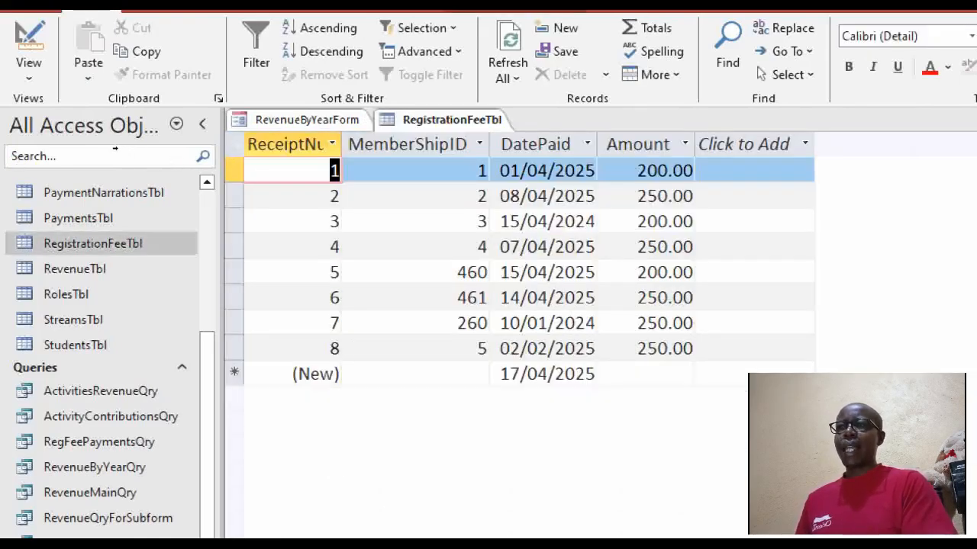
pyautogui.click(234, 221)
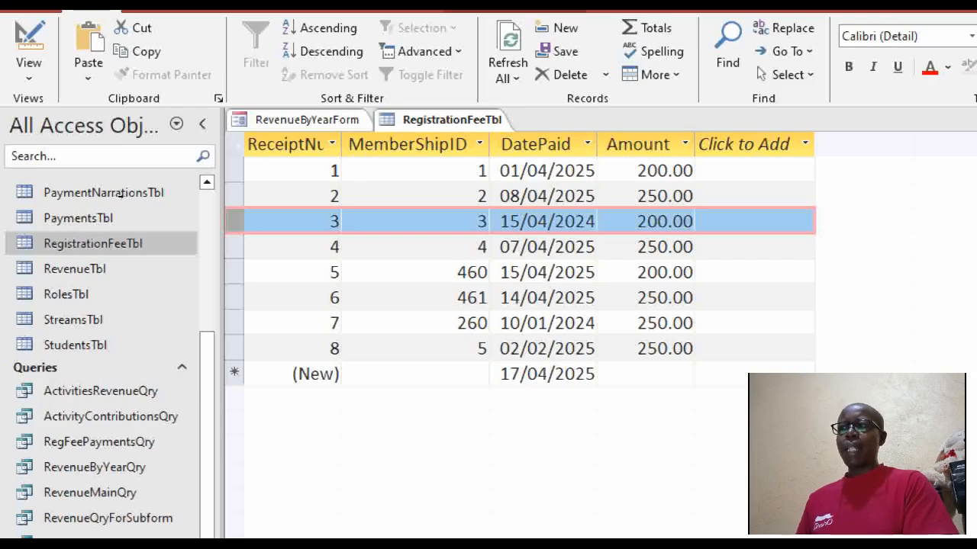
pyautogui.click(234, 322)
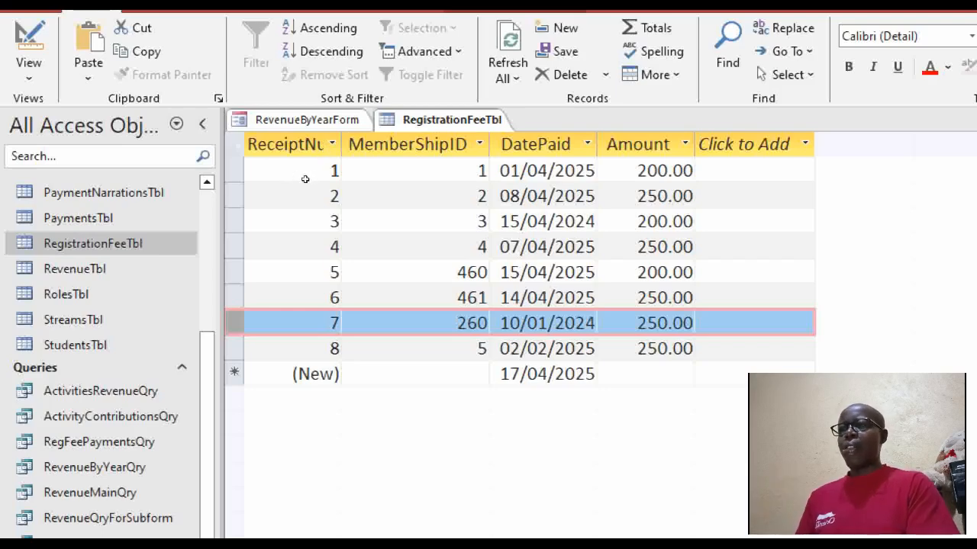
# Set the DatePaid of receipt 6 in RegistrationFeeTbl to 14/04/2024 and save the record
pyautogui.press('Up')
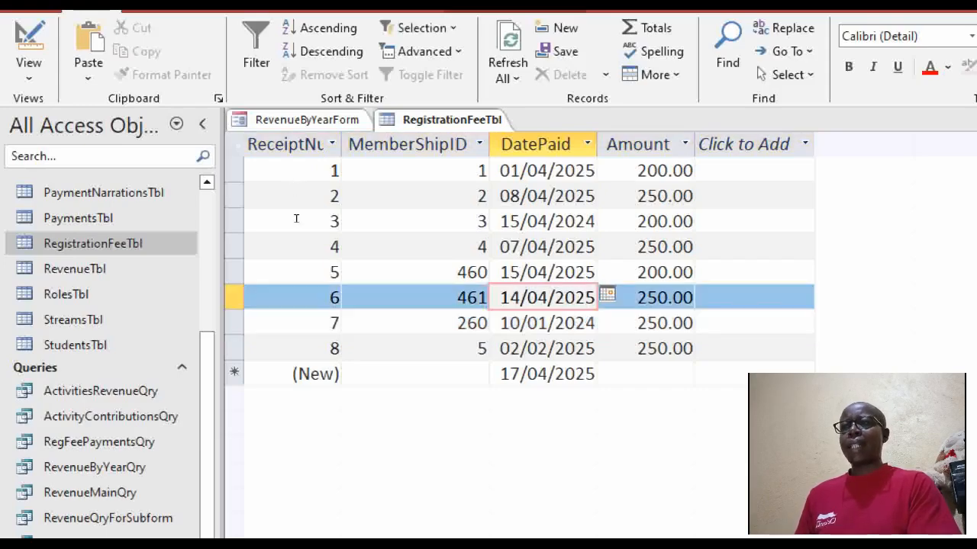
pyautogui.press('BackSpace')
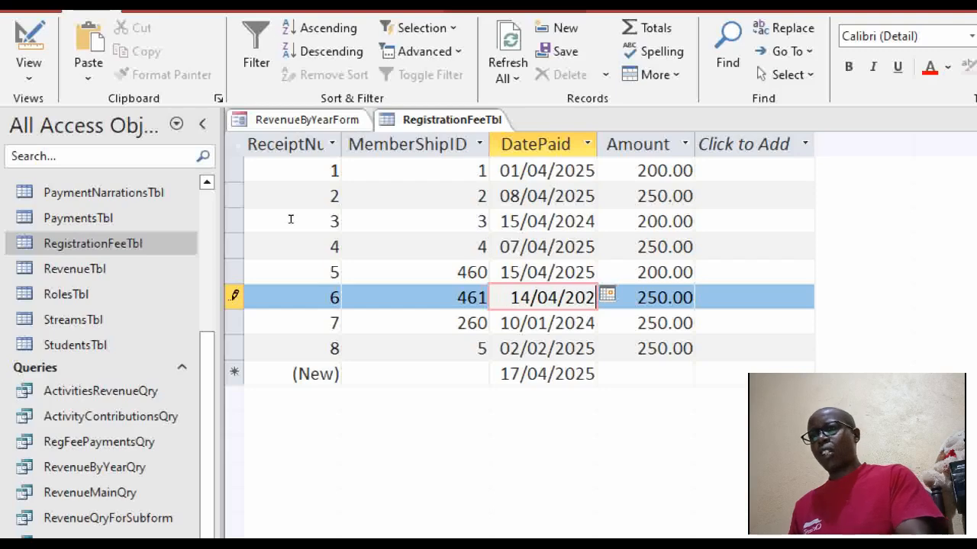
pyautogui.write('2')
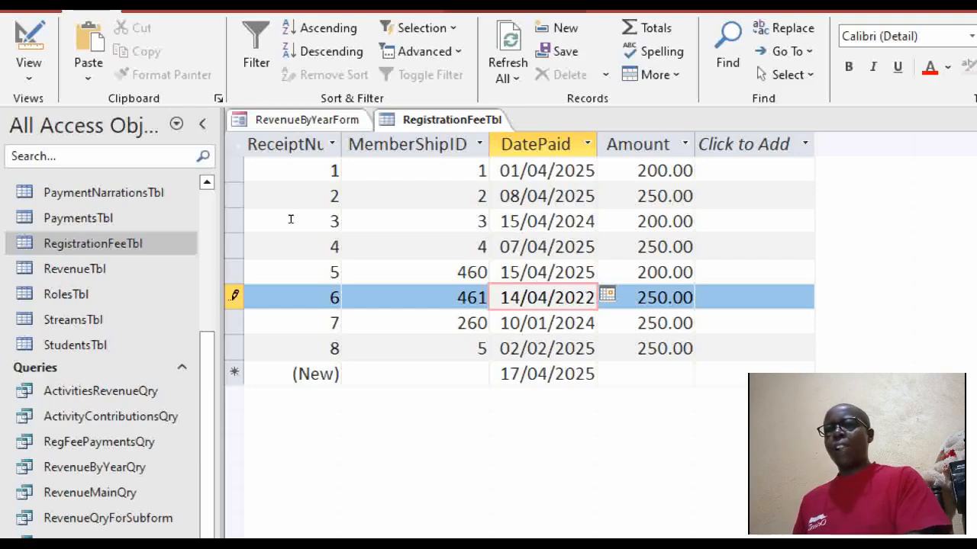
pyautogui.press('BackSpace')
pyautogui.write('4')
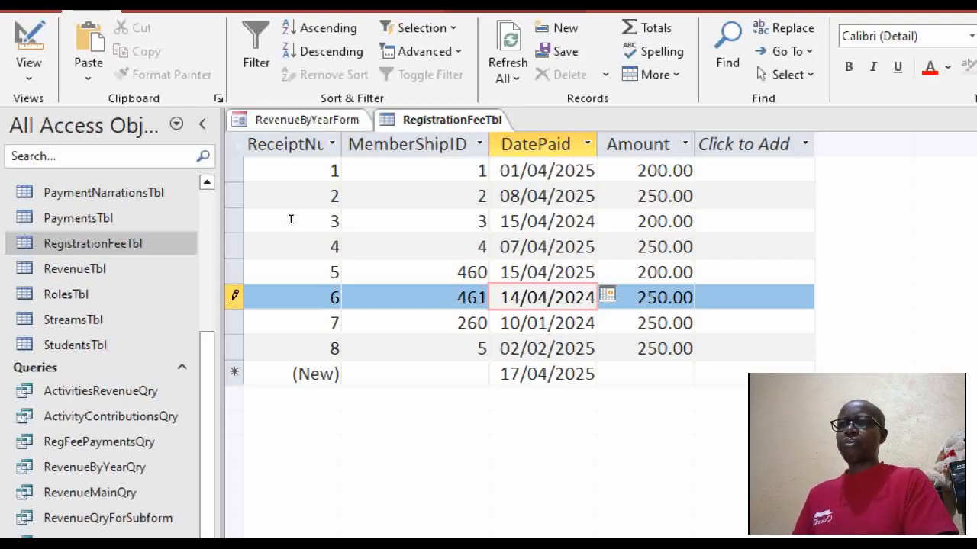
pyautogui.press('Up')
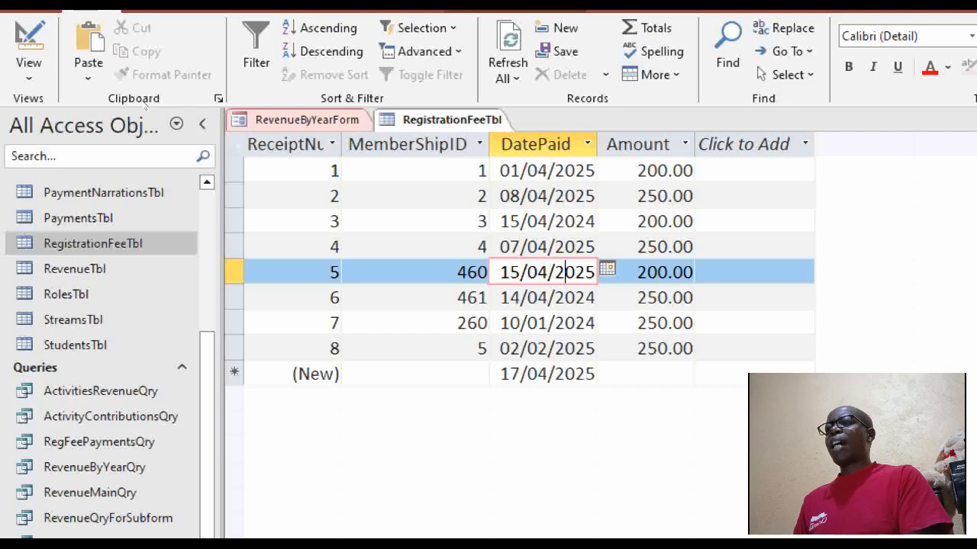
# Return to RevenueByYearForm, filter by 2025 and by 2024, and check the Writing Club's registration fee
pyautogui.click(306, 120)
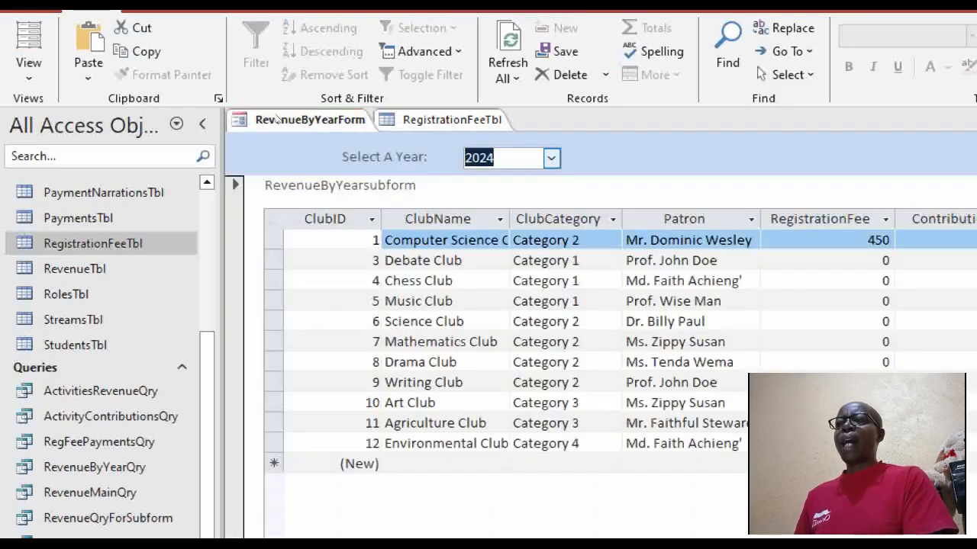
pyautogui.click(551, 157)
pyautogui.click(509, 276)
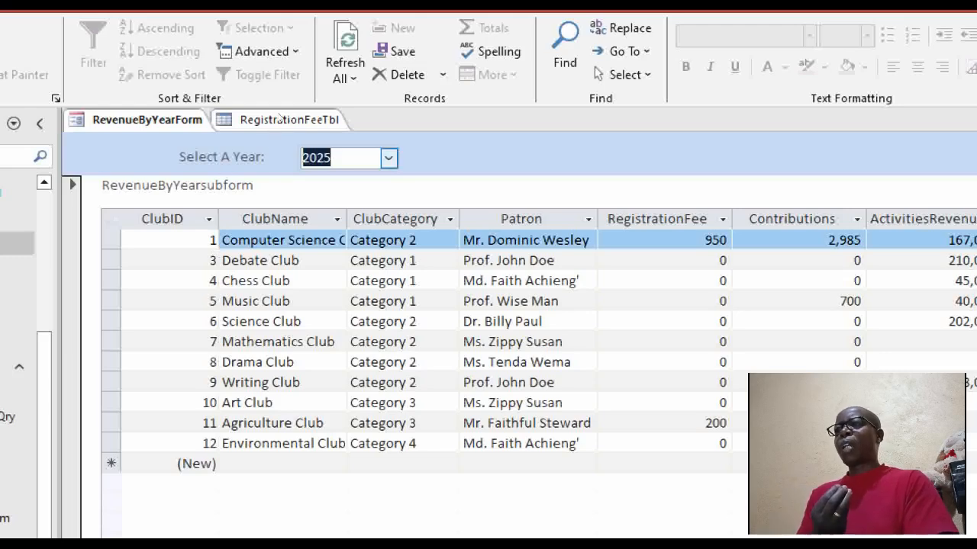
pyautogui.click(388, 158)
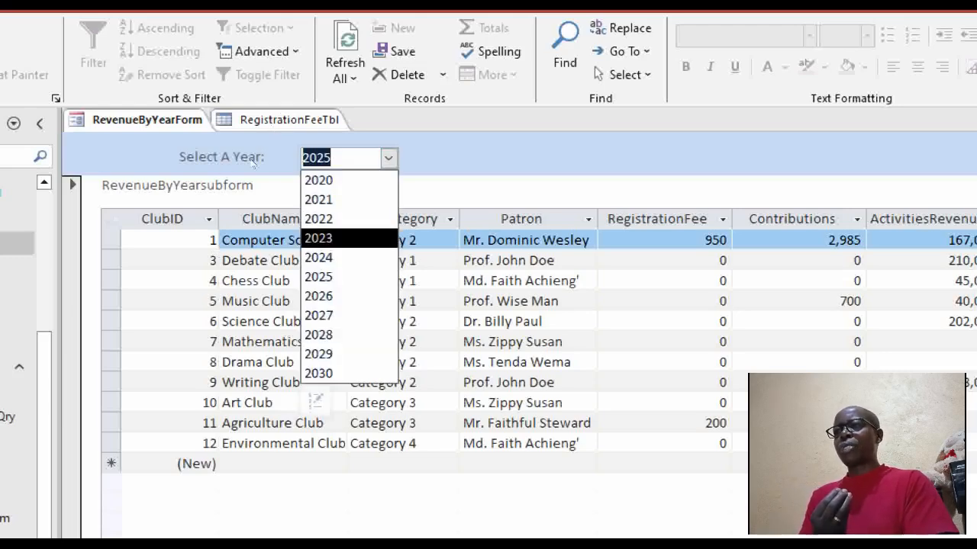
pyautogui.press('Return')
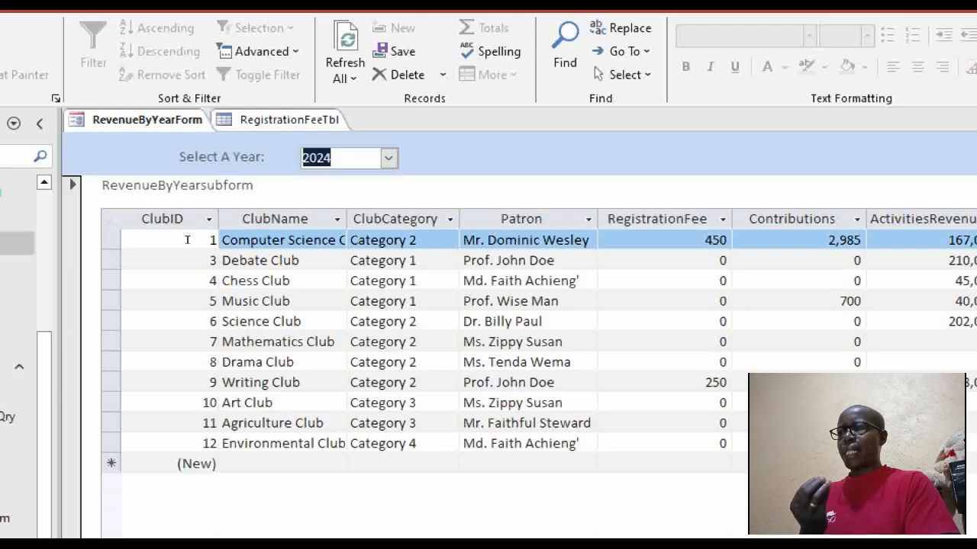
pyautogui.click(134, 227)
pyautogui.click(111, 382)
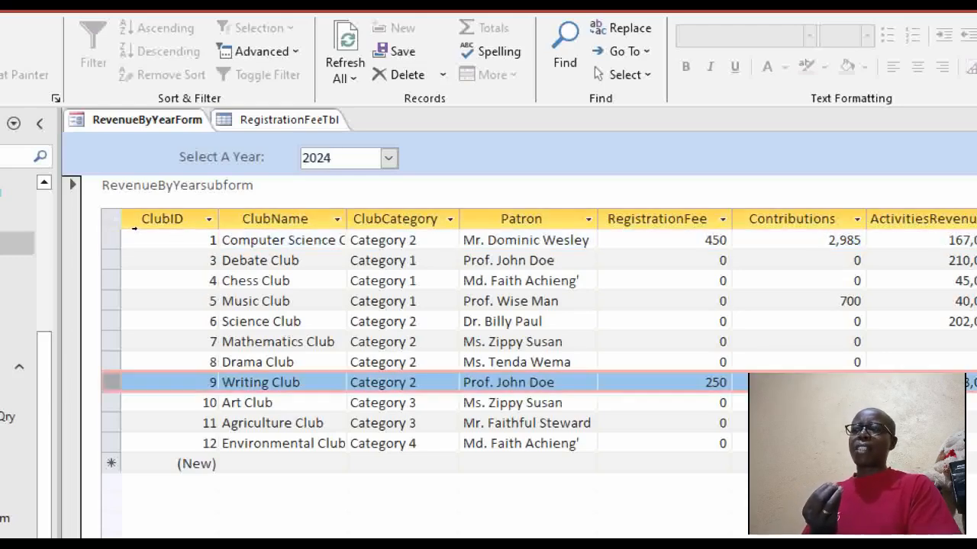